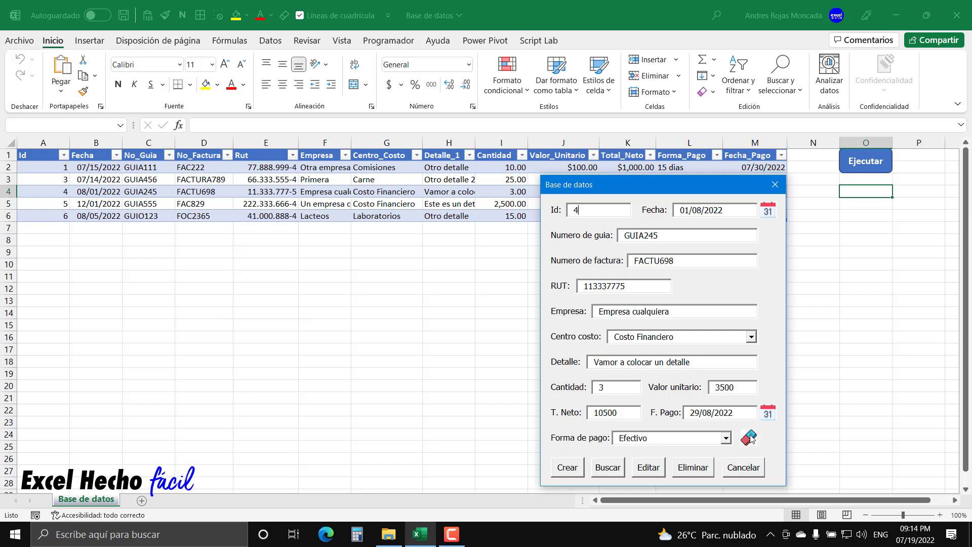
Step: Clear all fields of the Base de datos form and check the Fecha date picker
click(749, 438)
click(768, 213)
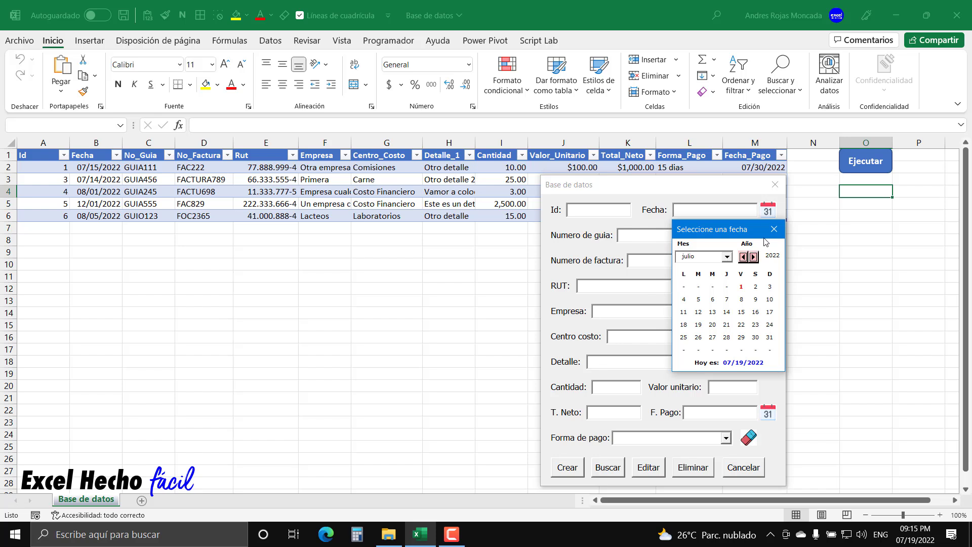
click(774, 229)
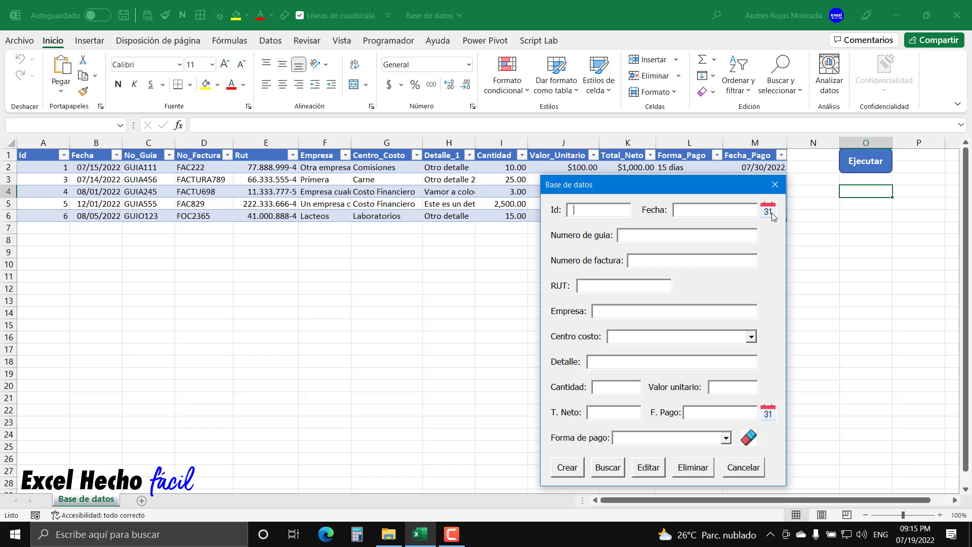
Step: Trigger the missing-date warning, then set the Fecha to 07/07/2022
click(768, 211)
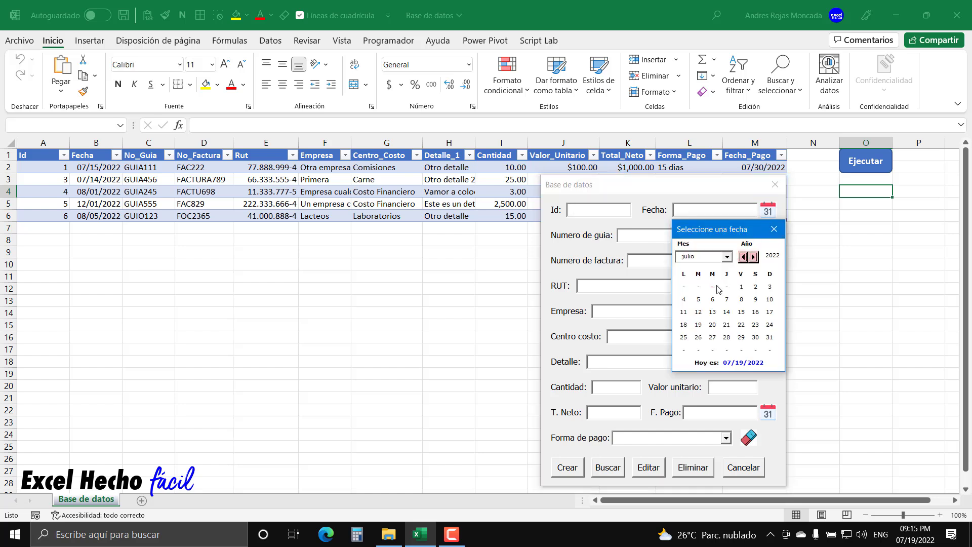
click(775, 228)
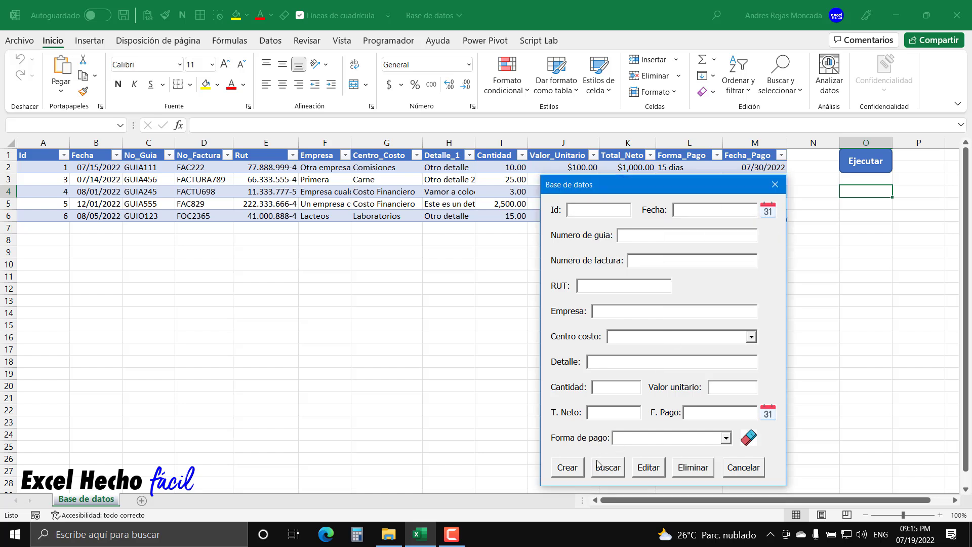
click(580, 471)
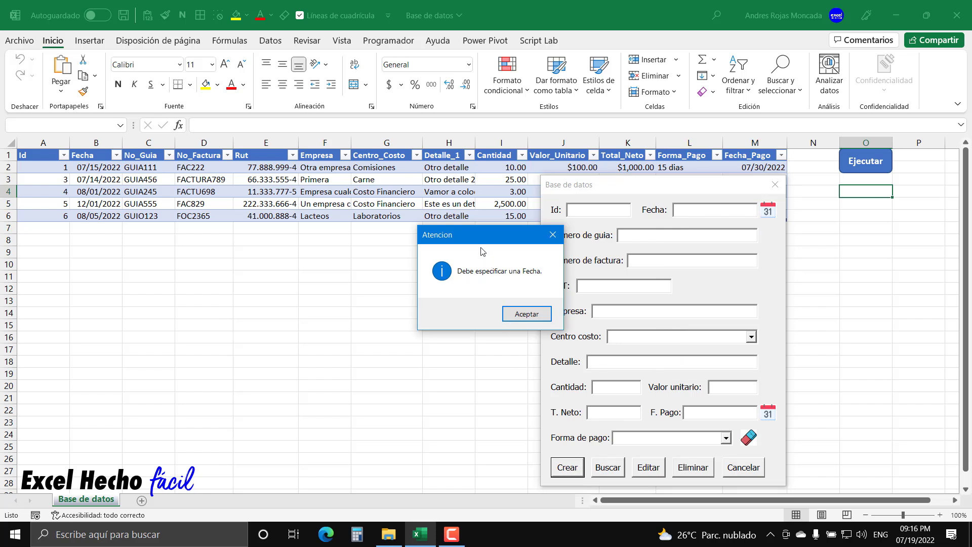
drag(481, 238, 656, 254)
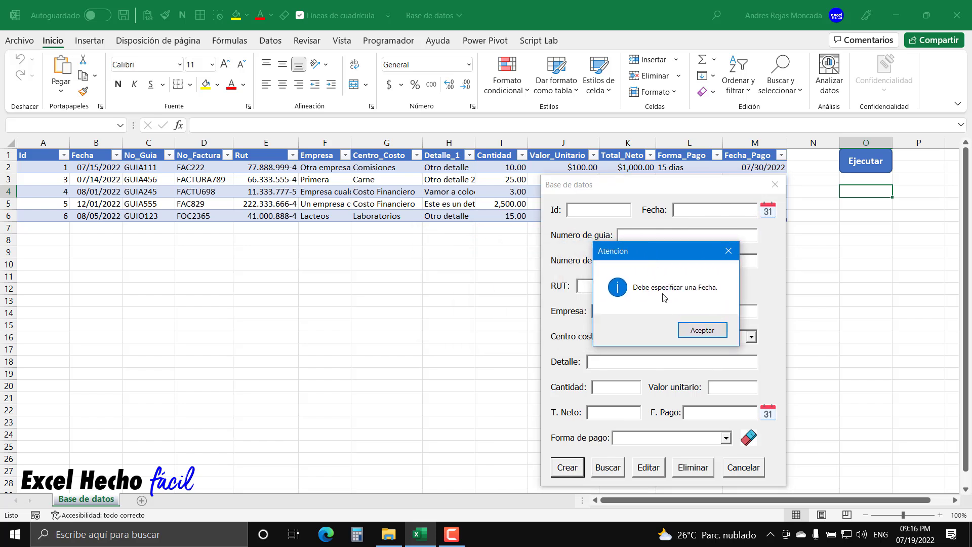
click(705, 330)
click(771, 214)
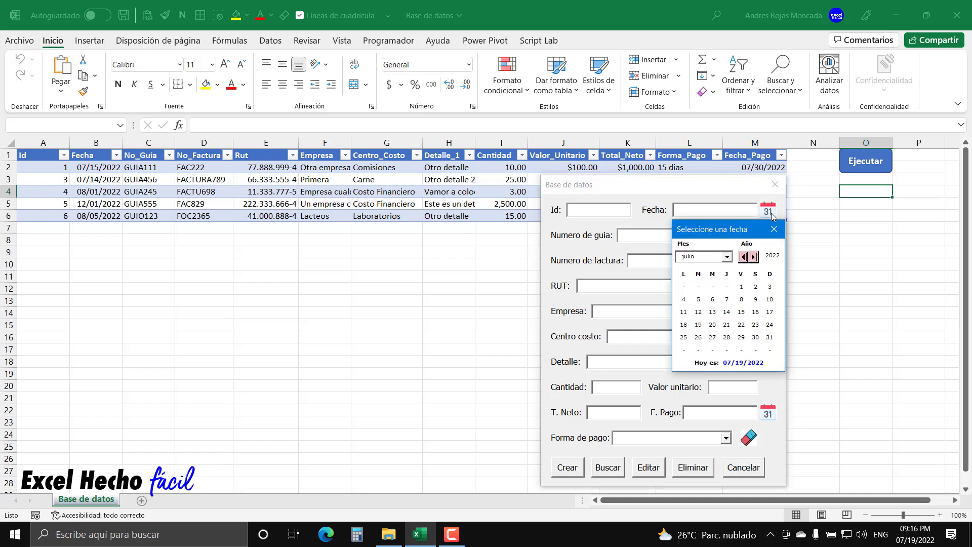
click(728, 299)
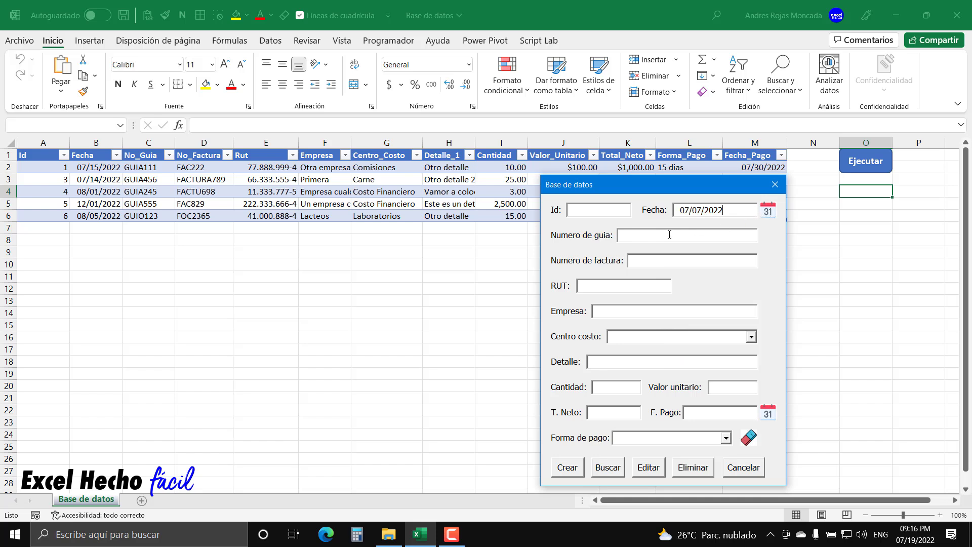
click(570, 467)
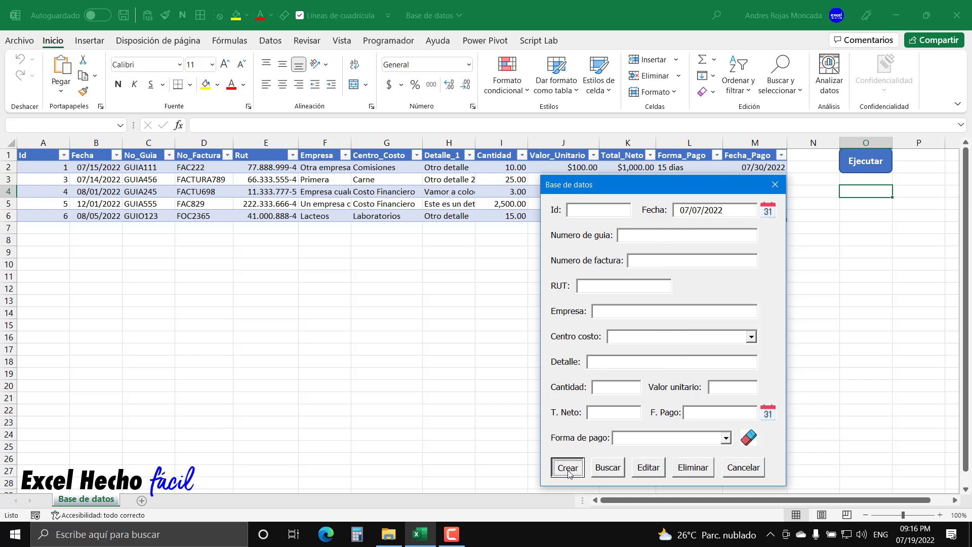
click(525, 314)
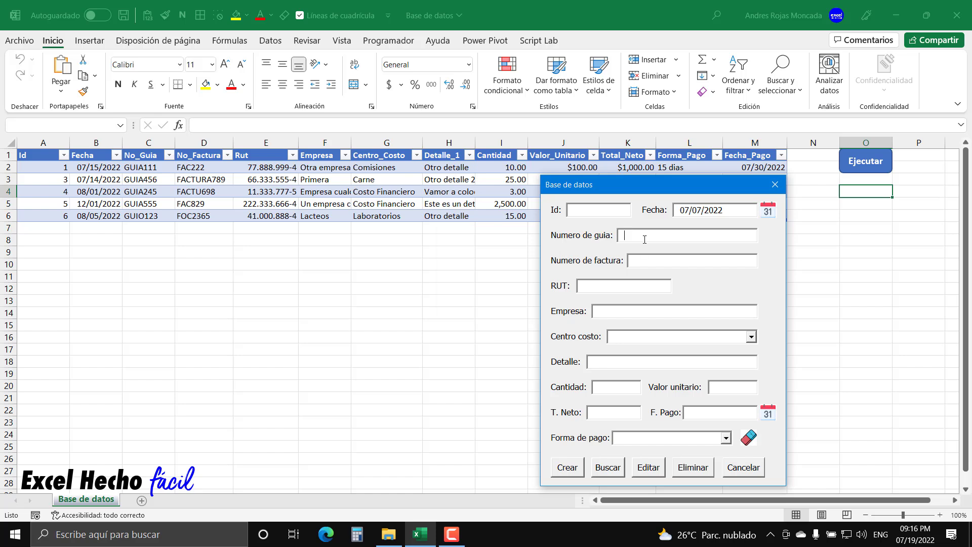
Step: Enter GUIA333 as the Numero de guia, reaching the missing-invoice warning on Crear
text(GU)
text(IA6)
drag(659, 236, 612, 235)
key(BackSpace)
text(GJGJGJ)
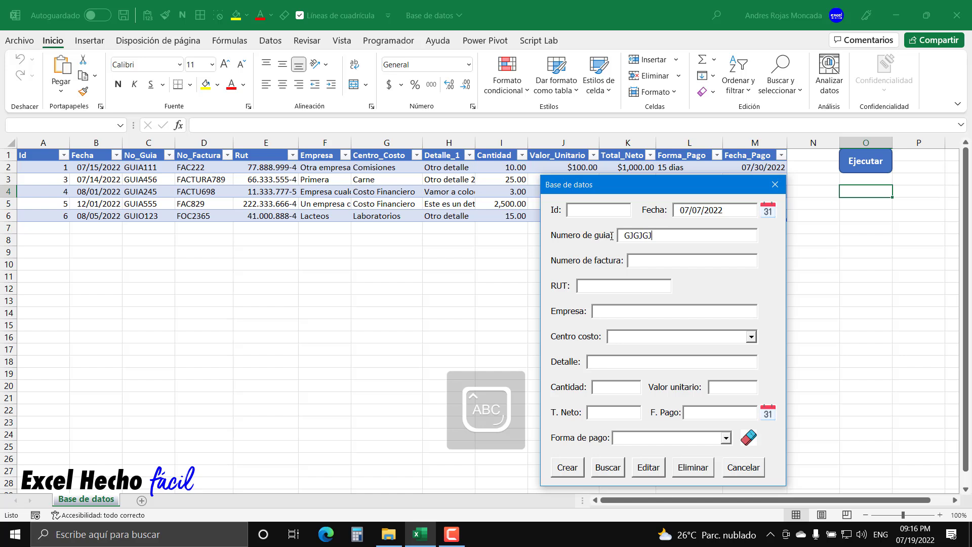
text(GJGJGJ)
text(GJGJGJG)
key(ctrl+a)
key(BackSpace)
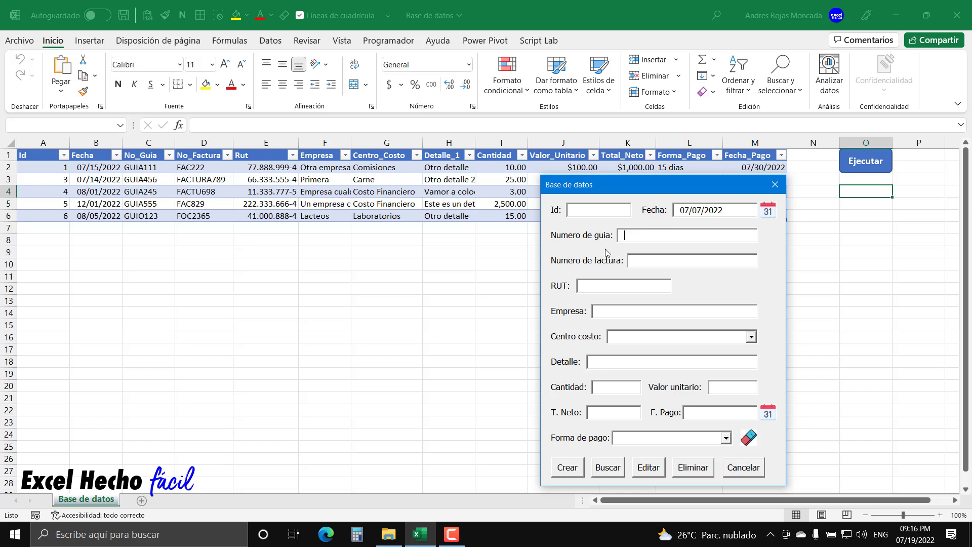
text(GUIA)
text(333)
click(576, 467)
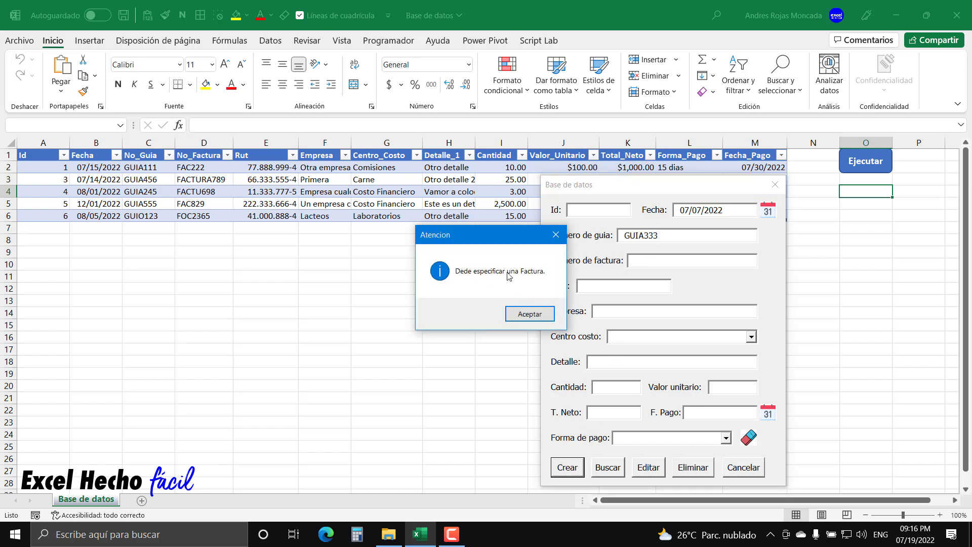
click(548, 318)
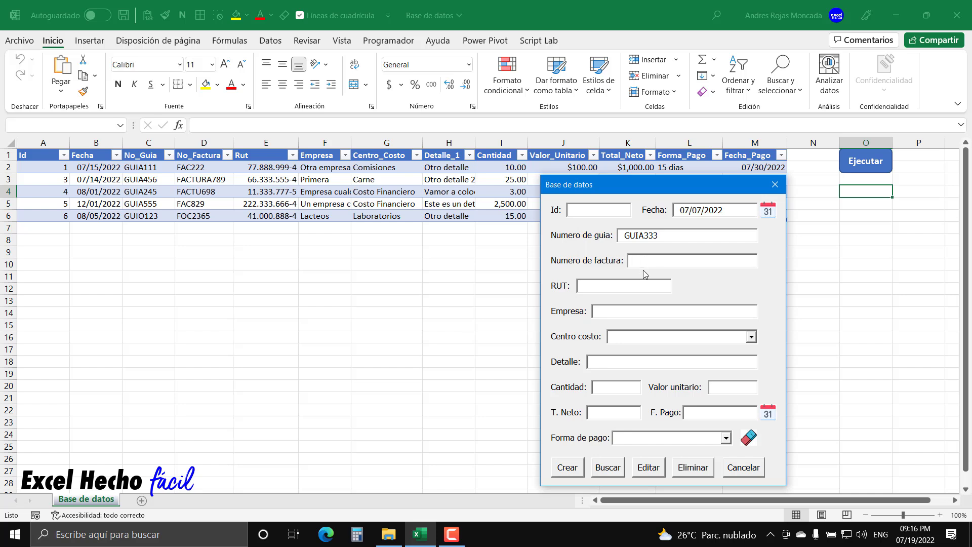
Step: Enter invoice FACTURA45, the RUT and company Lacteos del Sur, retrying Crear after each warning
text(FACV)
text(RA)
text(45)
click(587, 293)
text(555)
text(66)
text(999)
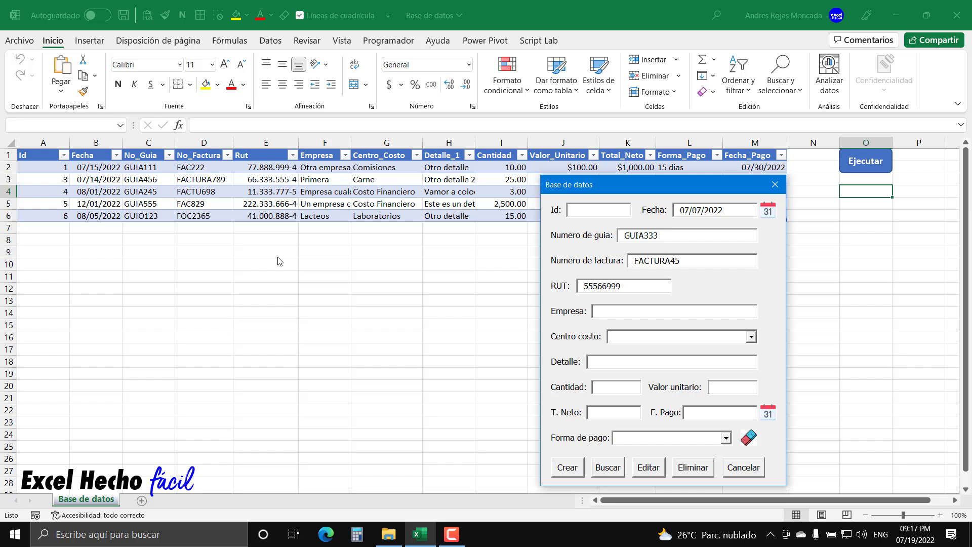
text(8)
click(553, 465)
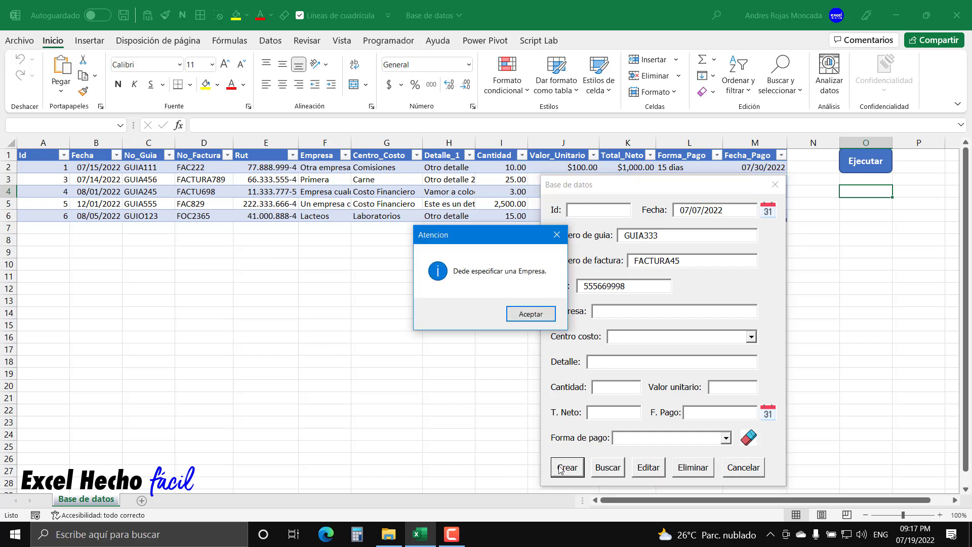
click(525, 315)
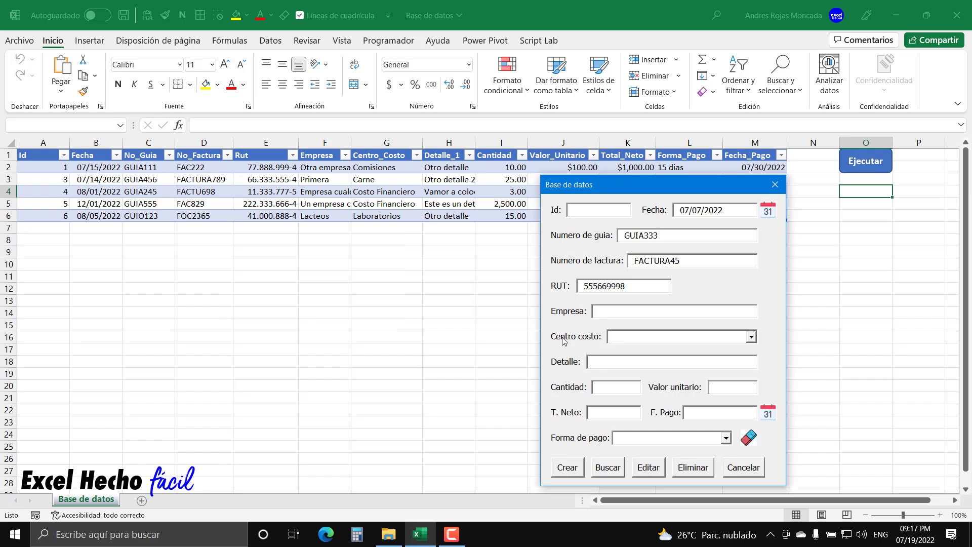
text(ta)
text(s del)
text(su)
click(567, 468)
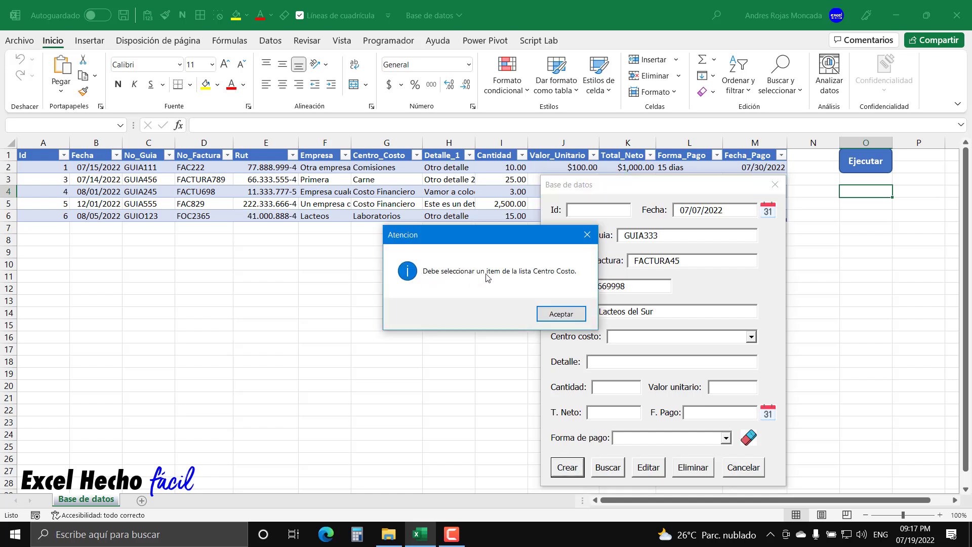
Step: Set cost centre Control Calidad, detail 'Detalle numero 1' and quantity 1500, clearing each warning
click(567, 313)
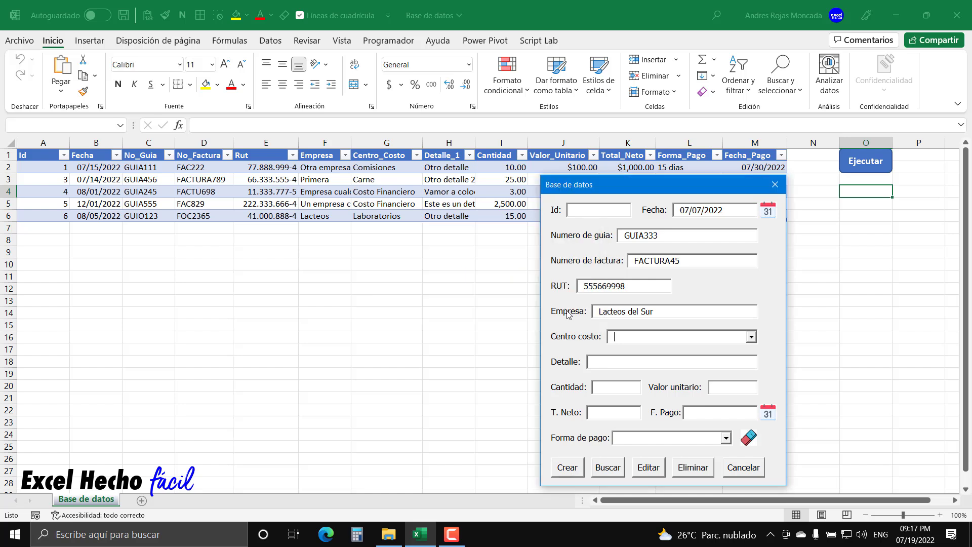
click(753, 339)
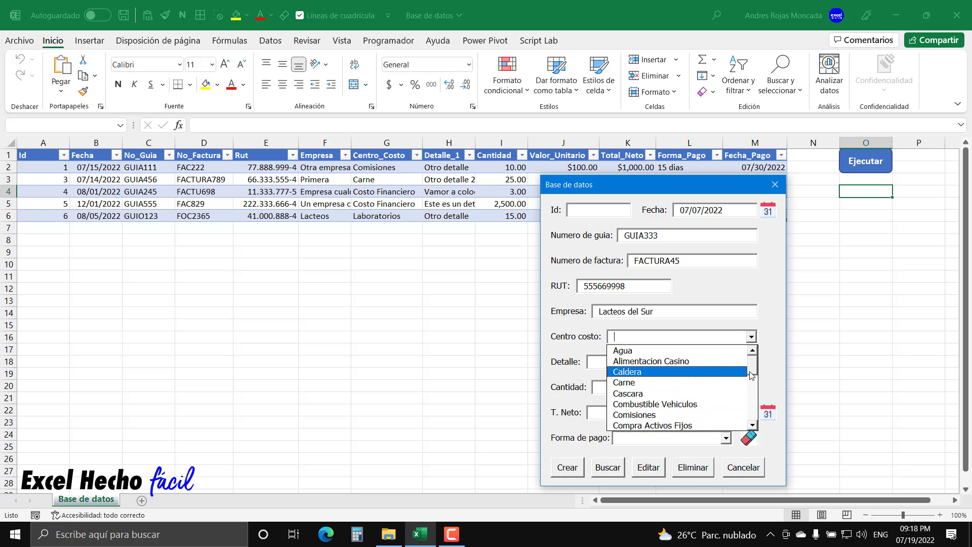
drag(754, 367, 758, 381)
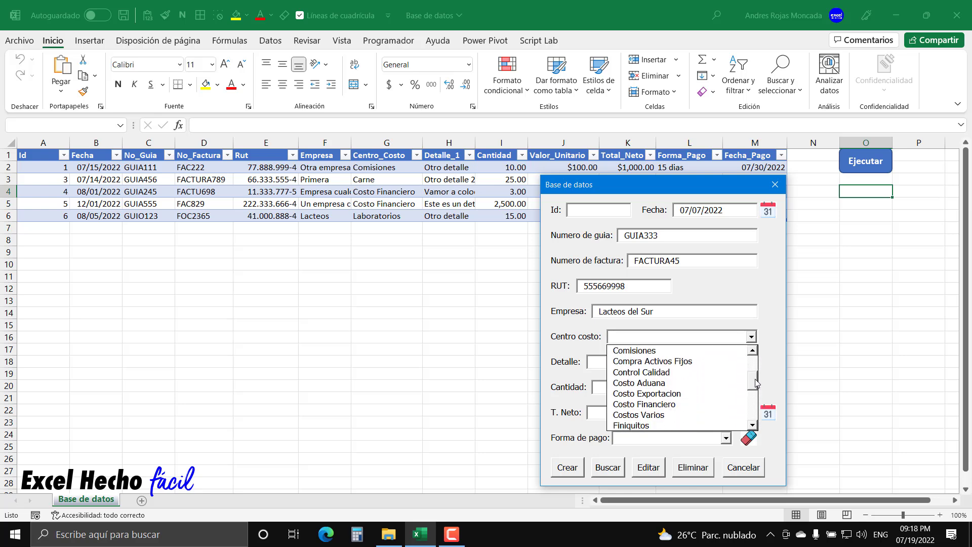
click(661, 374)
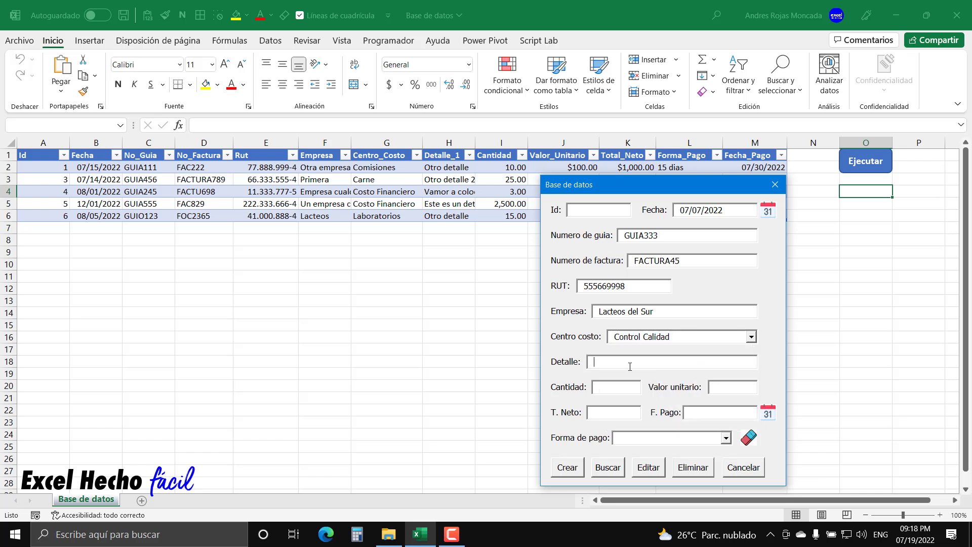
click(560, 472)
click(526, 314)
text(d)
text(De)
text(talle numero 1)
click(571, 467)
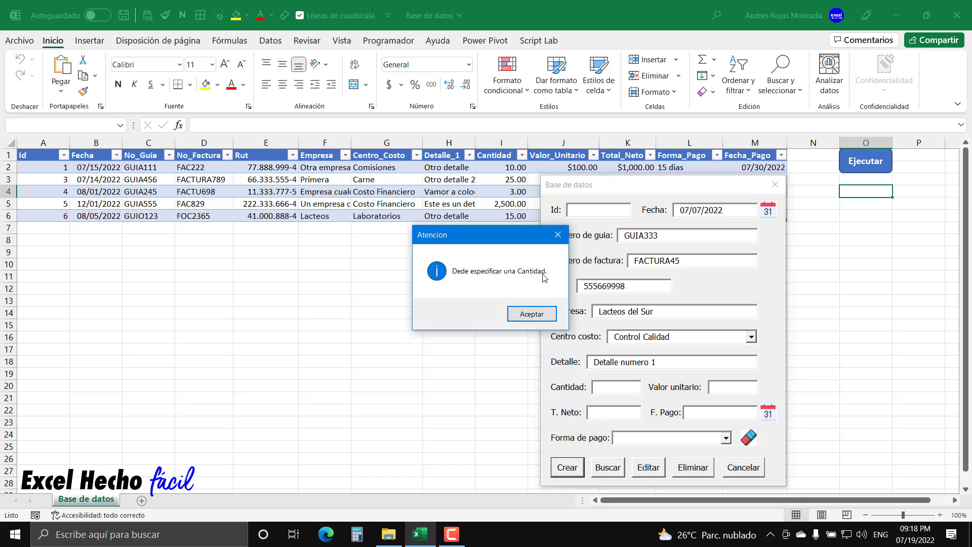
click(540, 314)
text(1)
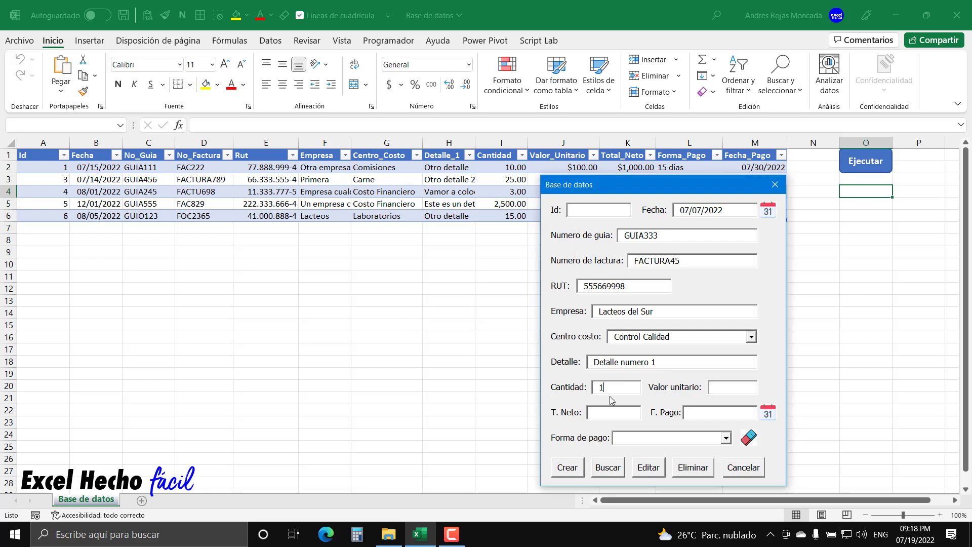
text(500)
click(575, 469)
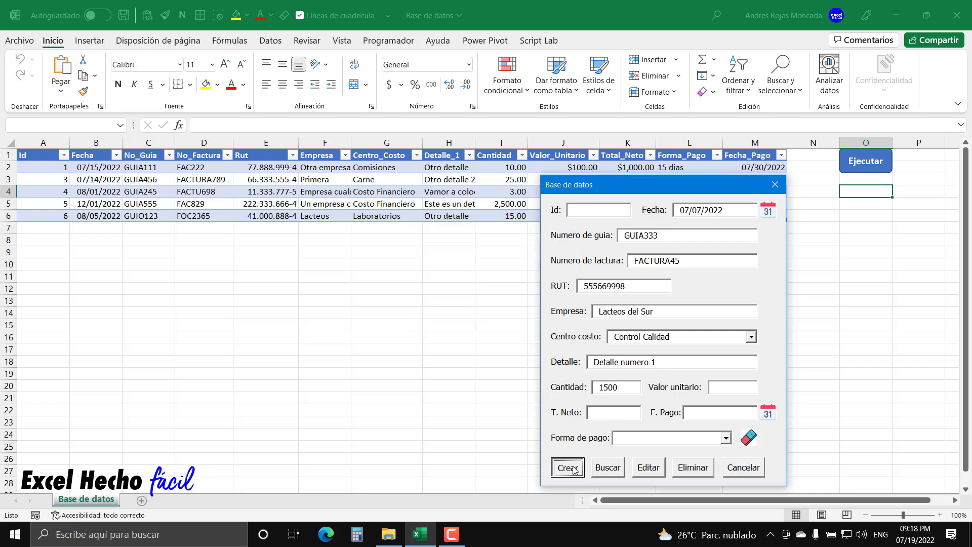
click(531, 314)
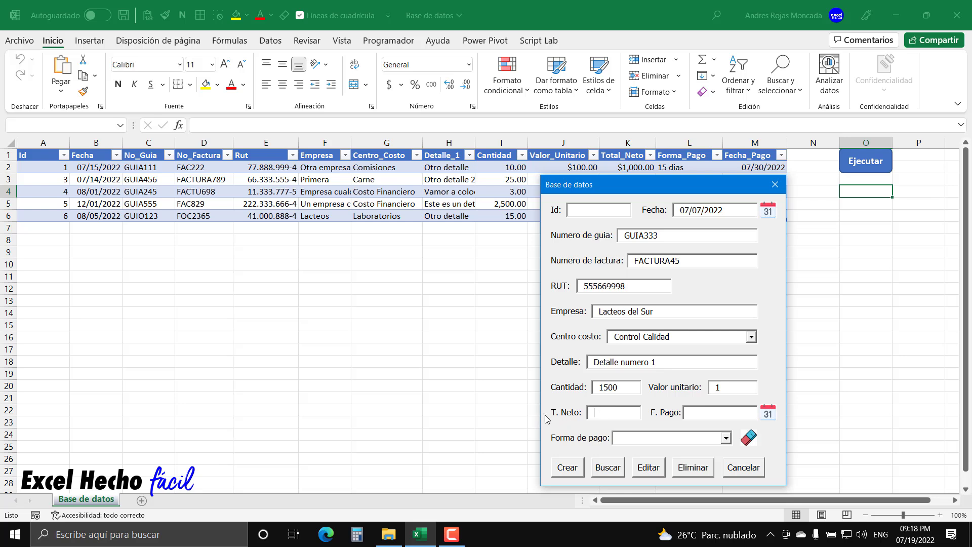
click(604, 417)
Step: Fill in the unit value and payment fields, then save the entry as record 7
text(1500)
click(767, 414)
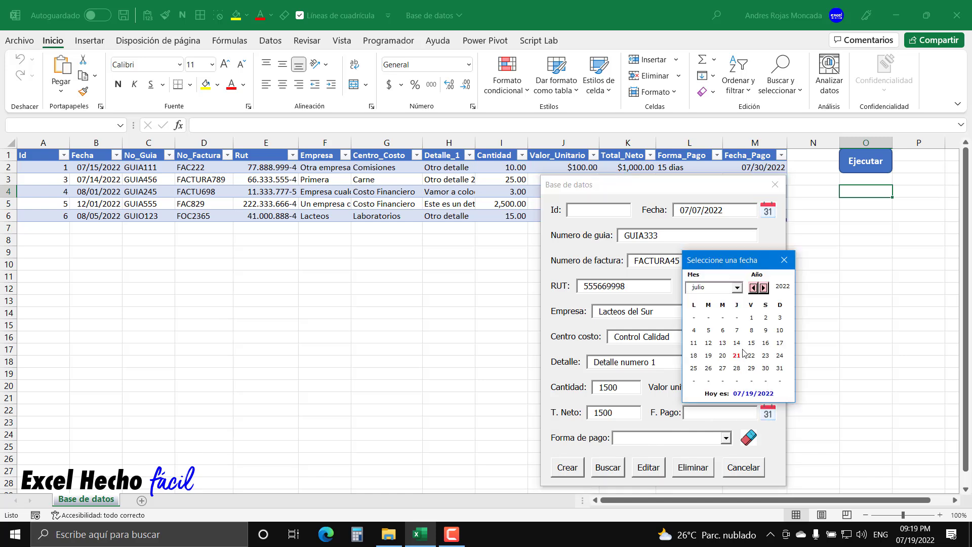
click(784, 260)
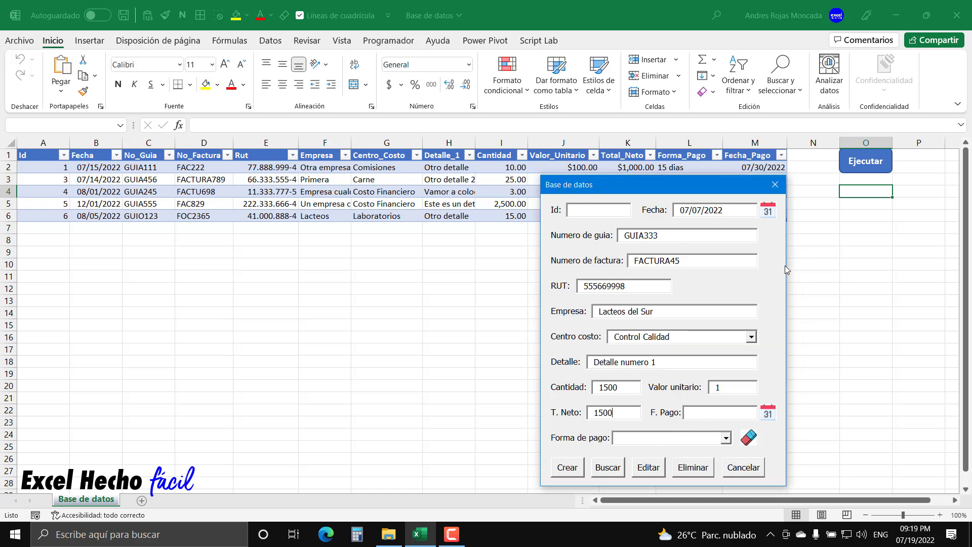
click(696, 410)
click(692, 442)
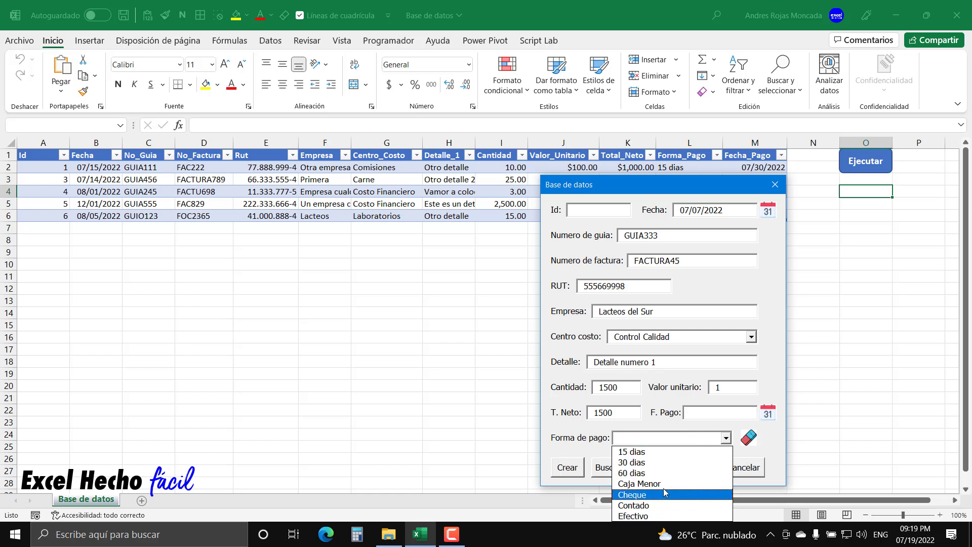
click(667, 463)
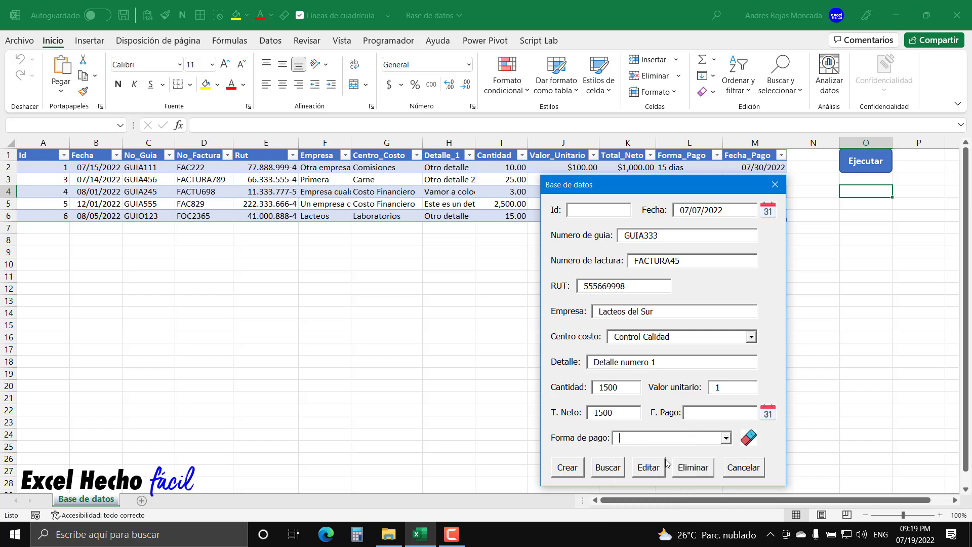
click(570, 474)
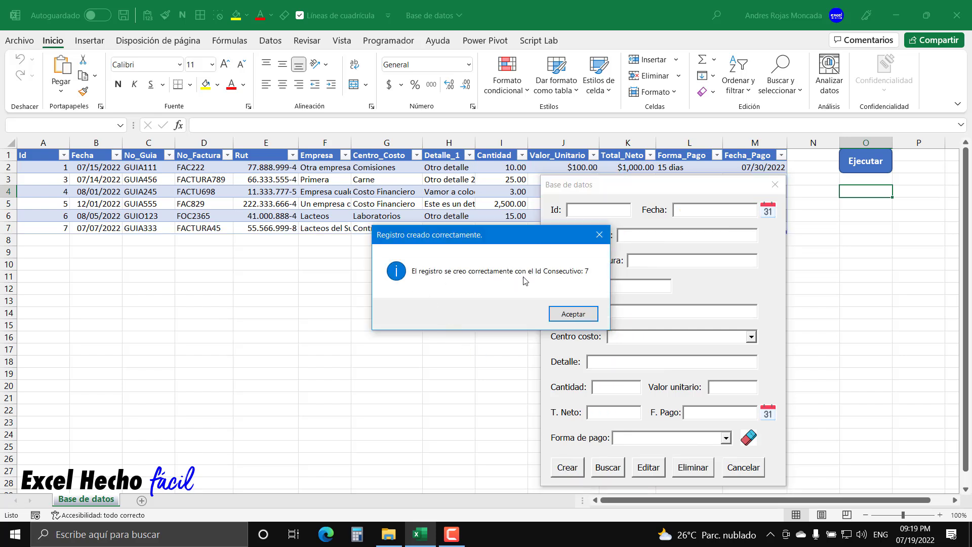
Step: Confirm the record creation, then close, reopen and reposition the Base de datos form
click(584, 315)
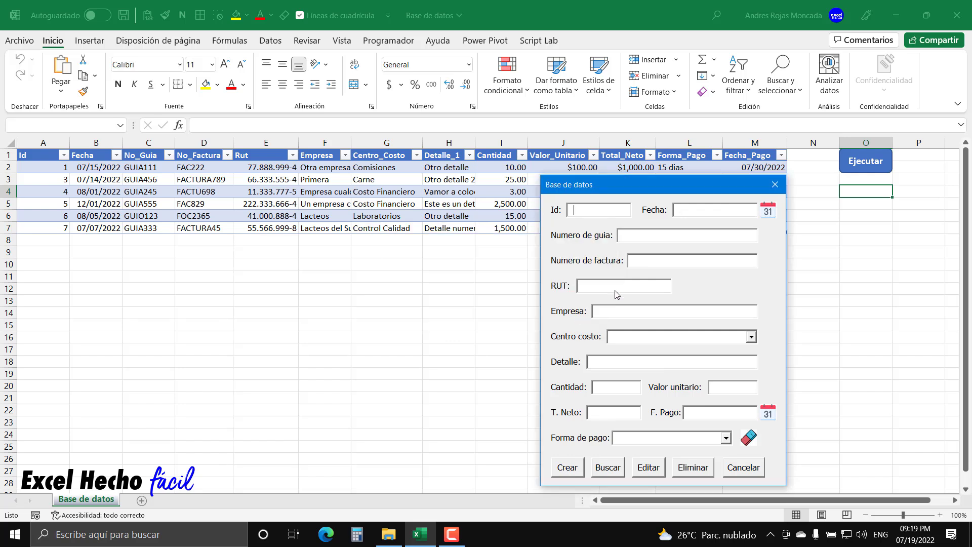
click(774, 186)
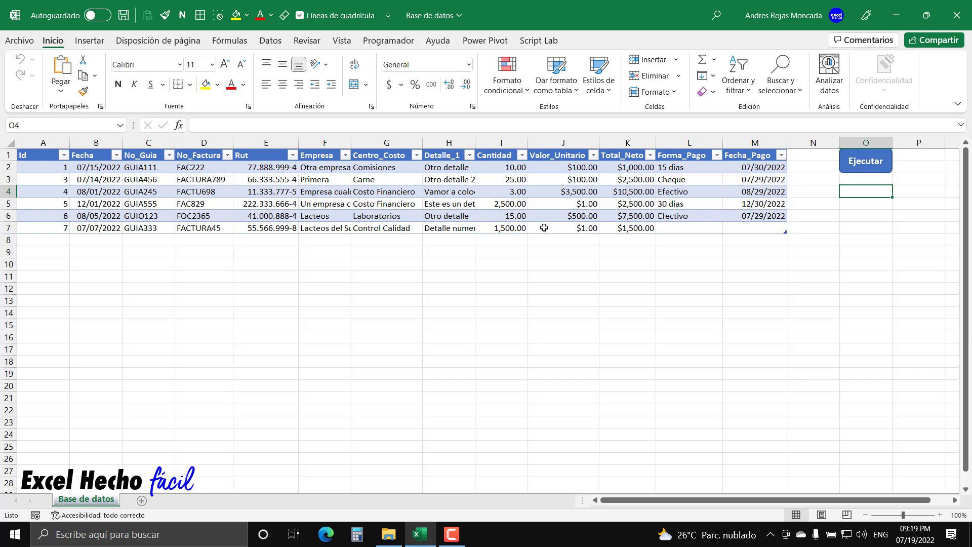
click(867, 167)
drag(514, 111, 560, 161)
text(7)
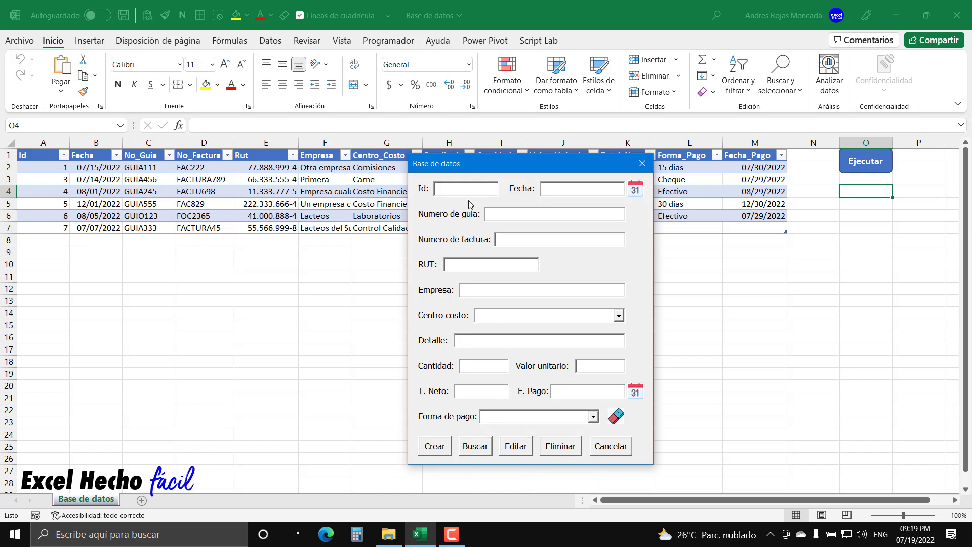
Step: Look up record 7 after the edit-without-search warning
click(529, 449)
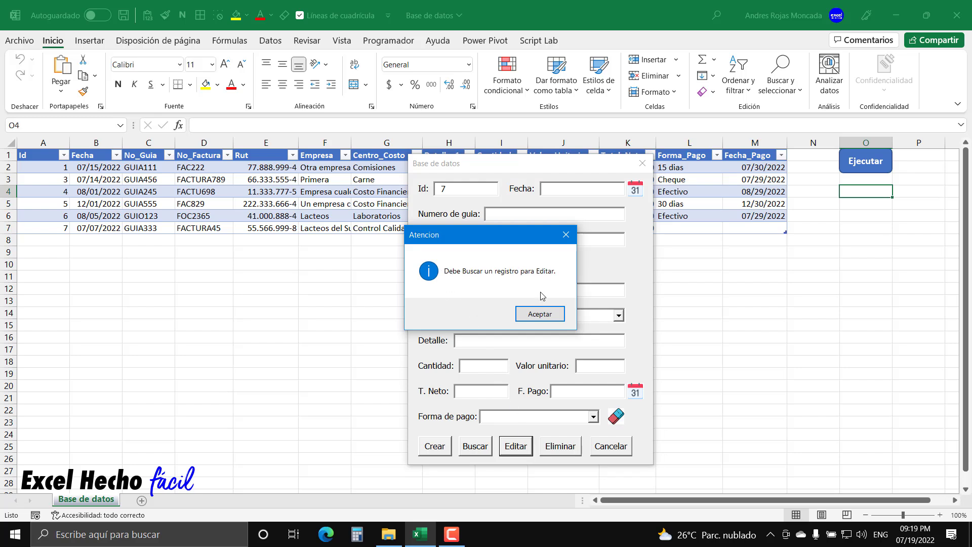
click(540, 312)
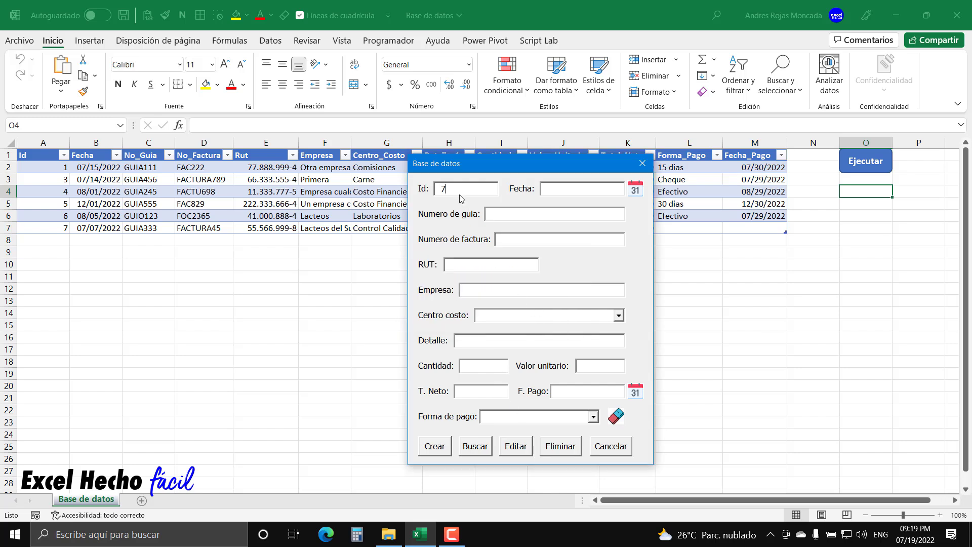
click(484, 448)
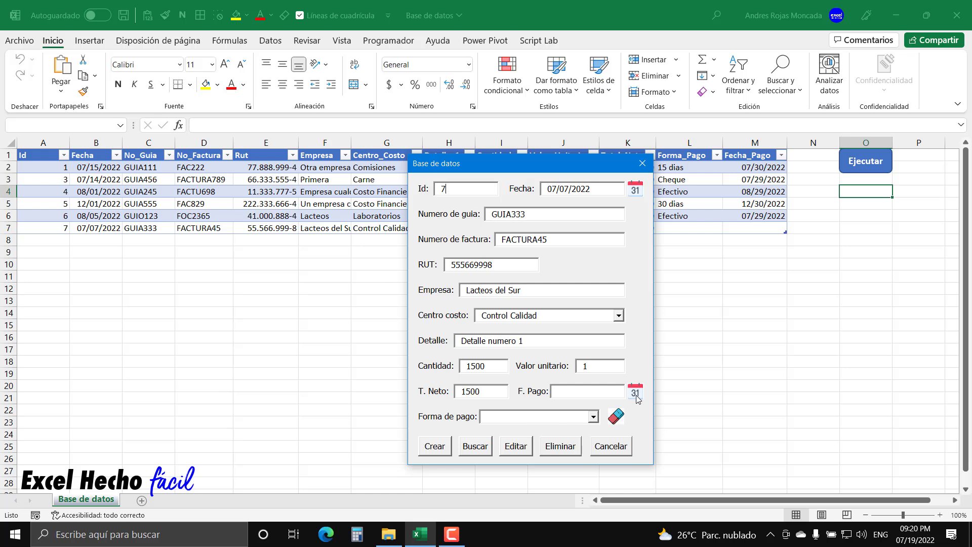
Step: Set record 7's payment date to 07/21/2022 and method to Cheque, save, and close the form
click(636, 393)
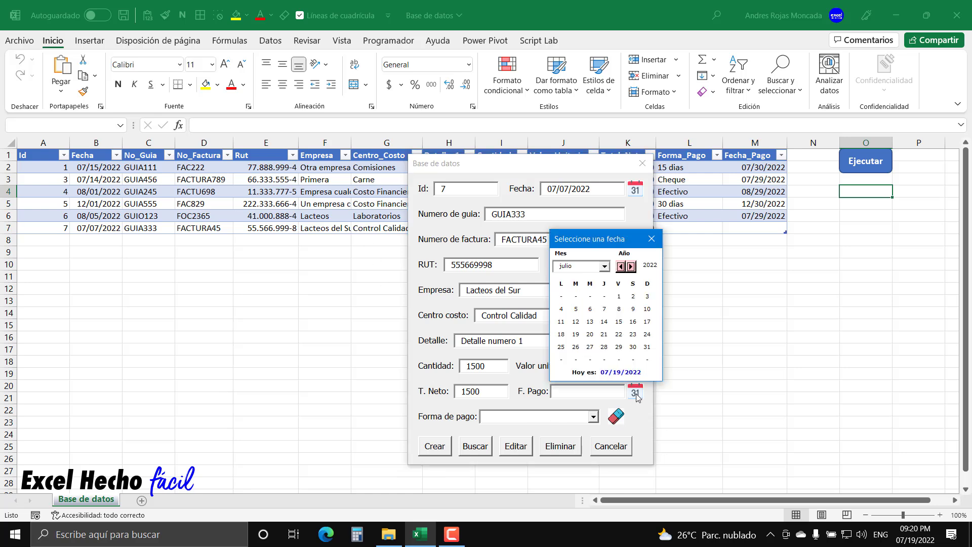
click(605, 336)
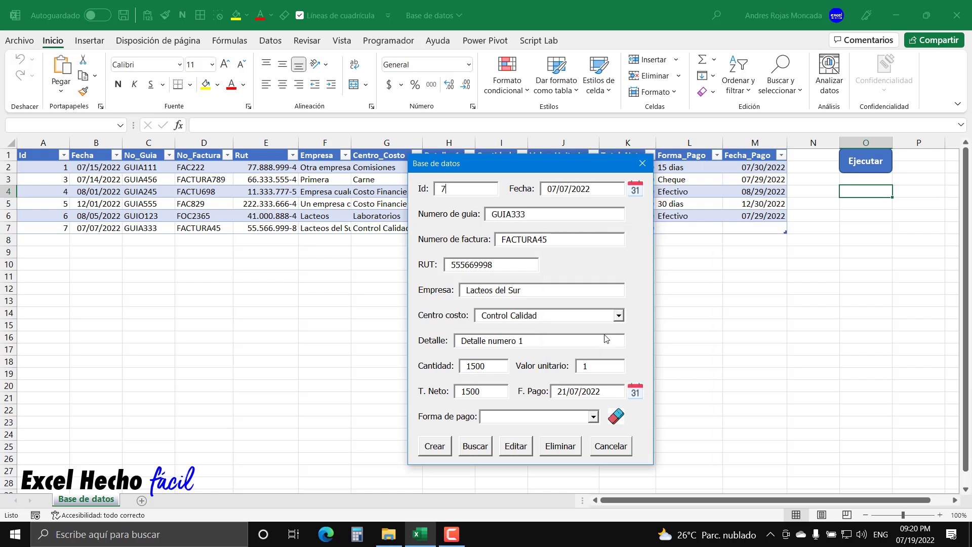
click(593, 417)
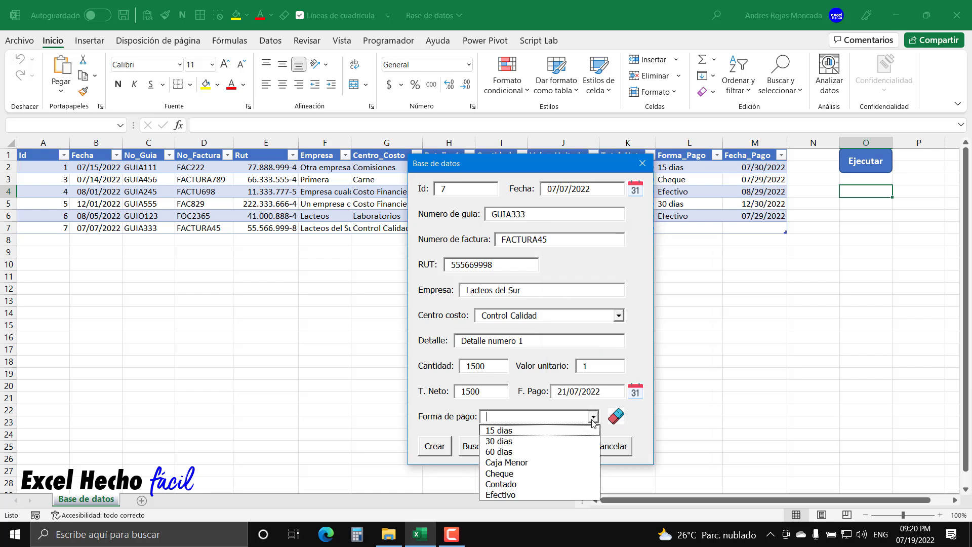
click(511, 431)
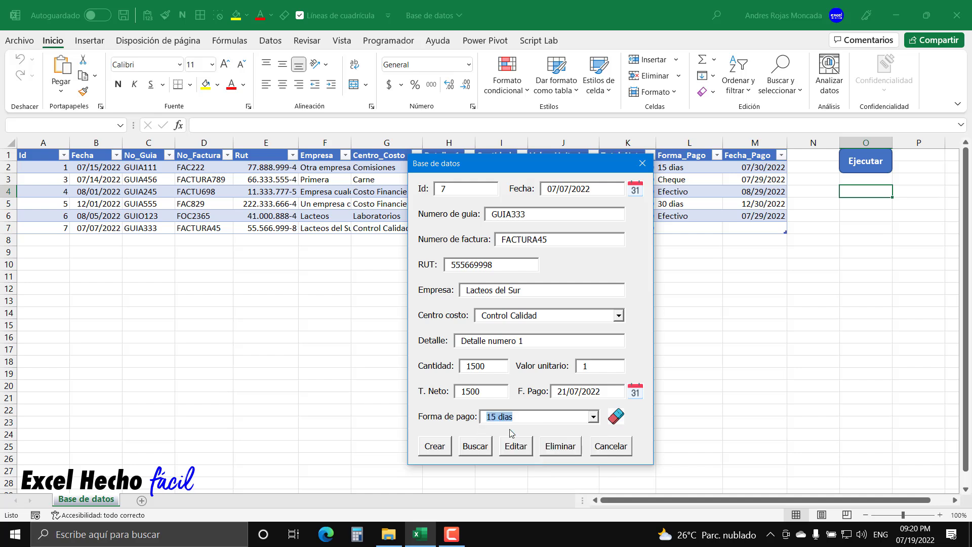
click(593, 417)
click(516, 447)
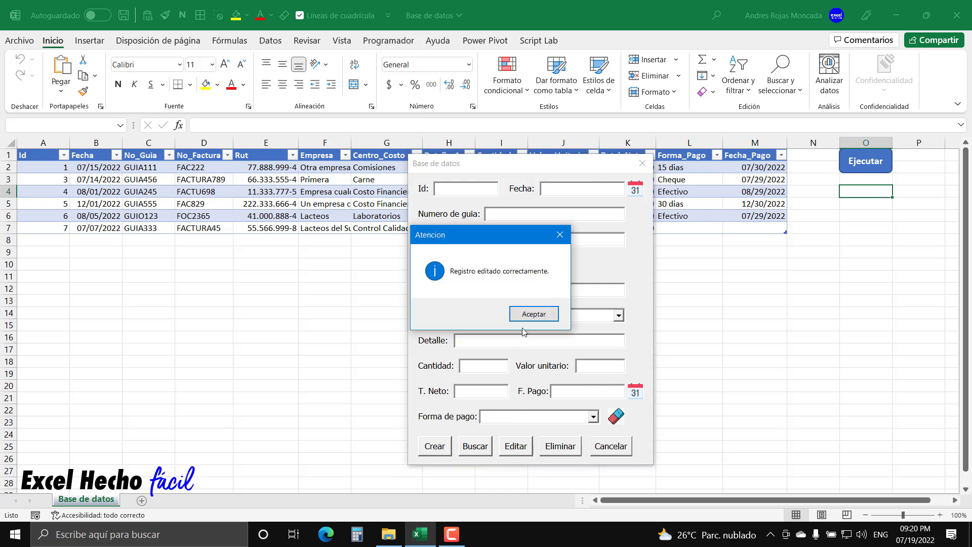
click(526, 318)
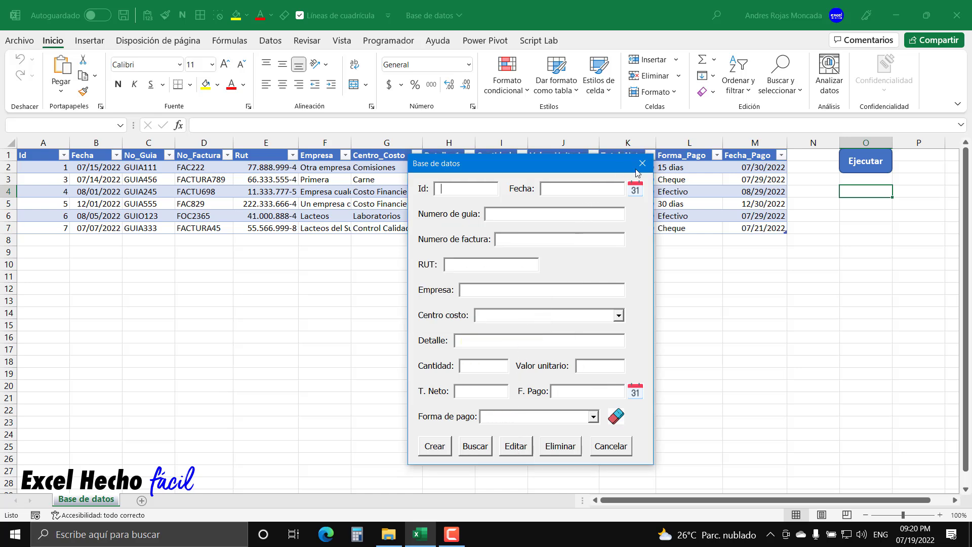
click(642, 163)
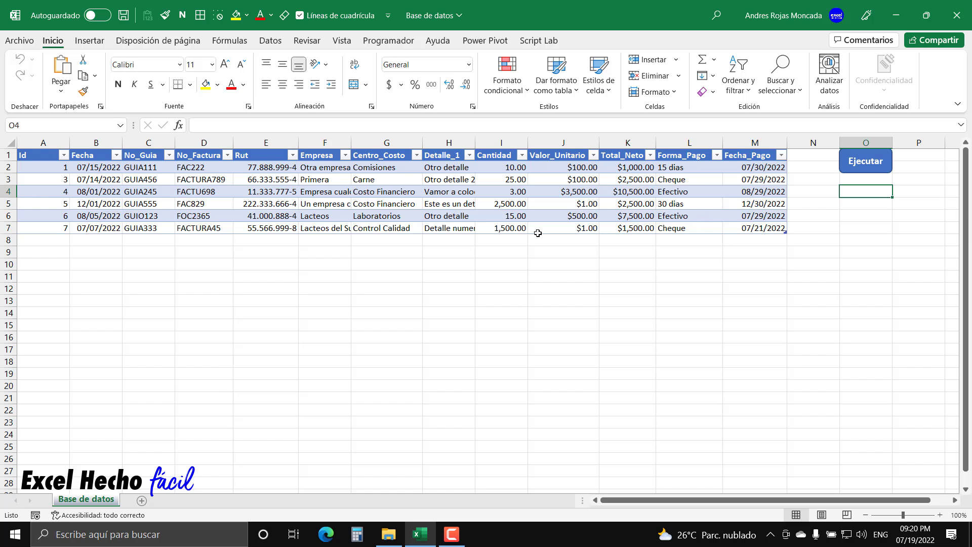
Step: Reopen the form, look up Id 7, and change its guide number to GUIA444
click(867, 170)
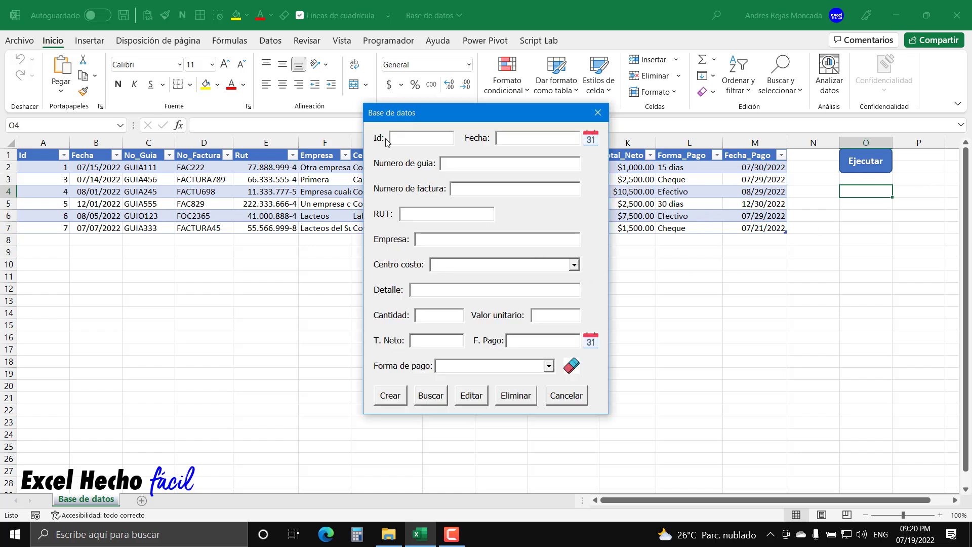
text(7)
click(420, 399)
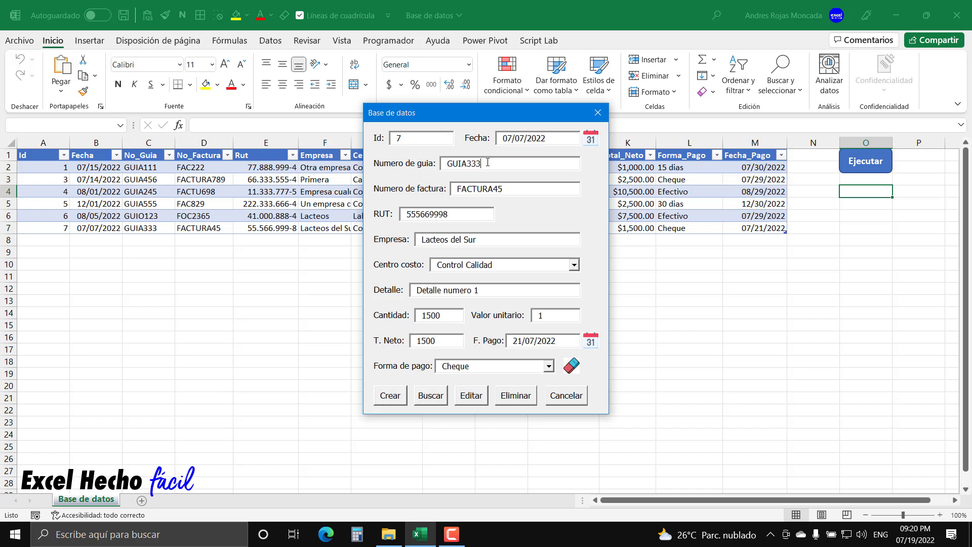
drag(481, 163, 468, 163)
text(444)
click(464, 397)
click(529, 317)
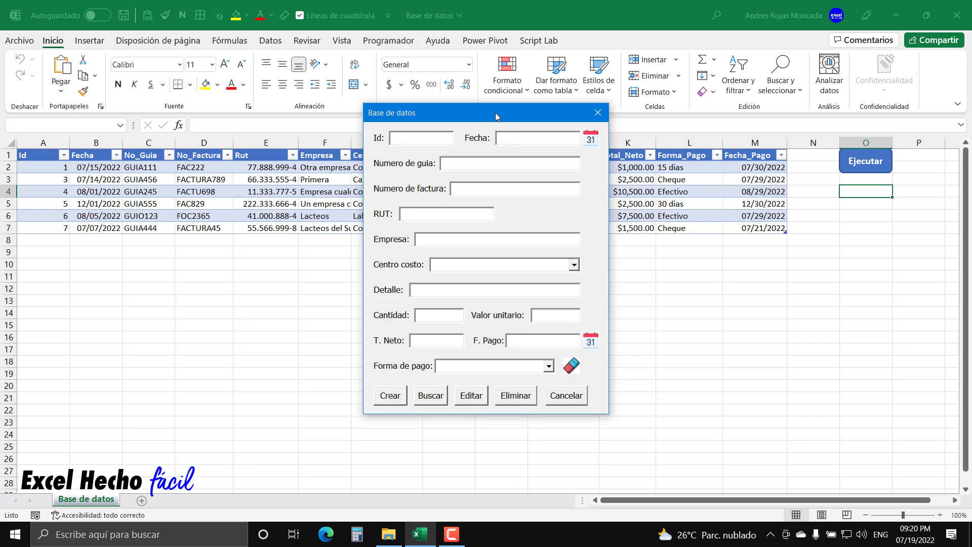
drag(496, 112, 565, 176)
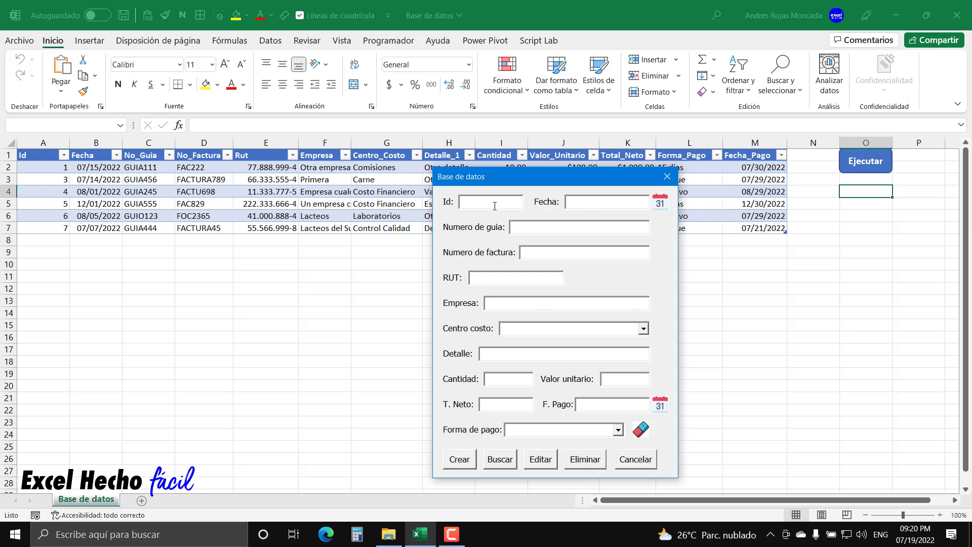
Step: Look up record 5 and delete it, then close and reopen the form
text(5)
click(499, 459)
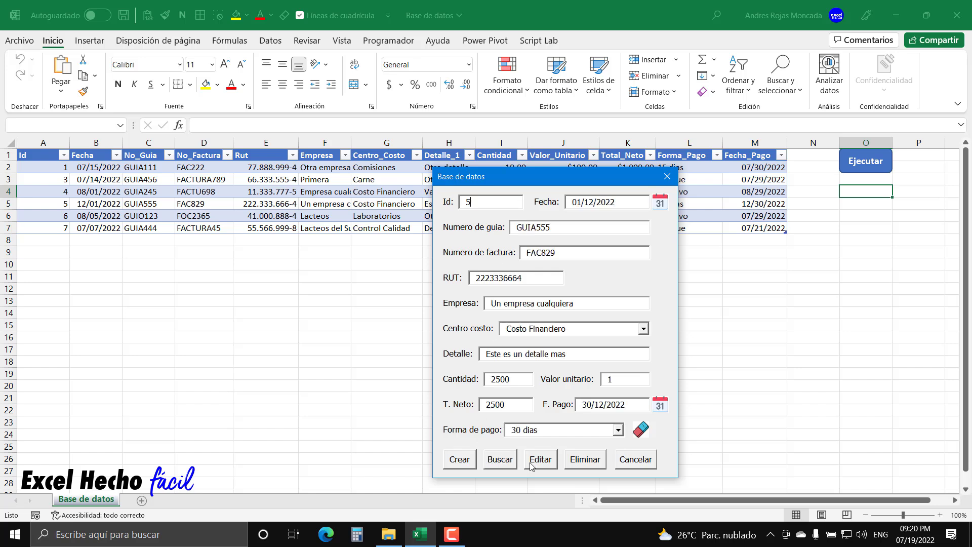
click(583, 460)
click(537, 315)
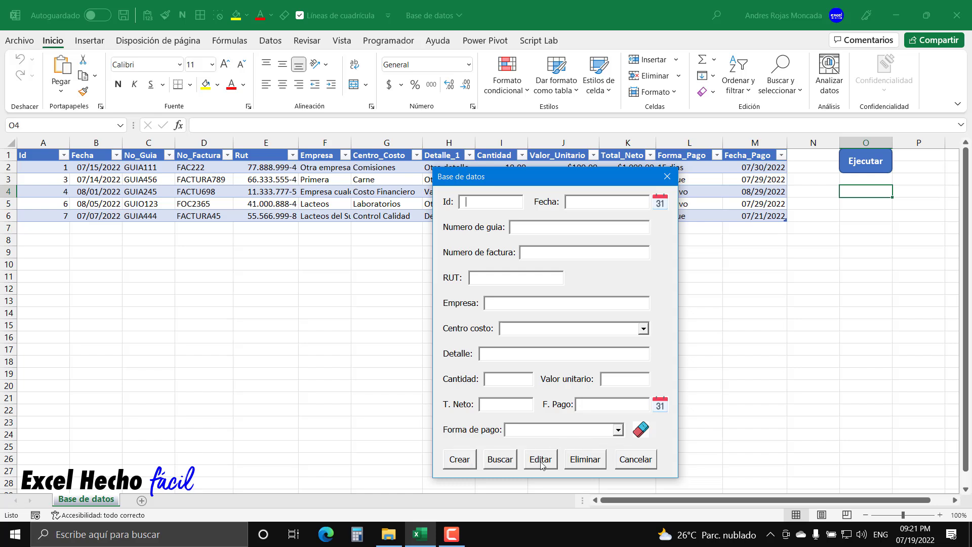
click(632, 461)
click(880, 173)
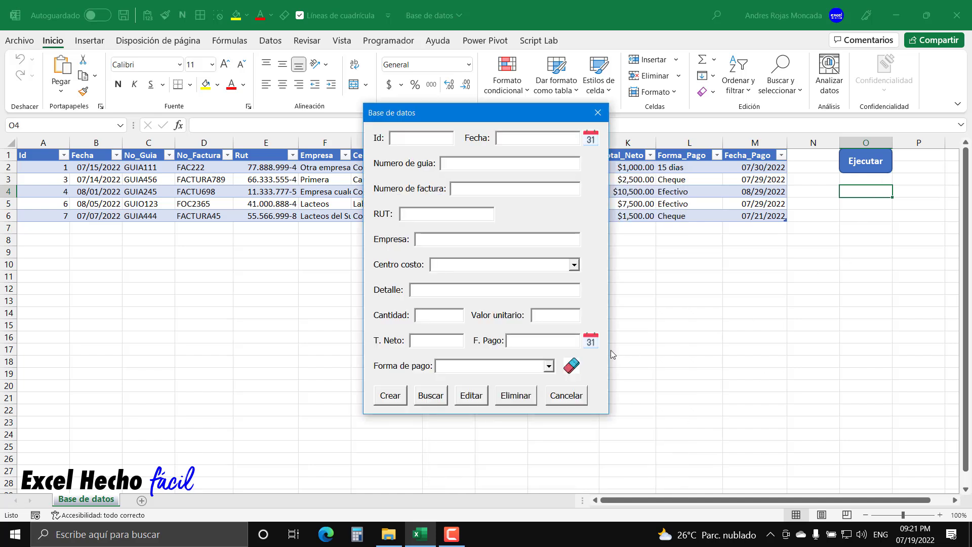
Step: Enter test values: payment date the 15th, record date the 14th, Carne cost centre, Caja Menor
click(591, 342)
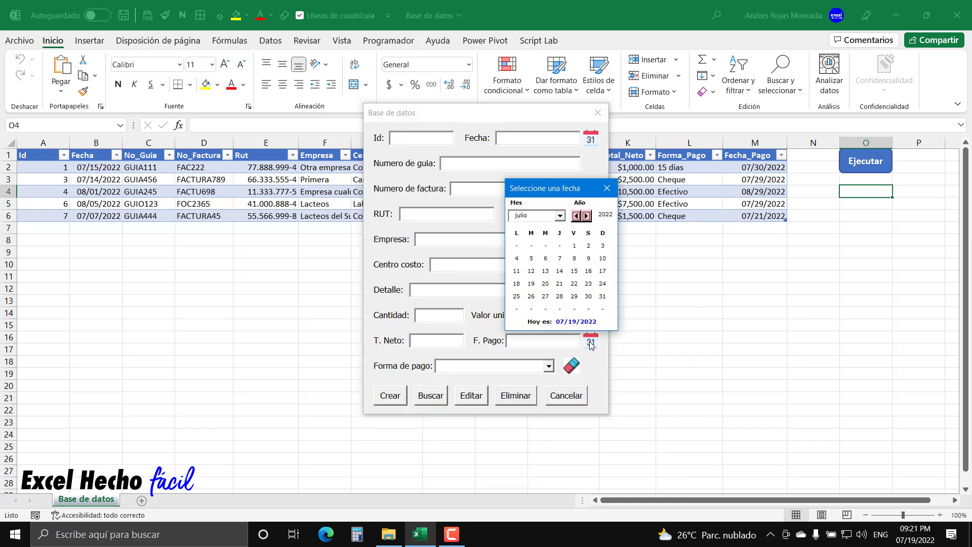
click(575, 273)
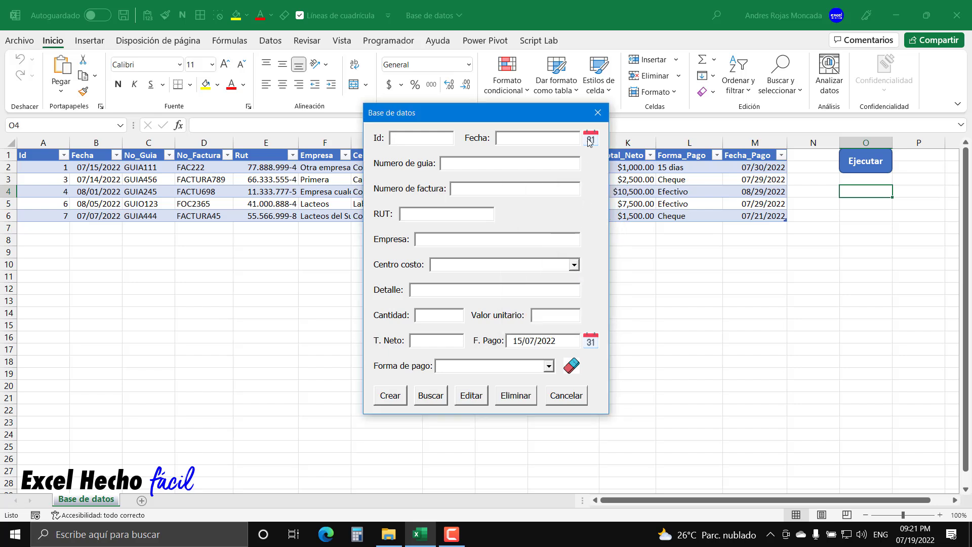
click(590, 141)
click(550, 241)
click(591, 138)
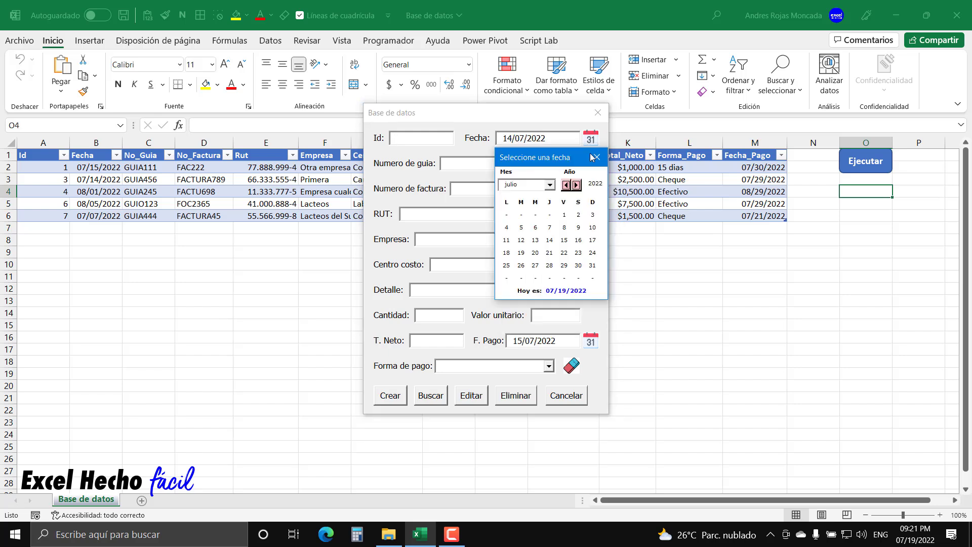
key(Escape)
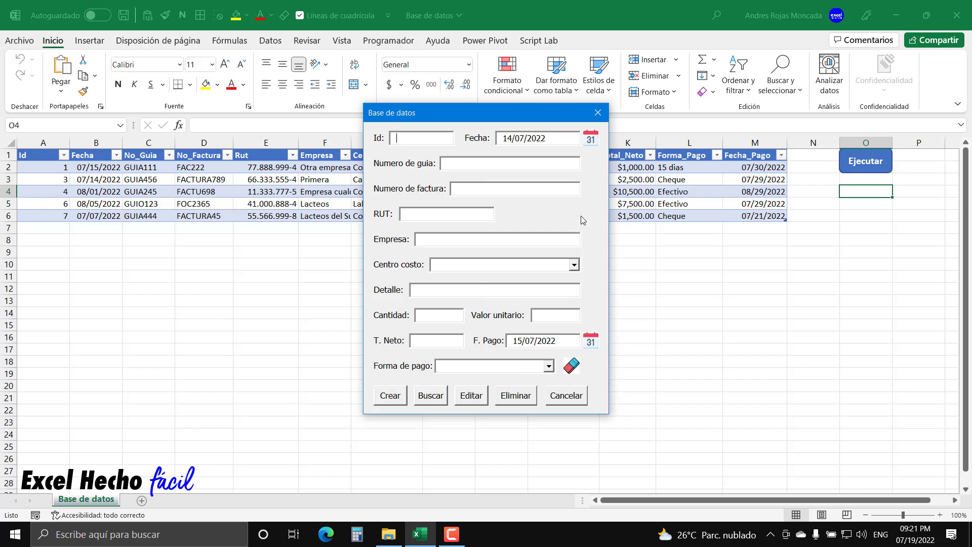
click(573, 264)
click(519, 311)
click(487, 189)
click(539, 367)
click(506, 412)
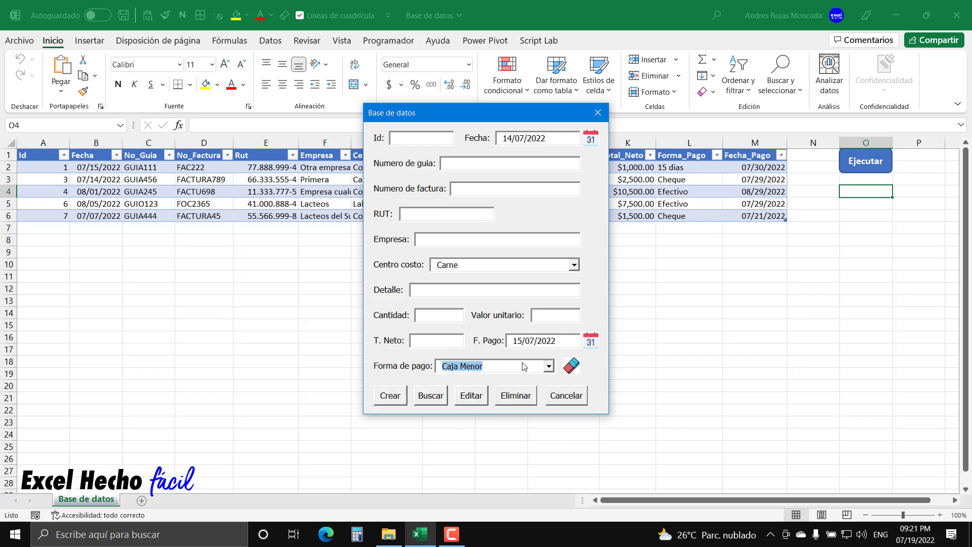
click(499, 241)
Step: Trigger the missing-guide warning, then erase every field of the form
click(404, 393)
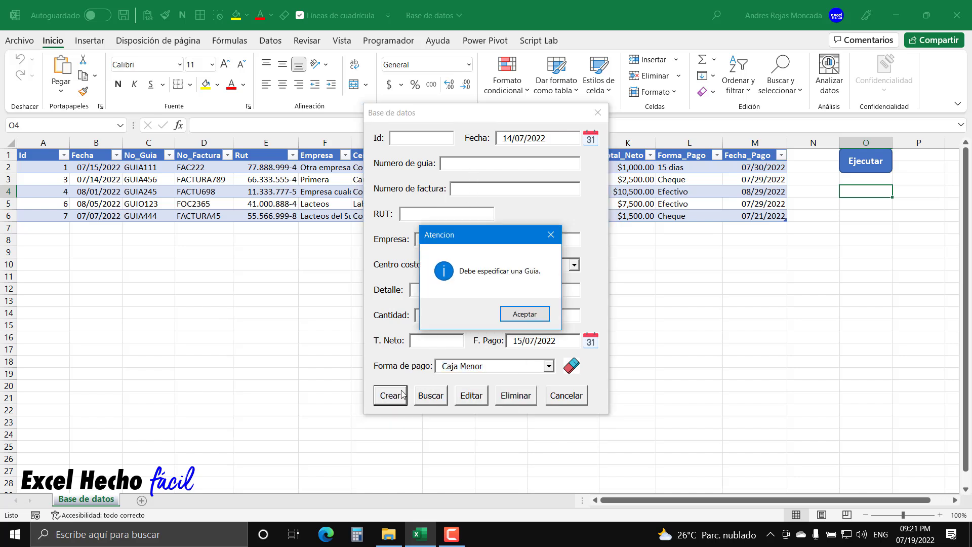
click(541, 312)
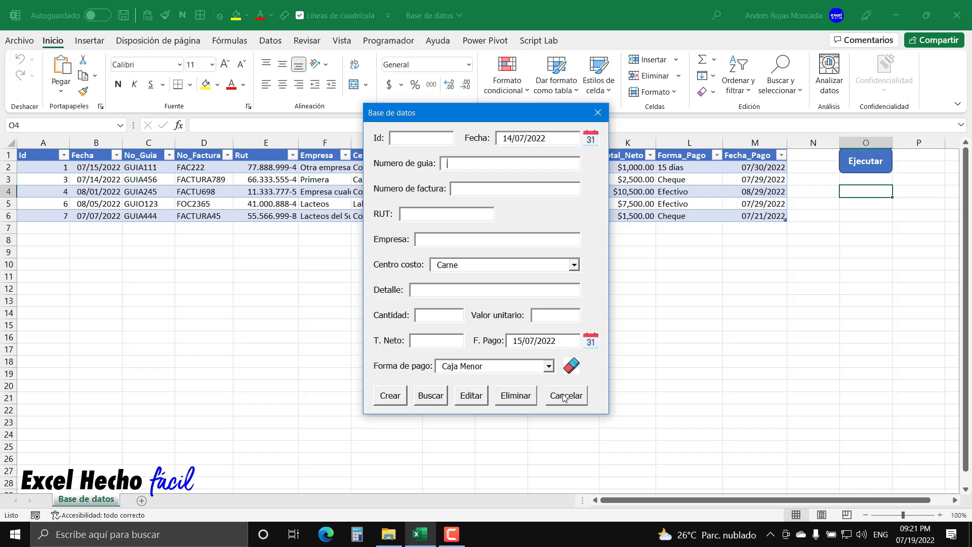
click(572, 366)
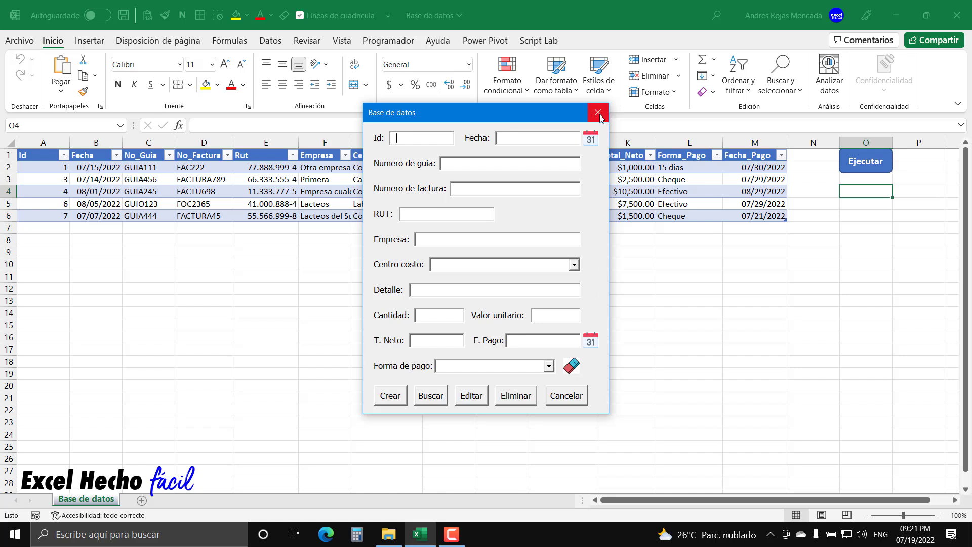
Step: Close the form, reopen it and move it aside to view more columns, then close it
click(598, 112)
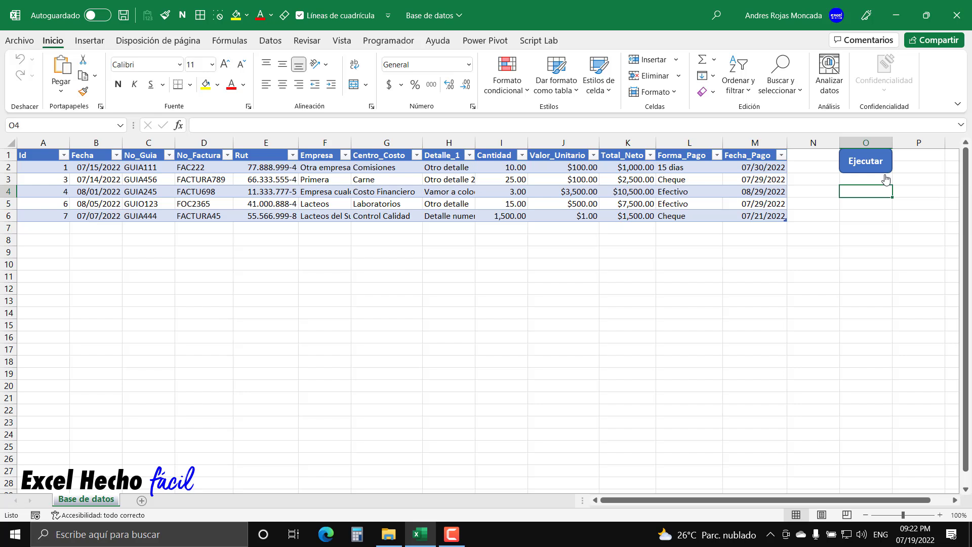
click(874, 161)
drag(496, 118, 665, 185)
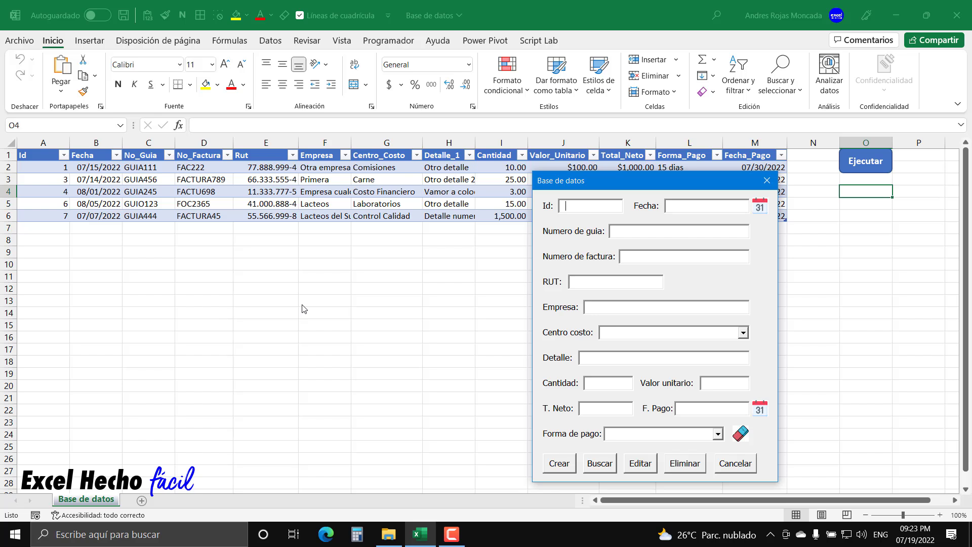
click(768, 181)
key(alt+space)
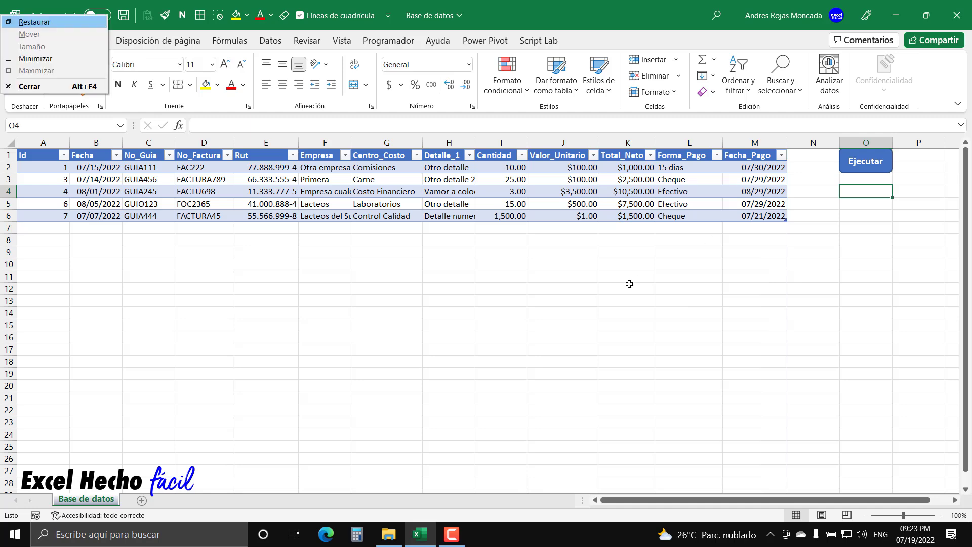
key(Escape)
key(alt+F11)
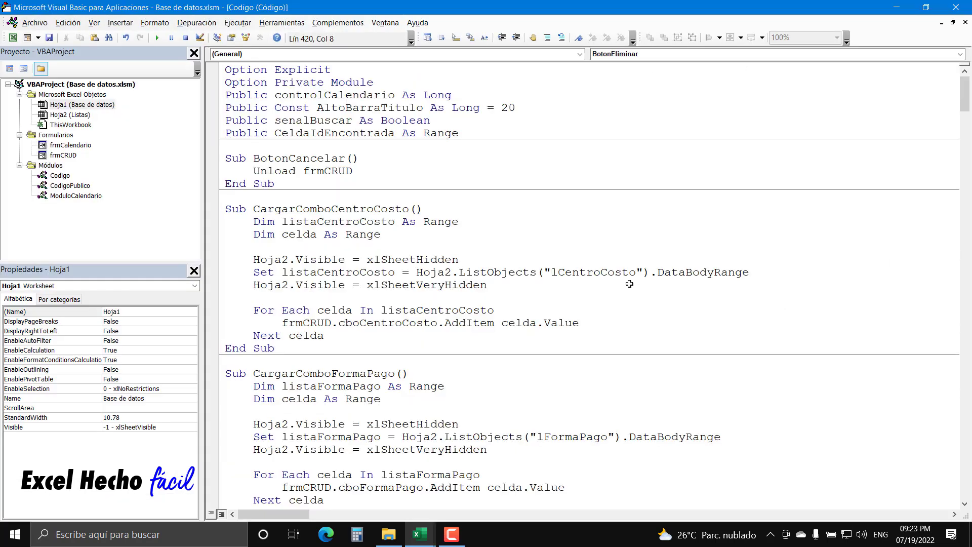
scroll(466, 313, down, 10)
scroll(466, 313, down, 10)
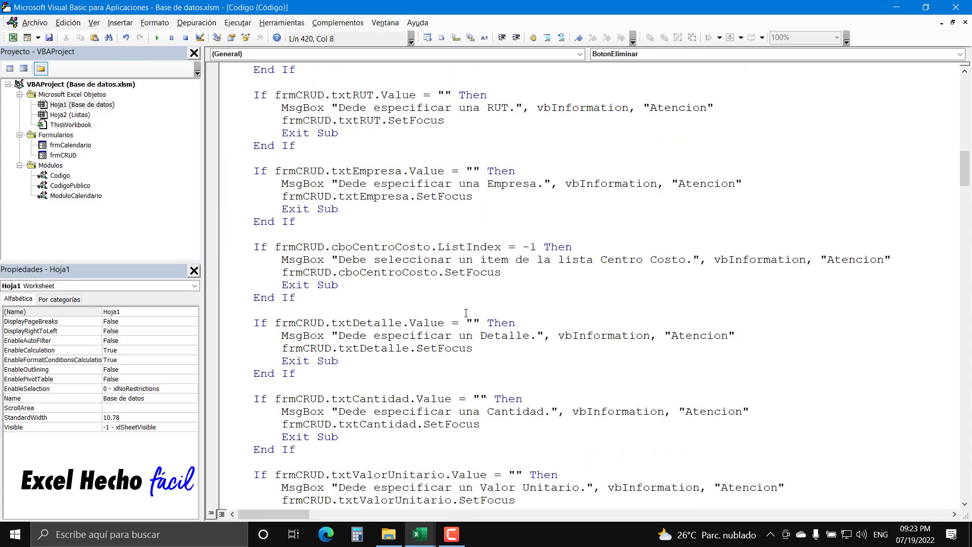
scroll(466, 313, down, 10)
scroll(466, 313, down, 10)
scroll(466, 313, down, 10)
scroll(466, 313, down, 10)
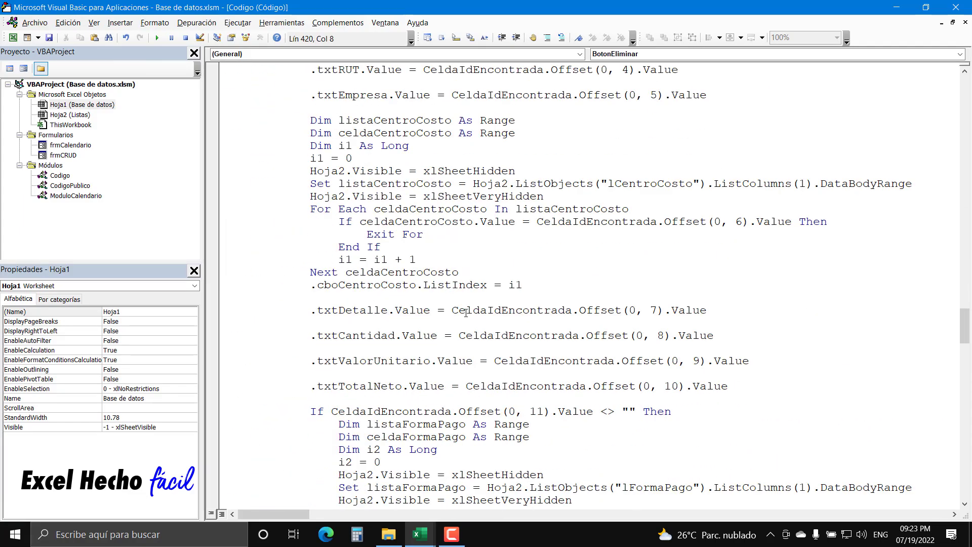
scroll(466, 313, down, 10)
scroll(466, 313, down, 10)
scroll(466, 313, down, 10)
scroll(466, 313, down, 10)
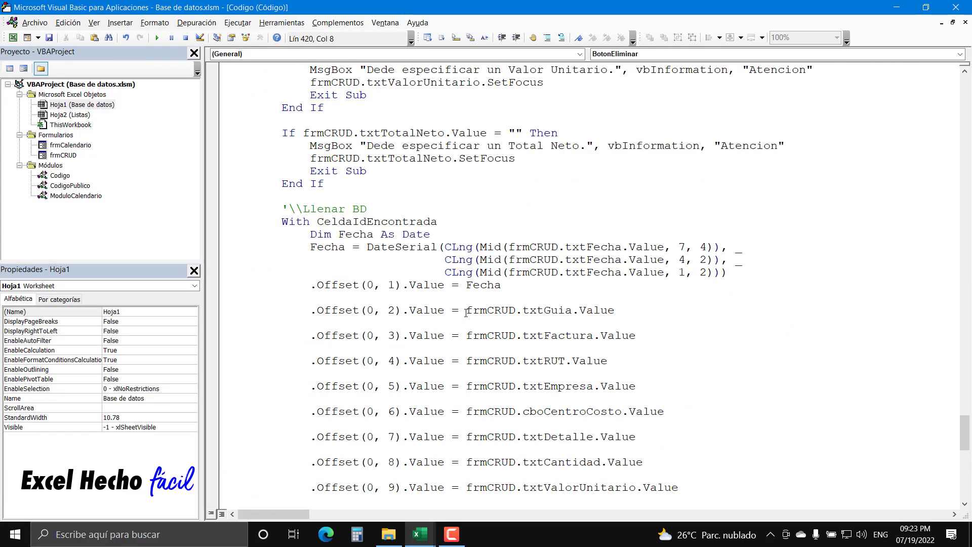
scroll(466, 313, down, 10)
scroll(466, 313, down, 7)
scroll(466, 313, down, 2)
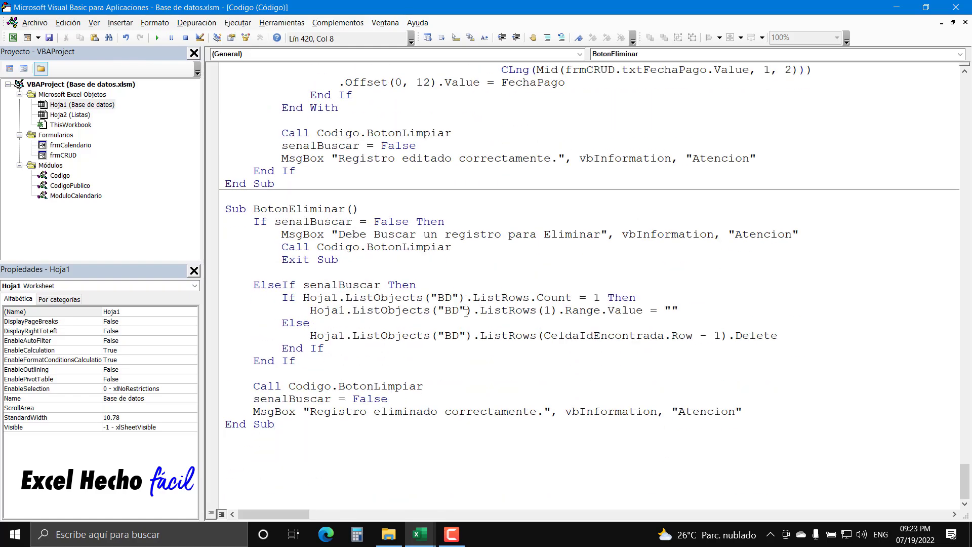
scroll(466, 313, up, 9)
scroll(466, 313, up, 9)
scroll(466, 313, up, 9)
scroll(466, 313, up, 9)
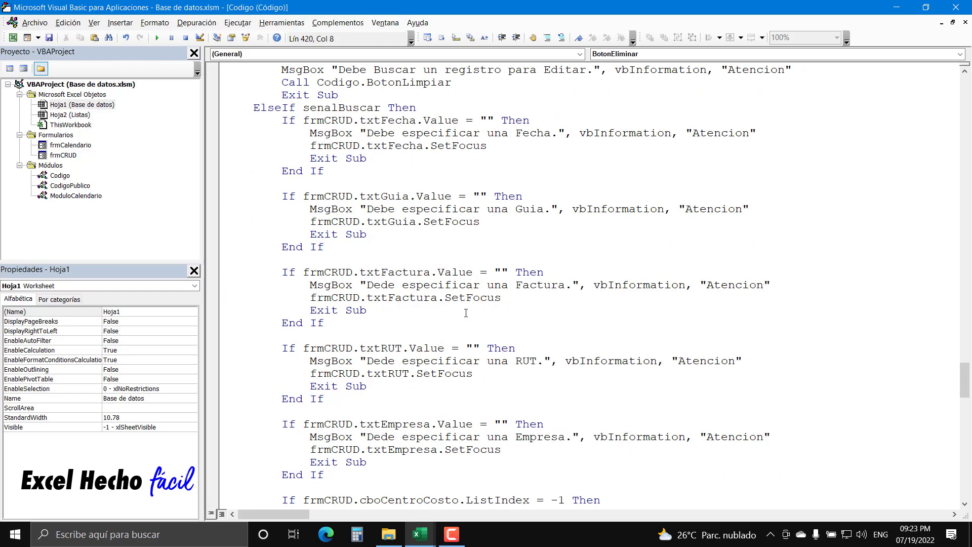
scroll(466, 313, up, 7)
scroll(466, 313, up, 9)
scroll(466, 313, up, 9)
scroll(466, 313, up, 9)
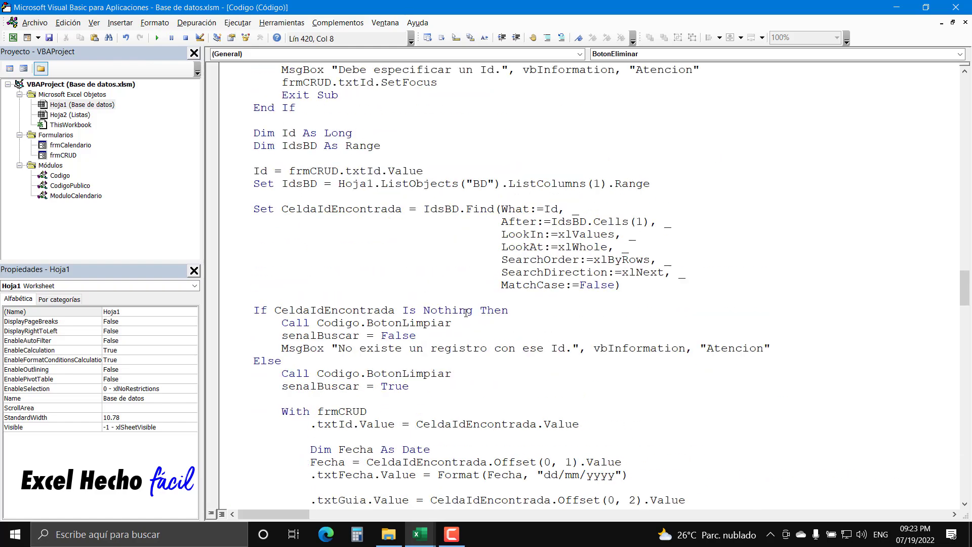
drag(961, 145, 962, 93)
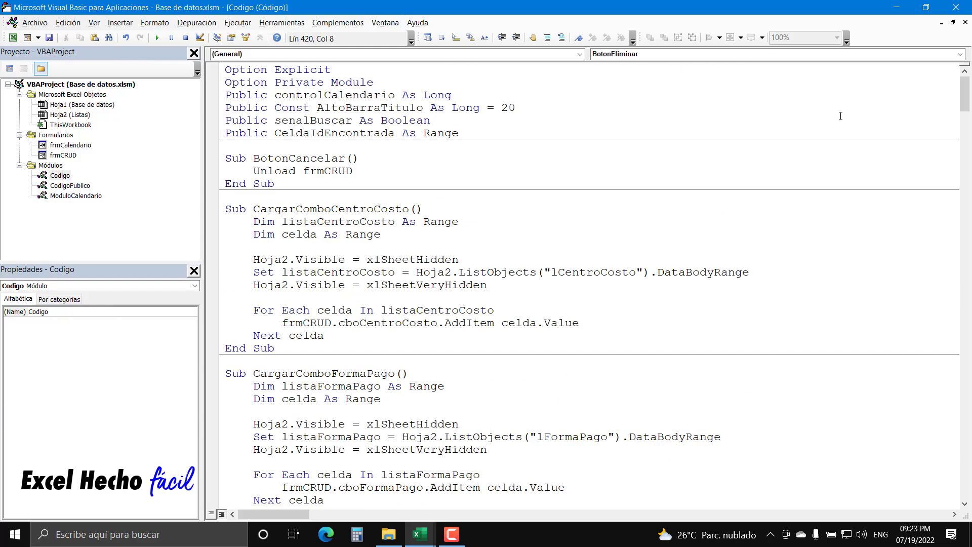
double_click(64, 155)
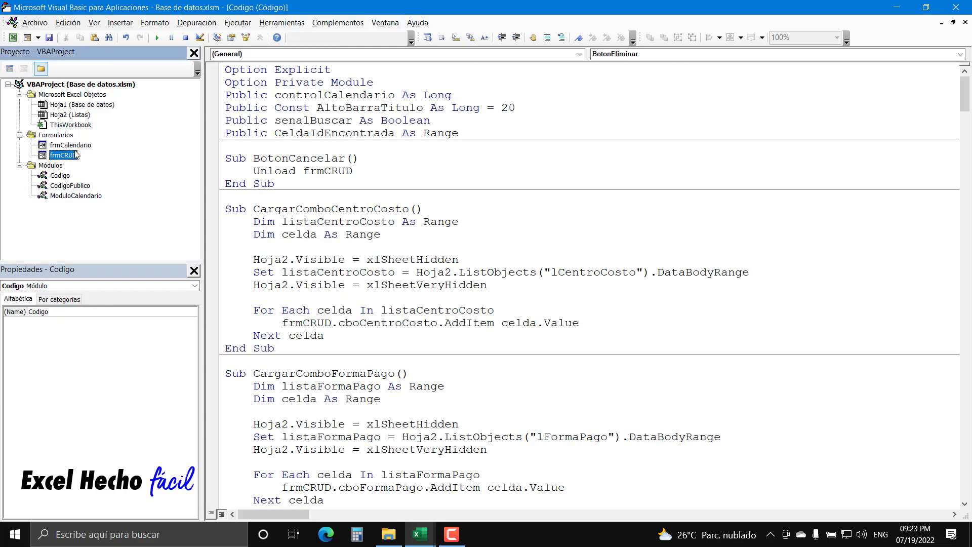
double_click(59, 177)
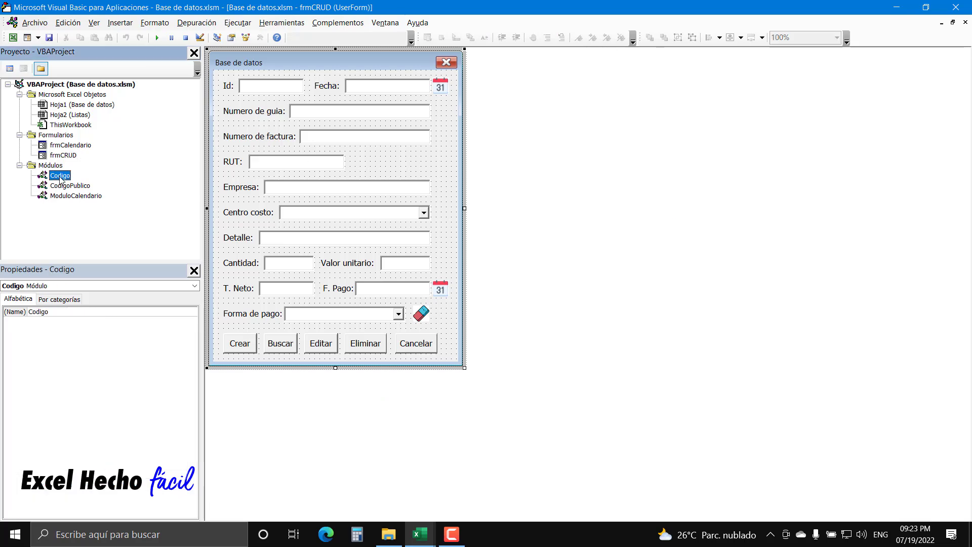
double_click(65, 196)
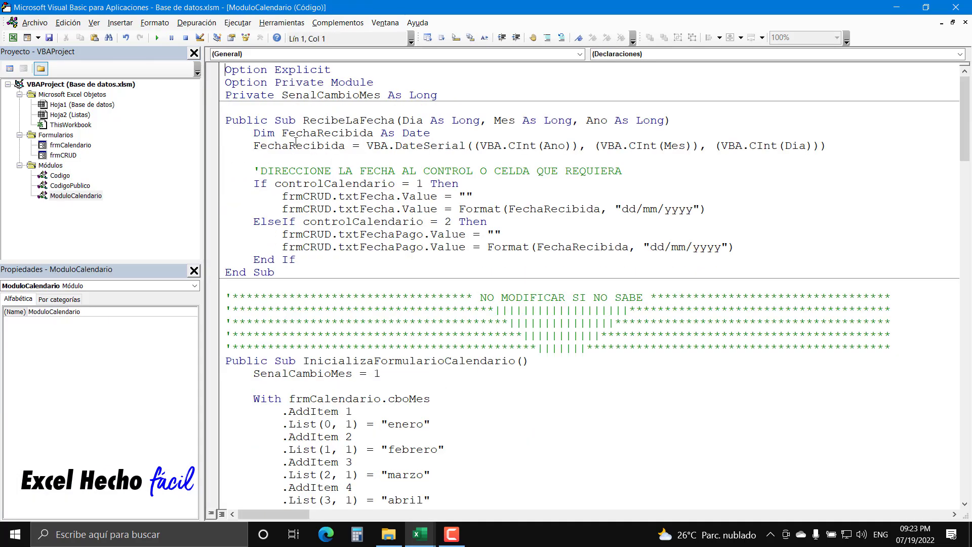
double_click(70, 147)
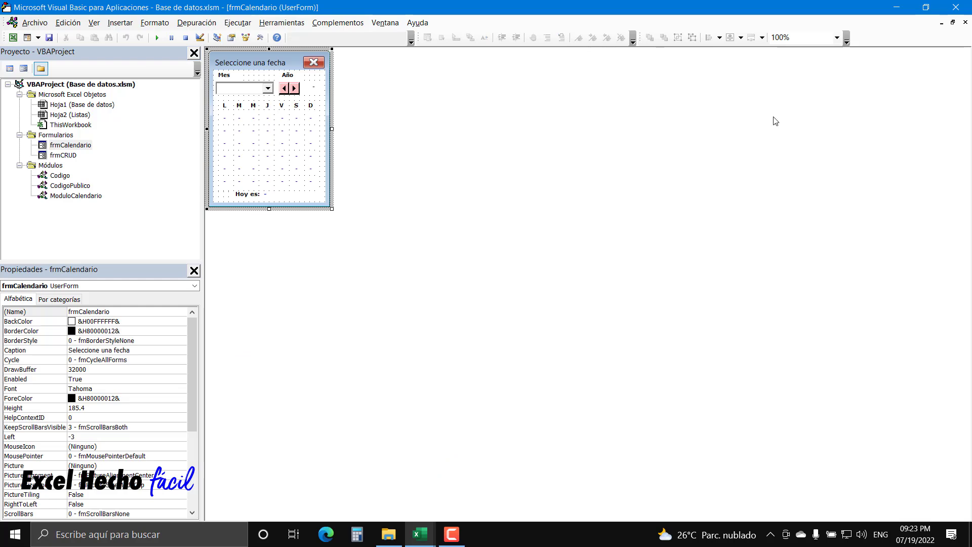
click(965, 22)
Step: Return to the sheet, launch the Base de datos form and move it aside to reveal the table
click(956, 8)
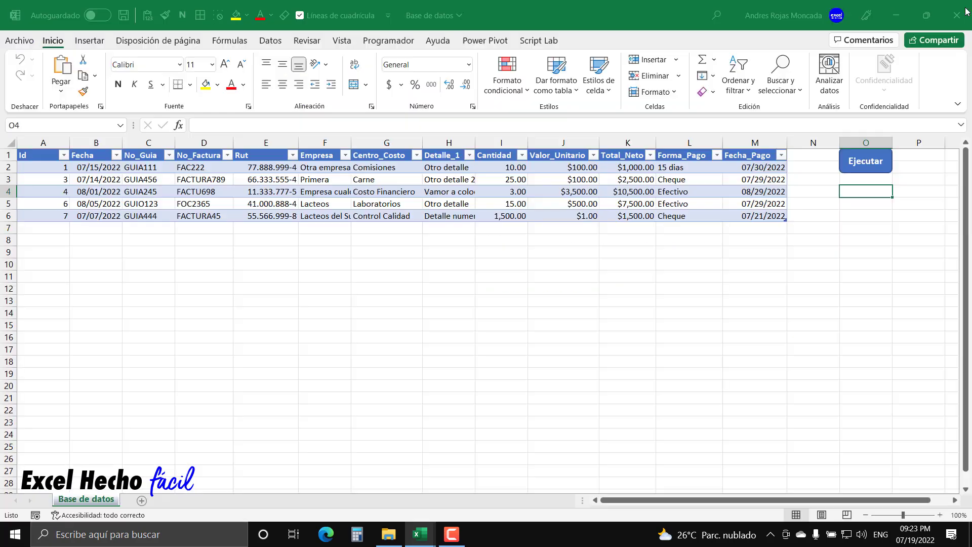
click(859, 169)
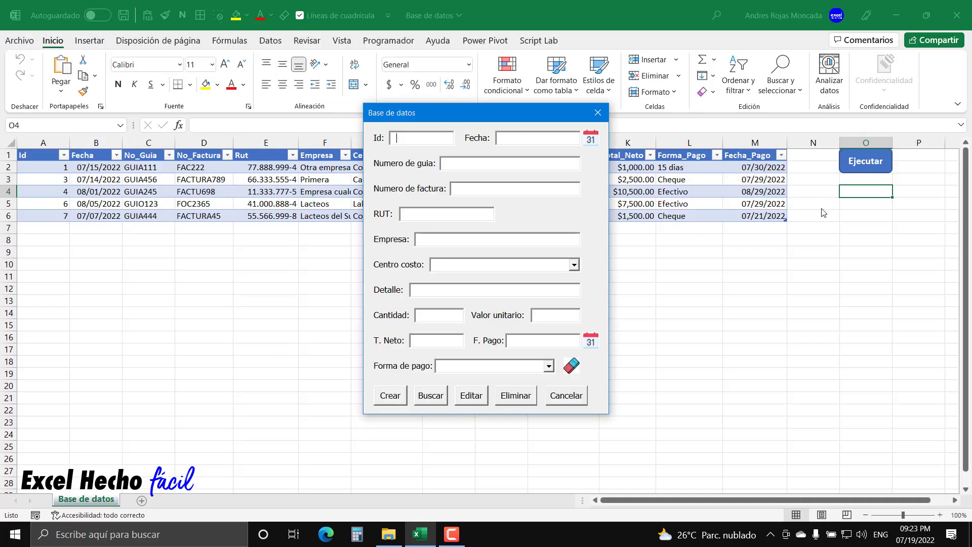
drag(567, 145, 719, 182)
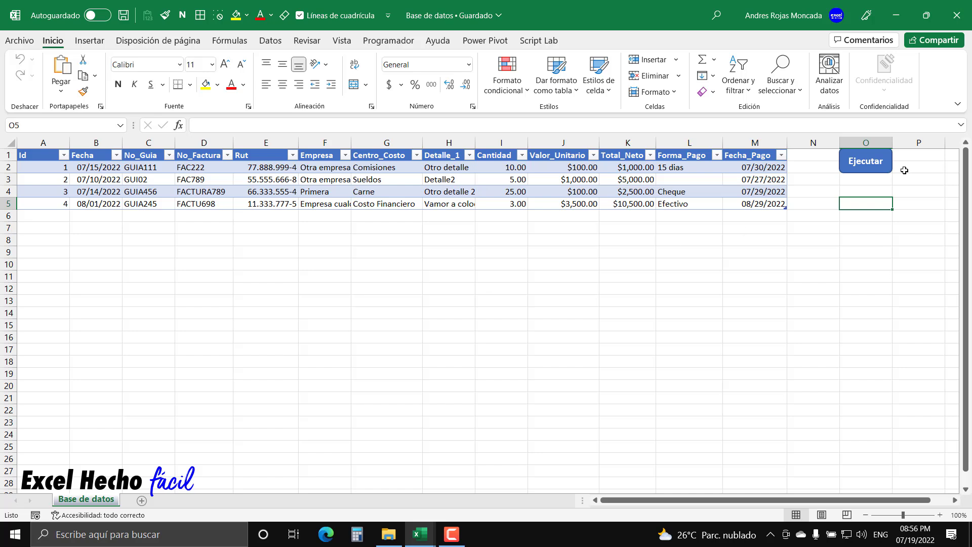
click(872, 170)
drag(470, 134, 582, 191)
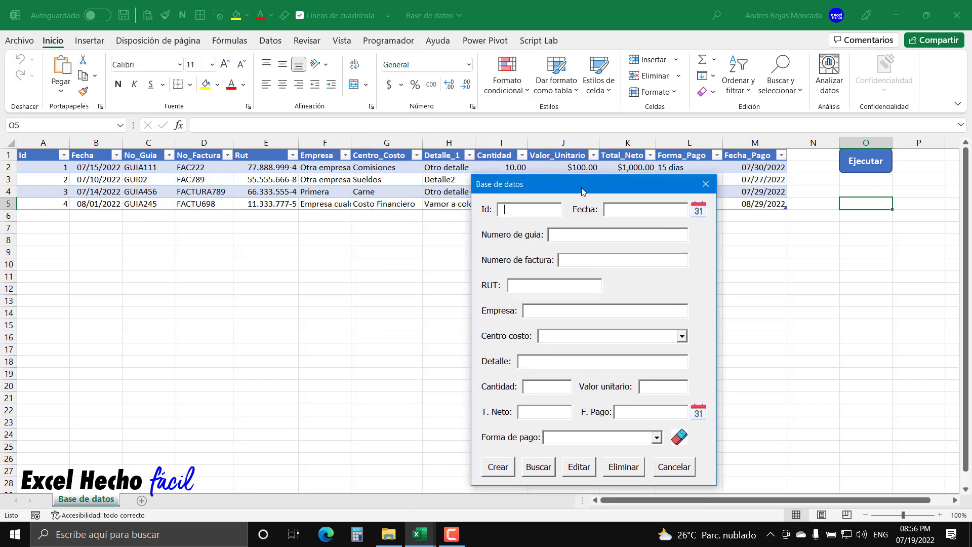
click(620, 473)
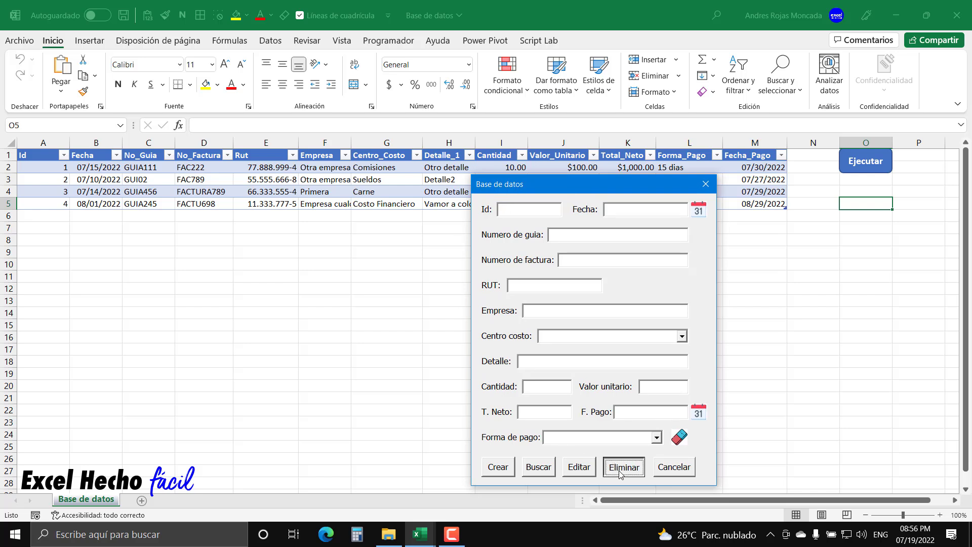
click(552, 466)
click(532, 317)
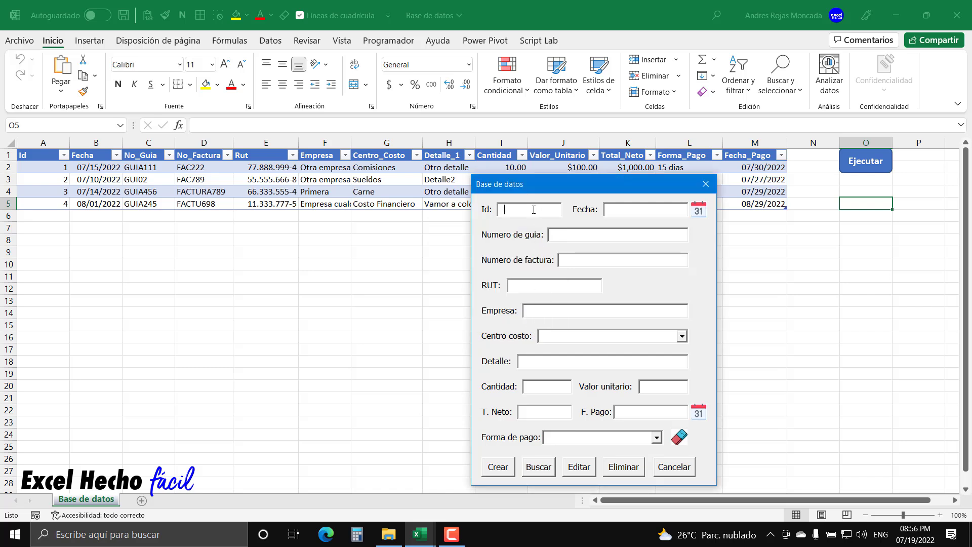
text(4)
click(542, 473)
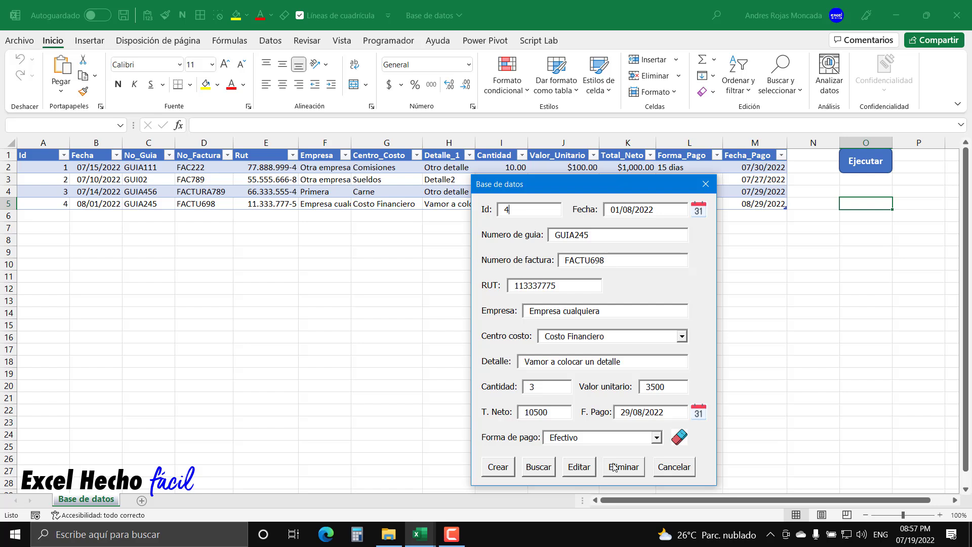
click(711, 189)
drag(36, 167, 743, 171)
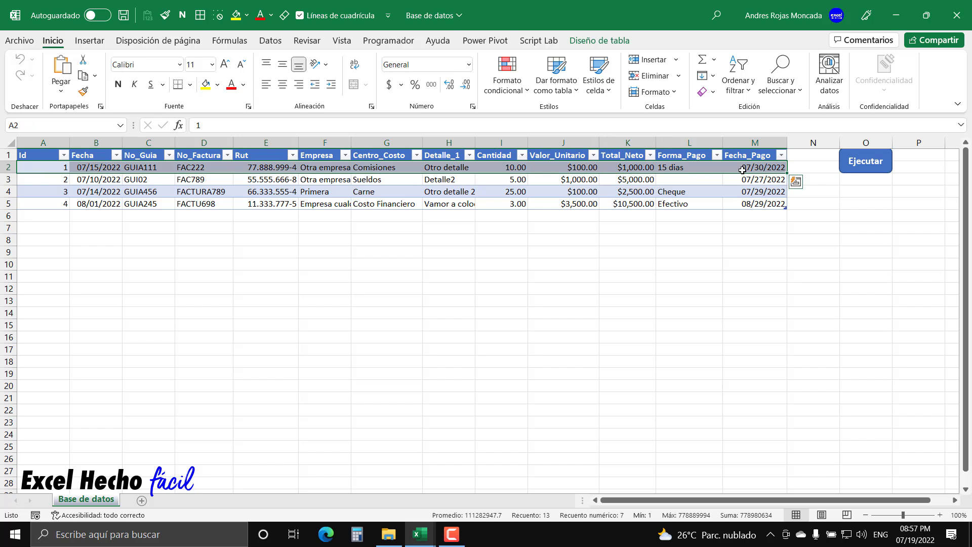
click(753, 142)
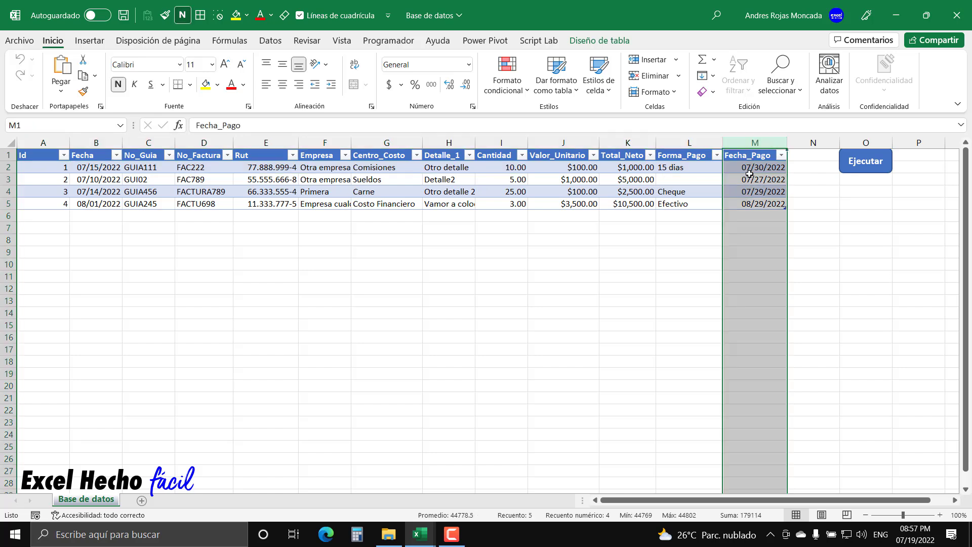
drag(750, 170, 59, 170)
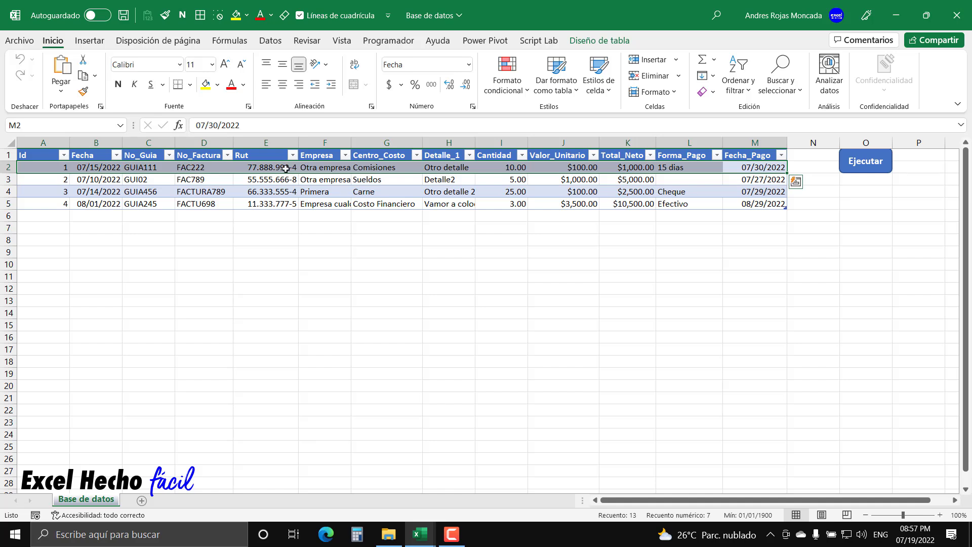
click(890, 165)
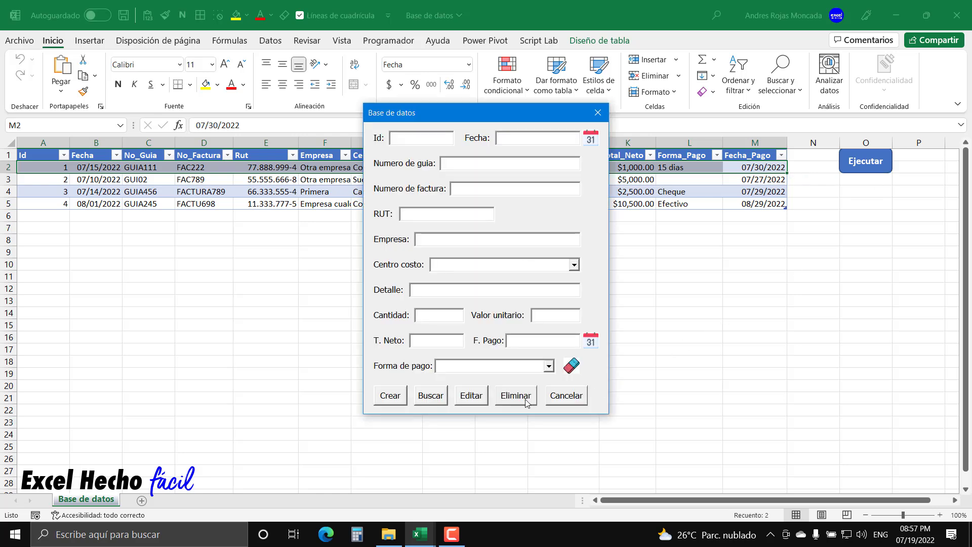
click(598, 112)
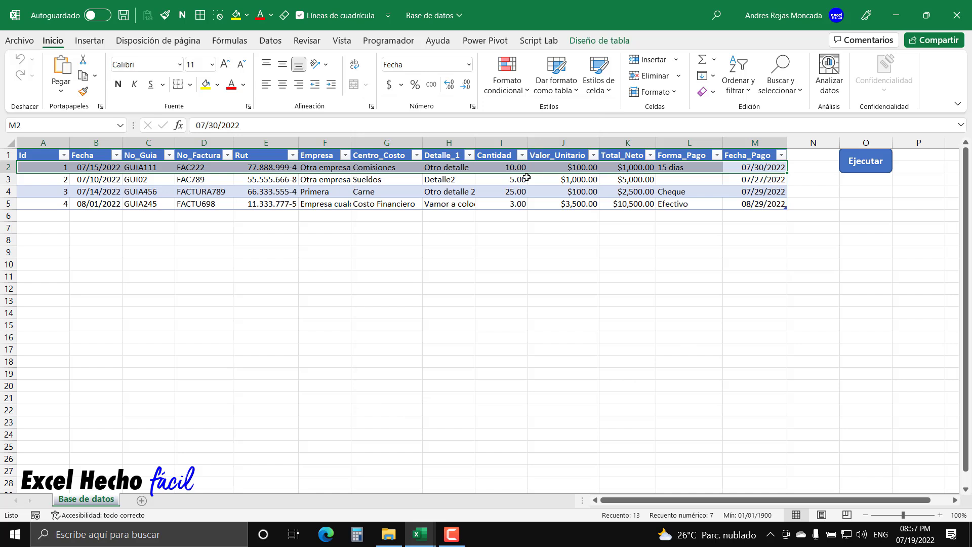
drag(735, 167, 106, 169)
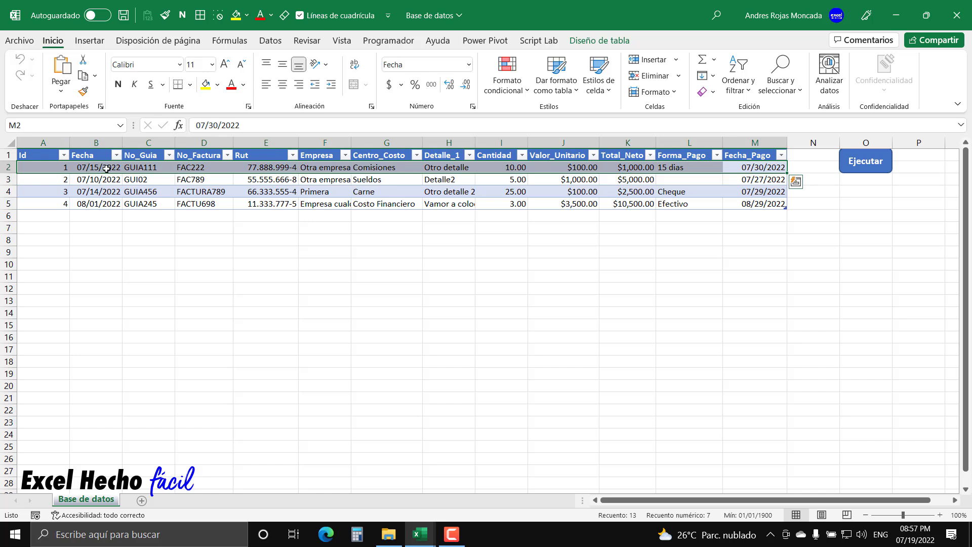
mouse_move(51, 167)
mouse_down()
mouse_move(645, 175)
mouse_move(786, 208)
mouse_up()
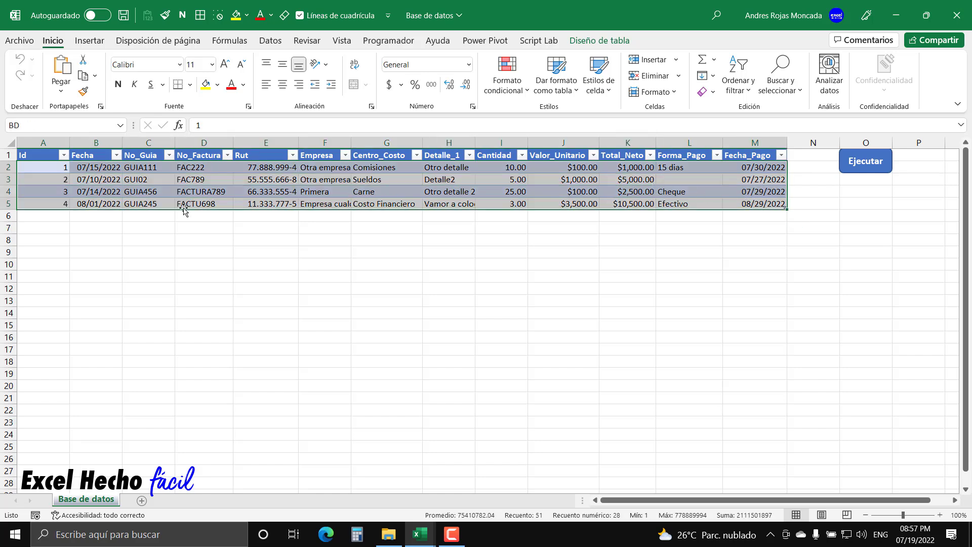
click(158, 193)
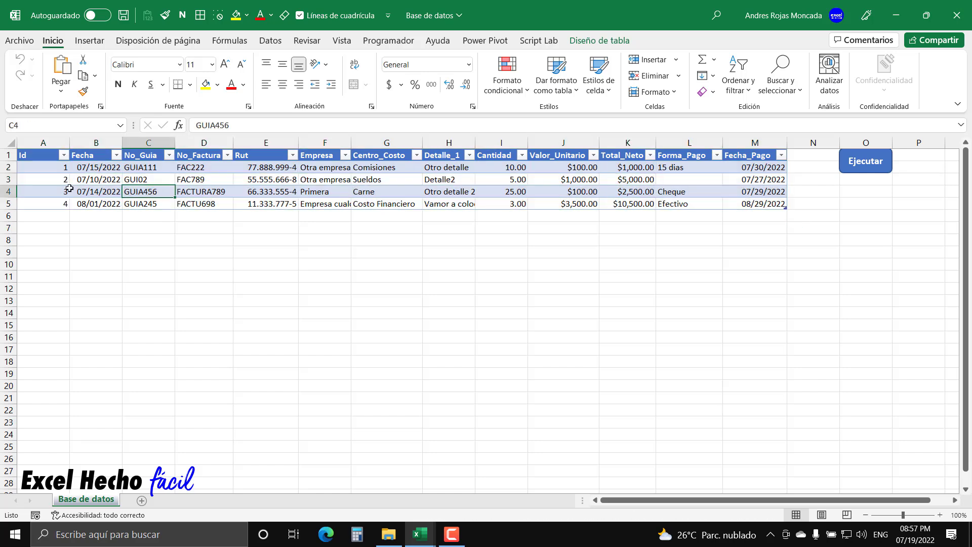
click(48, 192)
right_click(48, 191)
mouse_move(122, 284)
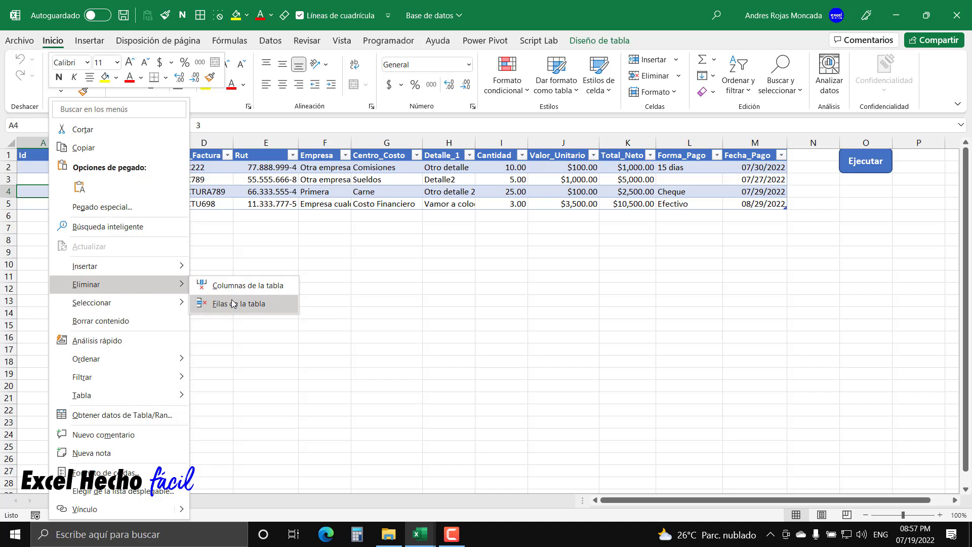
key(Escape)
key(Escape)
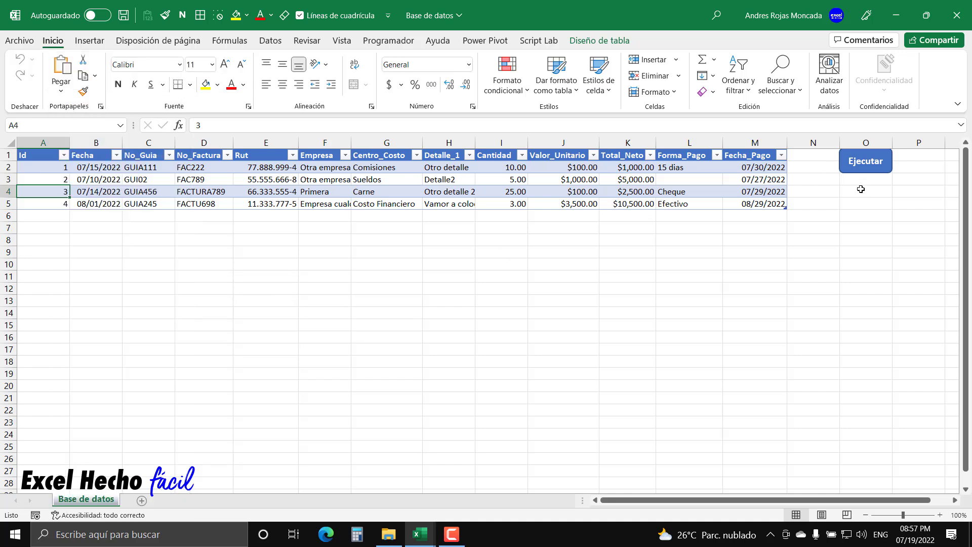
click(861, 190)
Step: In the Codigo module, write Sub BotonEliminar containing MsgBox "Hola mundo."
key(alt+F11)
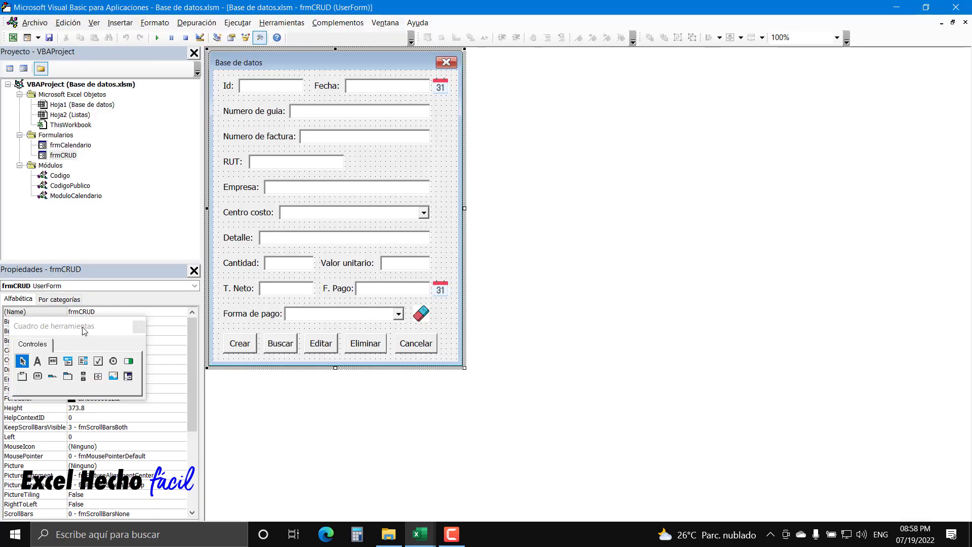
drag(85, 331, 668, 221)
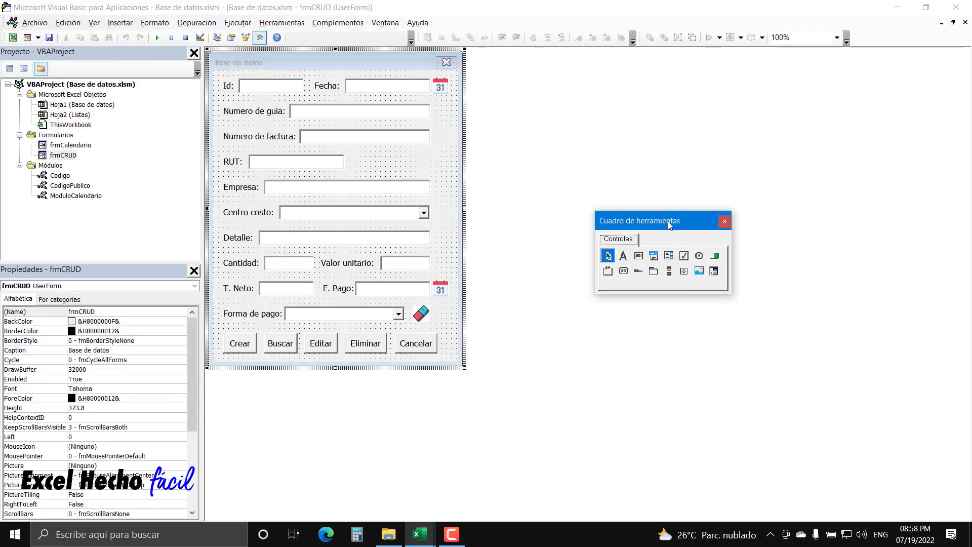
double_click(60, 176)
click(276, 424)
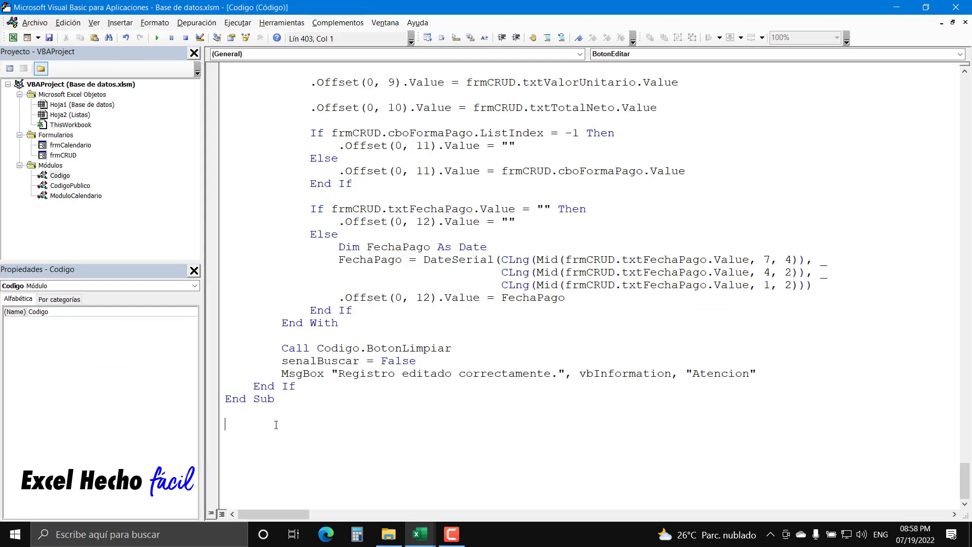
text(sub )
text(Boton)
text(Eliminar()
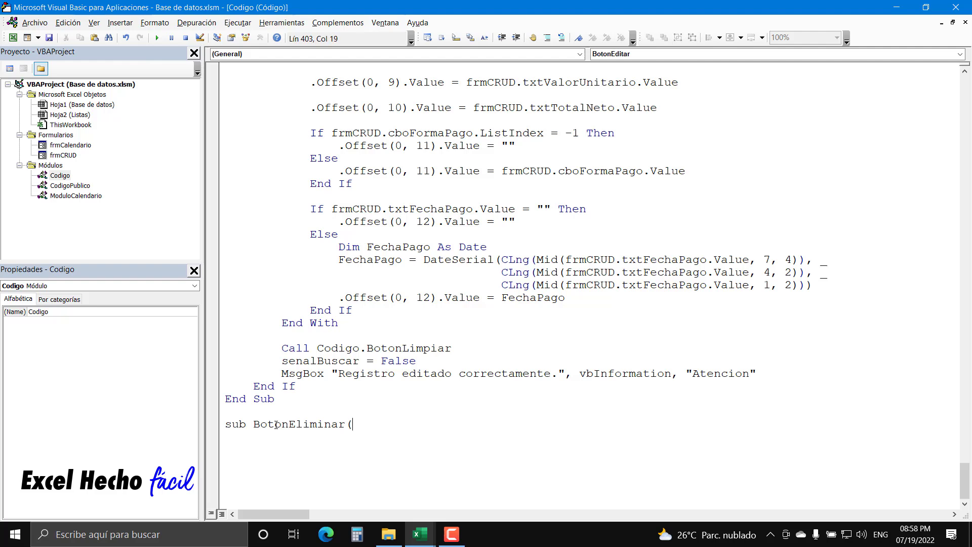
key(Return)
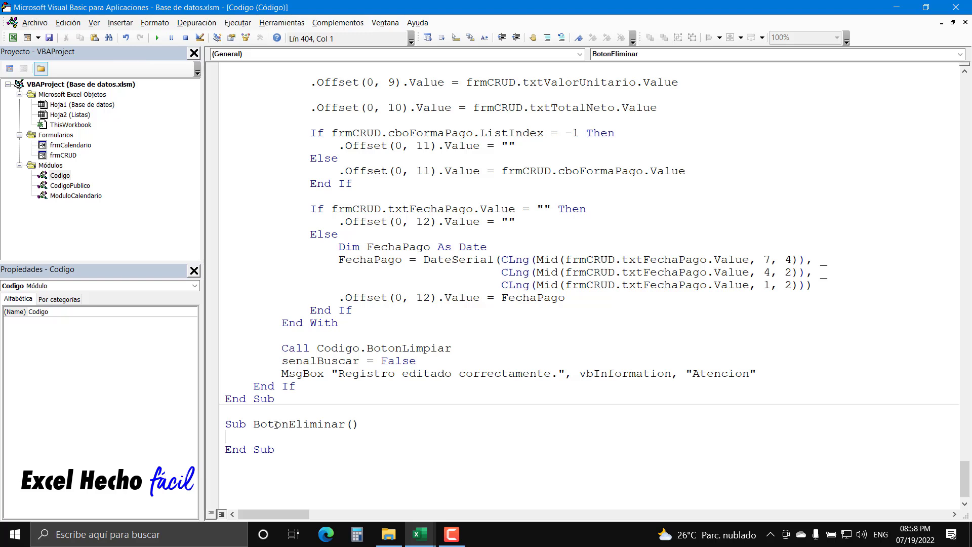
text(msgbox)
text("")
key(Left)
text(Ho)
text(la mind)
key(BackSpace)
key(BackSpace)
key(BackSpace)
text(undo.)
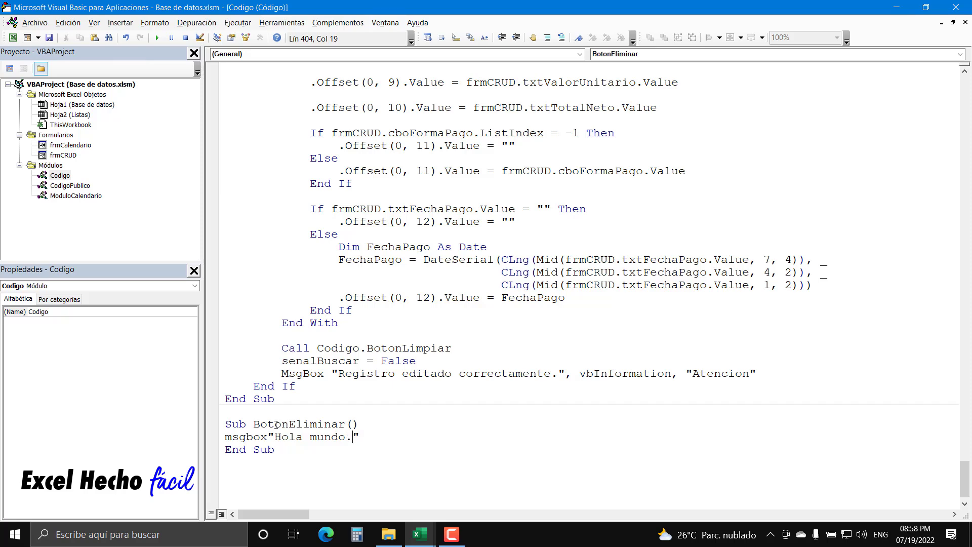
key(Up)
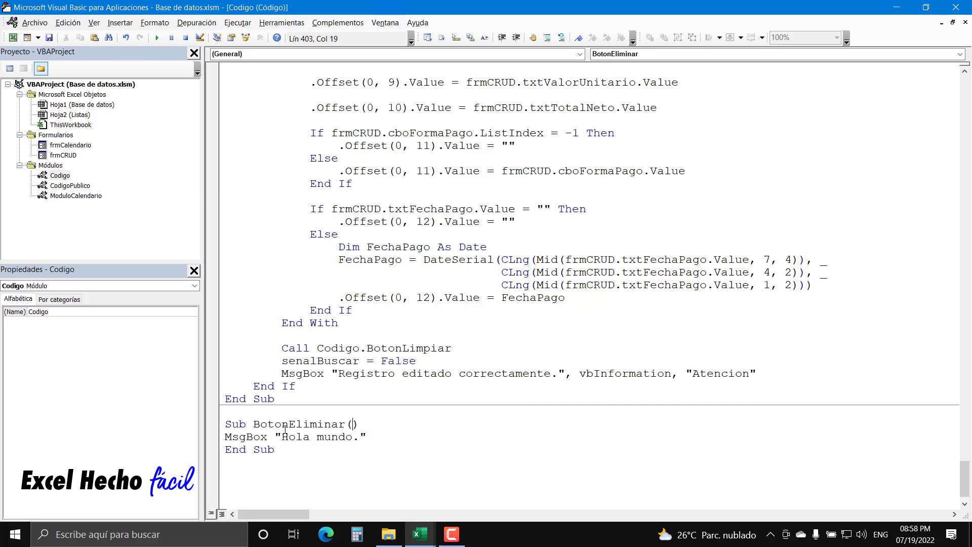
Step: Make frmCRUD's cmdEliminar_Click call Codigo.BotonEliminar
double_click(64, 156)
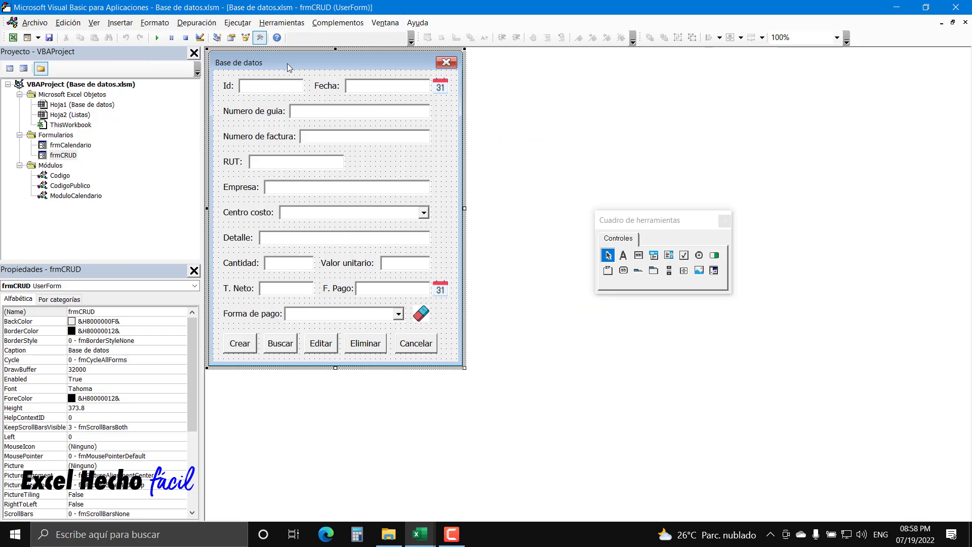
double_click(356, 344)
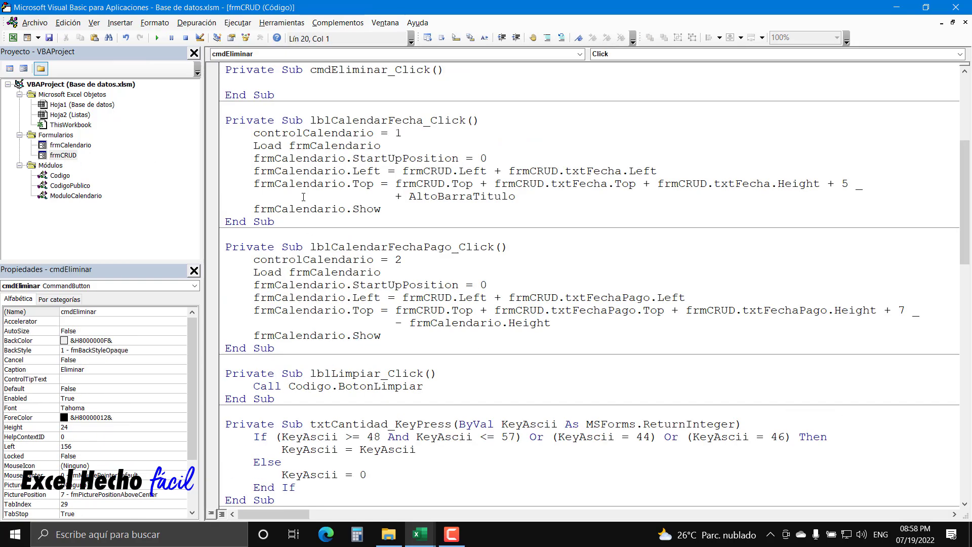
scroll(304, 197, up, 6)
mouse_move(395, 298)
mouse_down()
mouse_move(441, 297)
mouse_move(315, 294)
mouse_up()
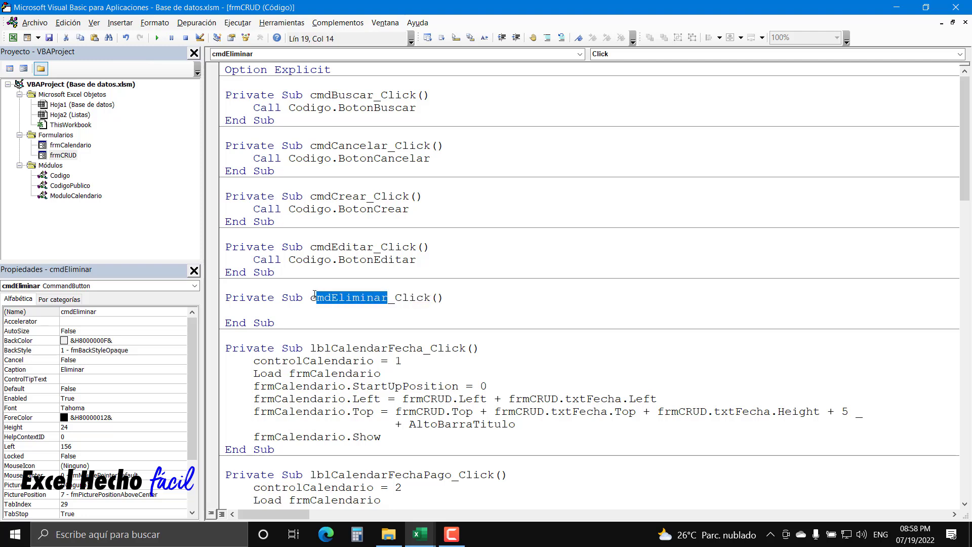
click(299, 310)
text(codi)
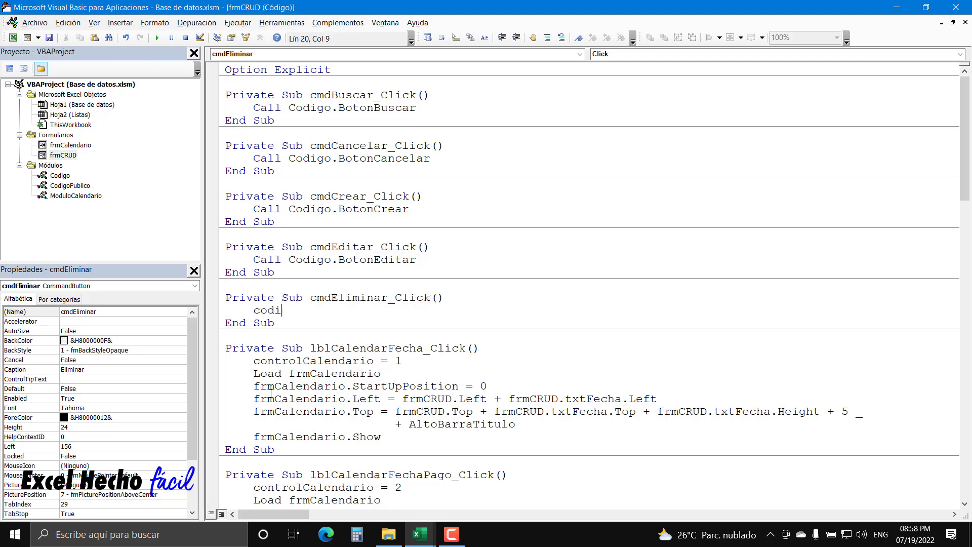
text(go.bo)
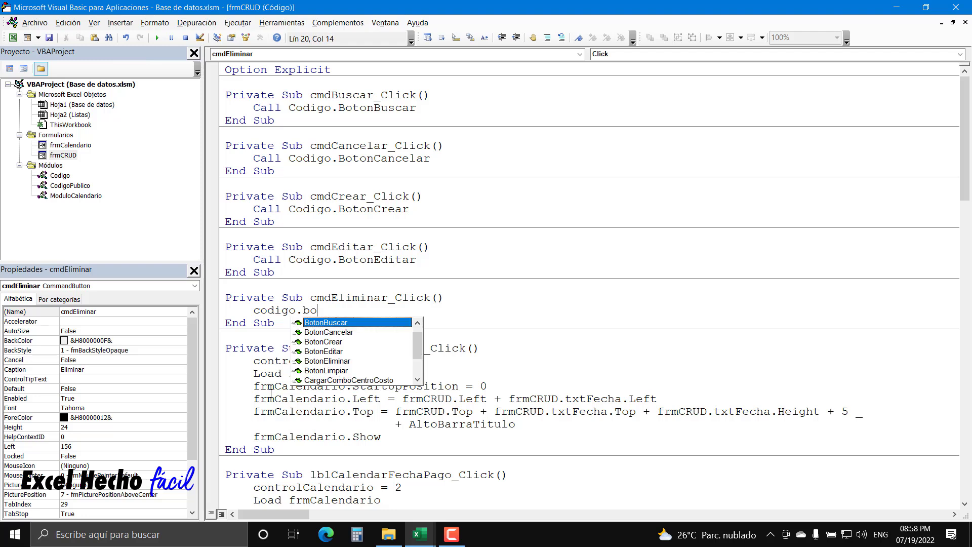
key(Down)
key(Down)
key(Down)
key(Down)
key(Tab)
key(Down)
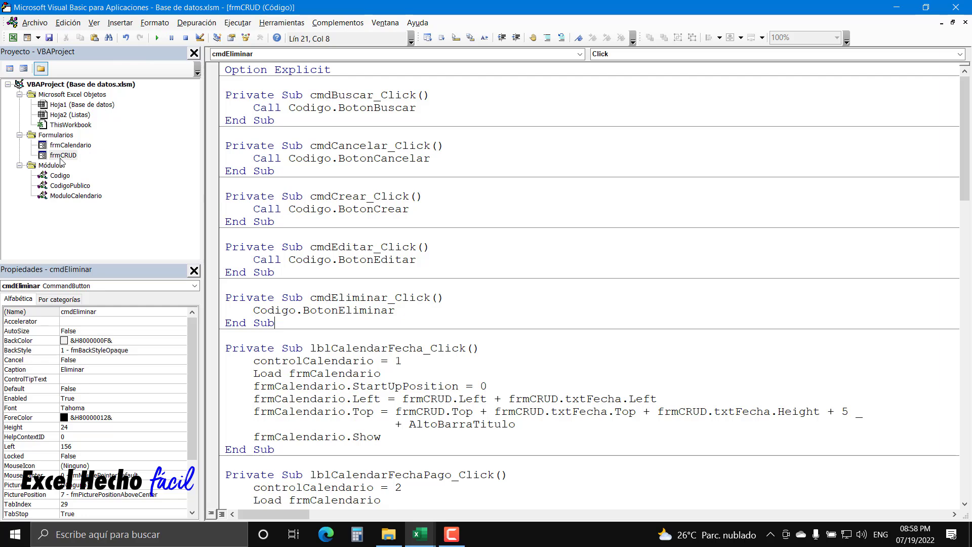
Step: Run the form in Excel, confirm Eliminar shows 'Hola mundo.', close it and return to VBA
mouse_move(417, 533)
click(377, 503)
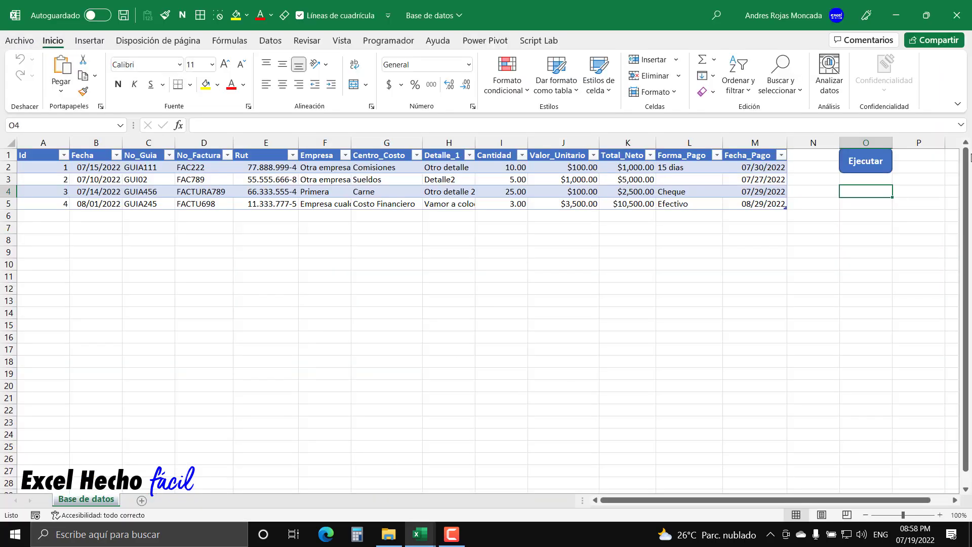
click(881, 166)
click(510, 397)
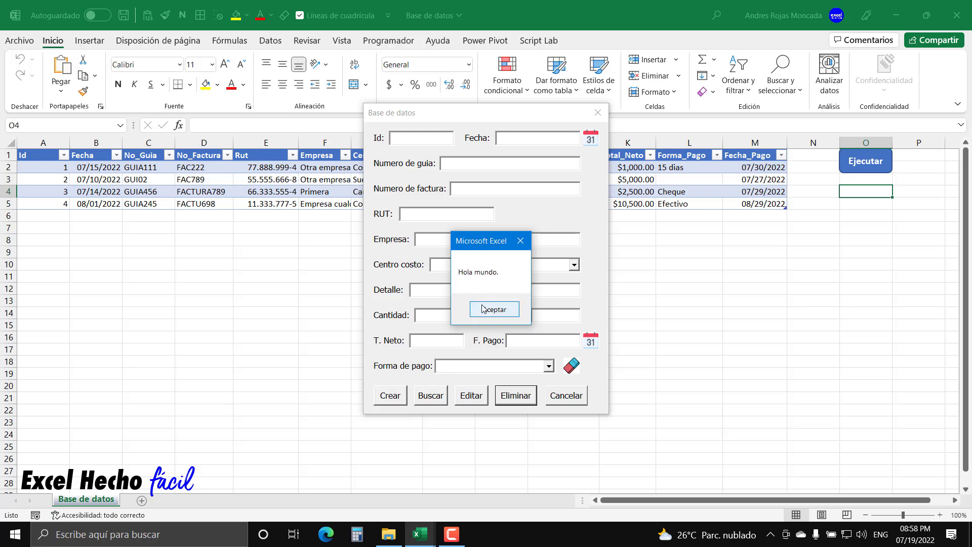
click(482, 309)
click(598, 112)
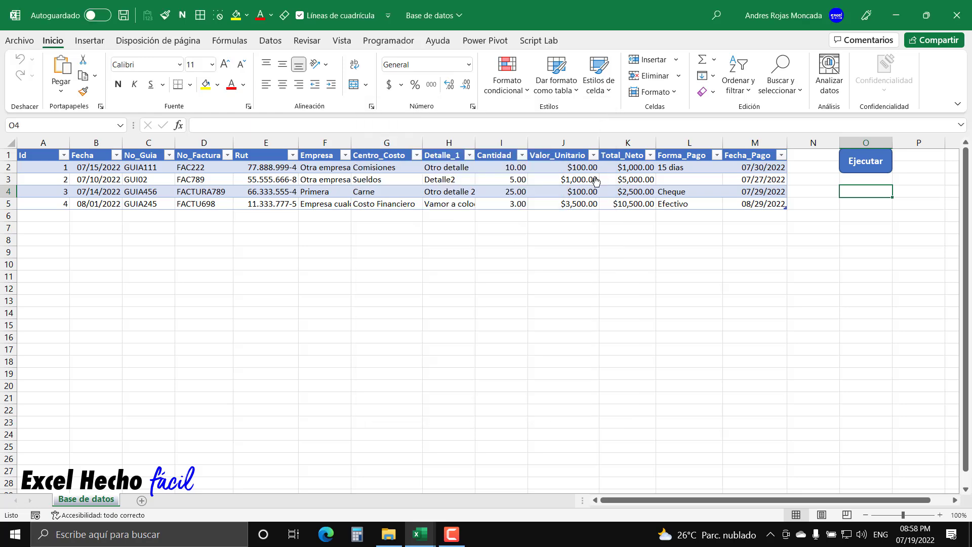
key(alt+F11)
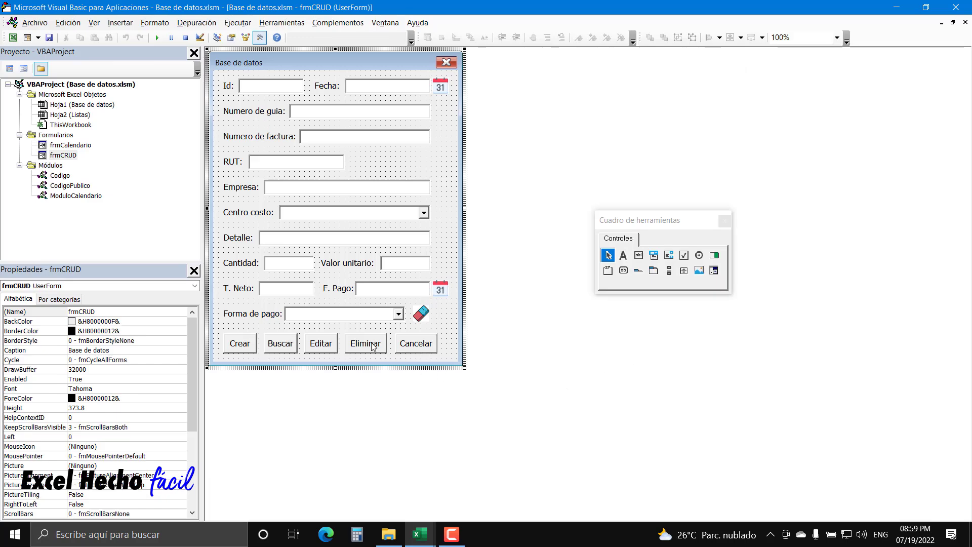
Step: Remove the Hola mundo. test line from BotonEliminar and prepare blank lines in procedure view
double_click(60, 175)
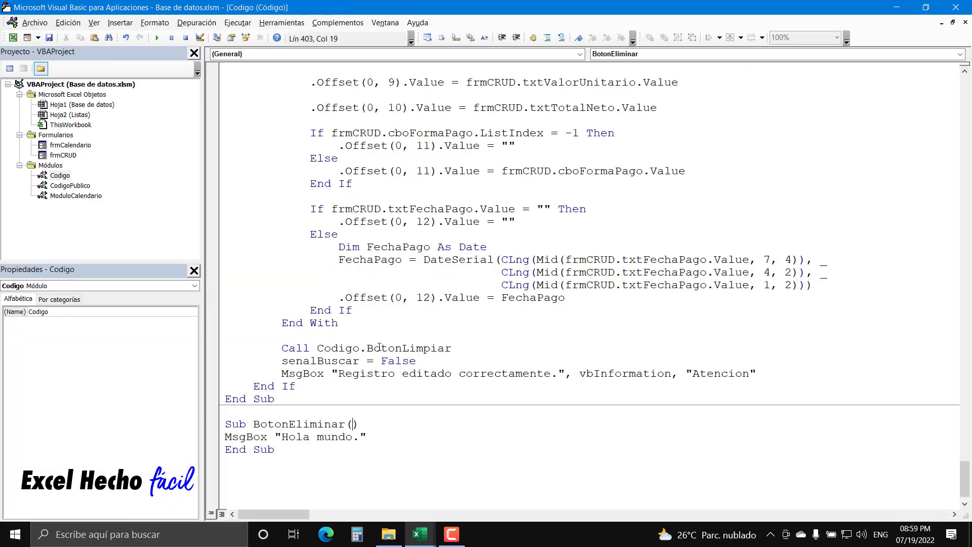
key(Down)
key(End)
key(shift+Home)
key(Delete)
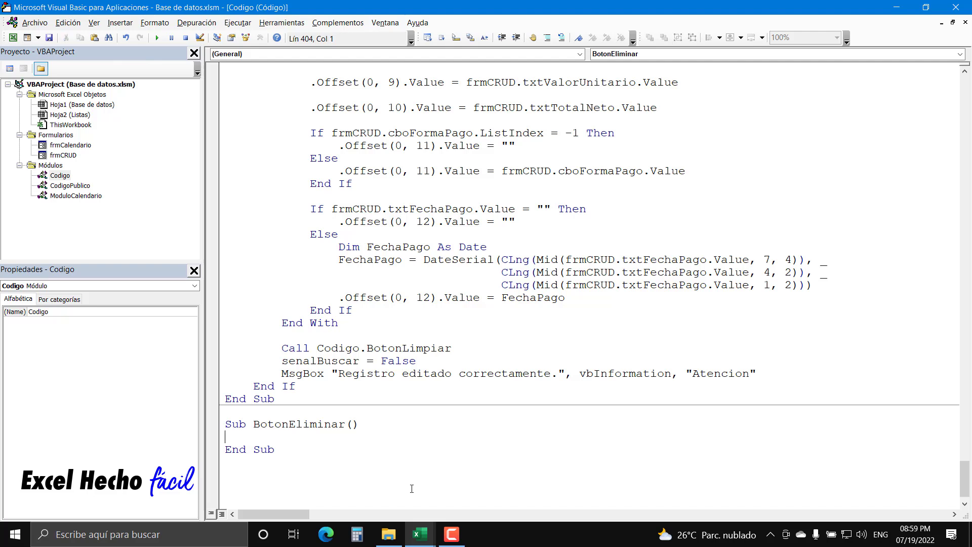
click(211, 513)
key(Tab)
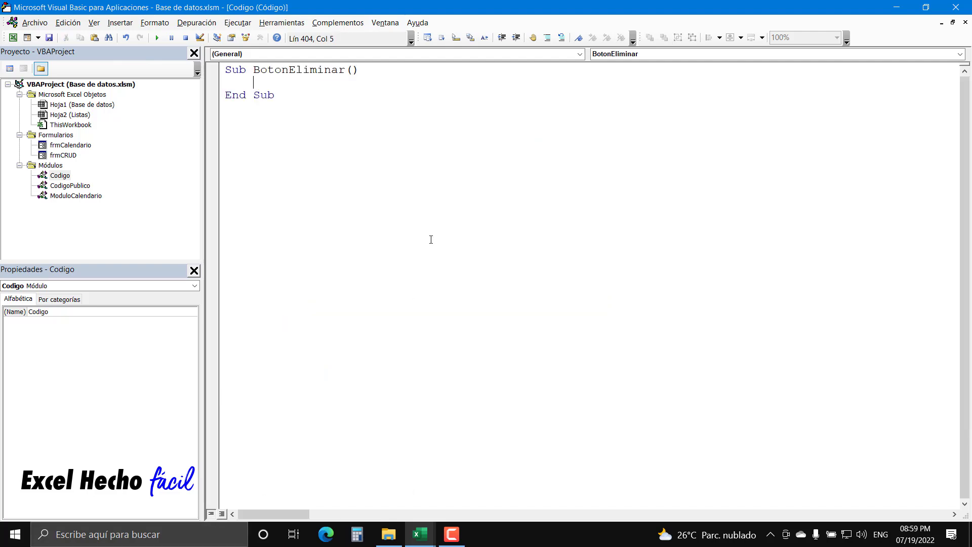
key(Return)
key(Return)
key(Return)
key(Return)
key(Return)
key(Return)
key(Return)
key(Return)
key(Return)
key(Return)
key(Return)
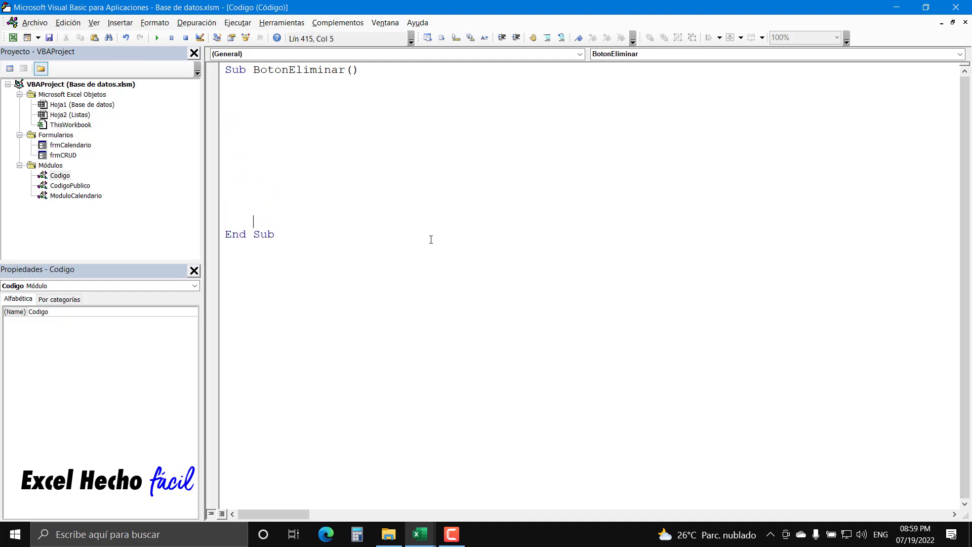
key(Return)
key(Return)
key(Return)
click(255, 81)
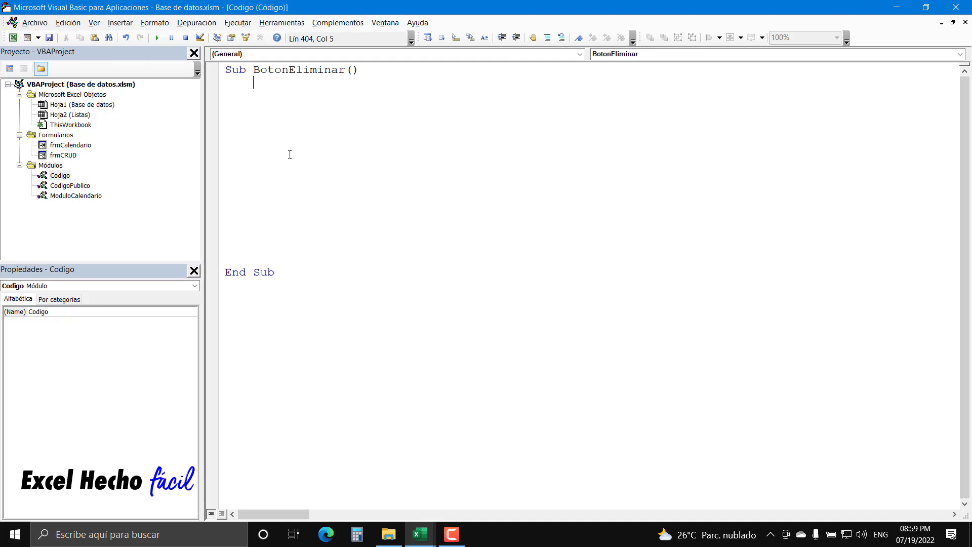
Step: Start an If senalBuscar = False Then block in BotonEliminar
text(if s)
text(enal)
text(buscar)
text(=f)
key(Tab)
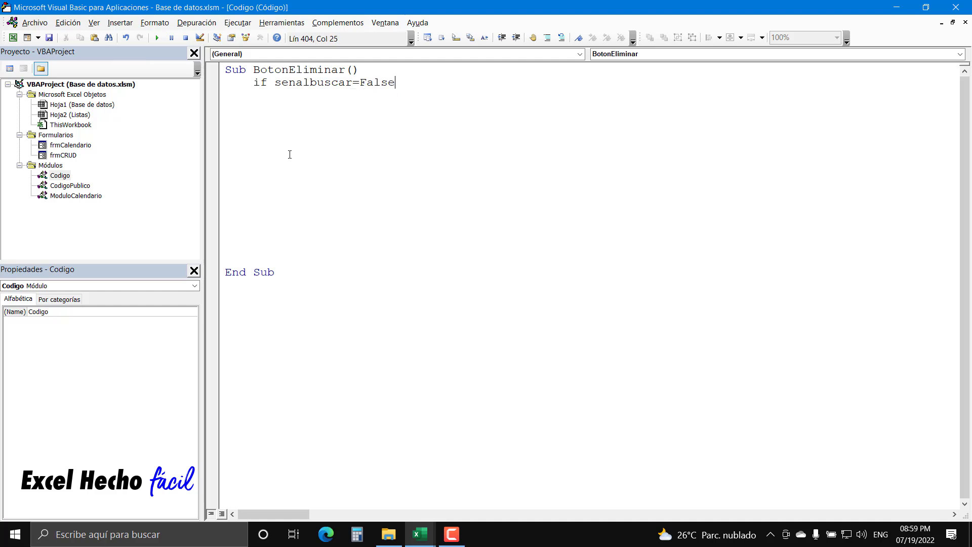
text( then)
key(Return)
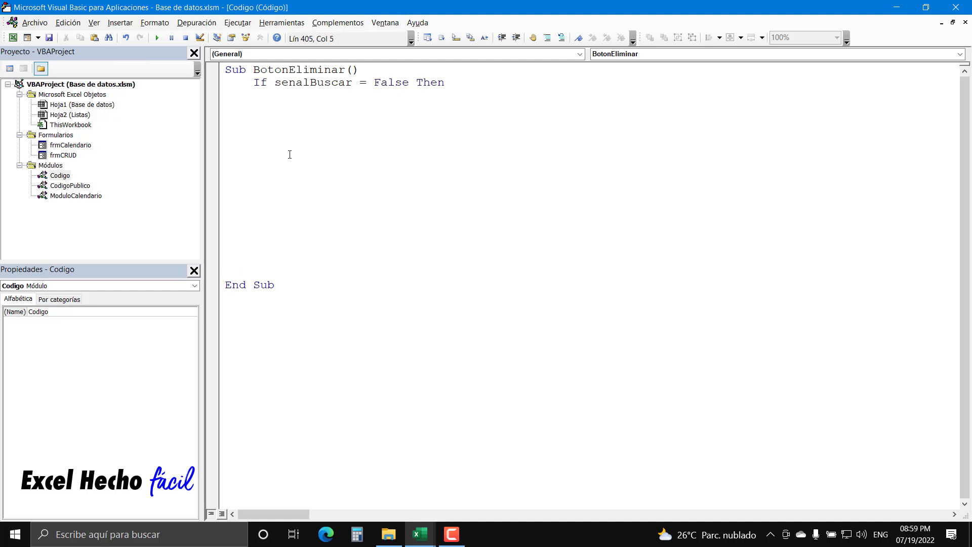
key(Tab)
Step: Add a MsgBox with vbInformation and title "Atencion", followed by Exit Sub
text(m)
text(sgbox "")
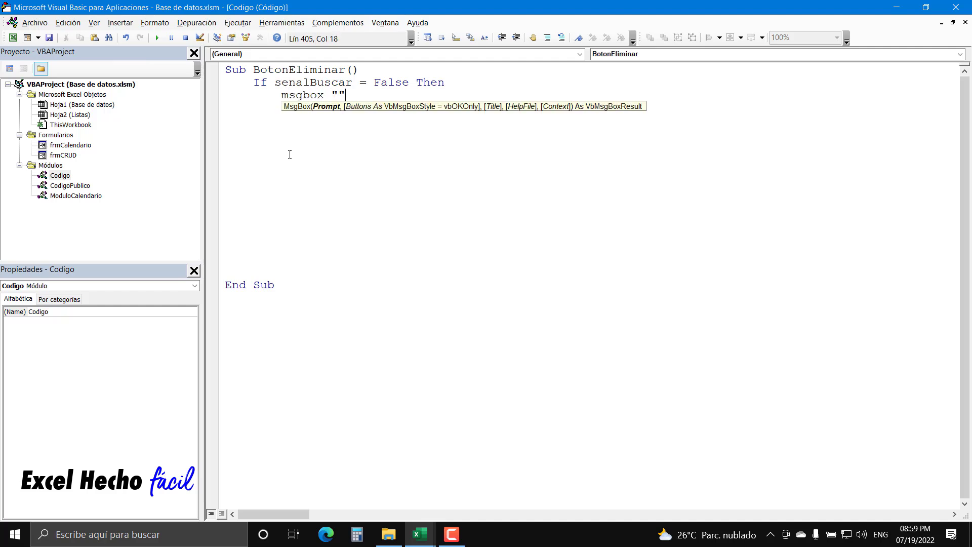
key(Return)
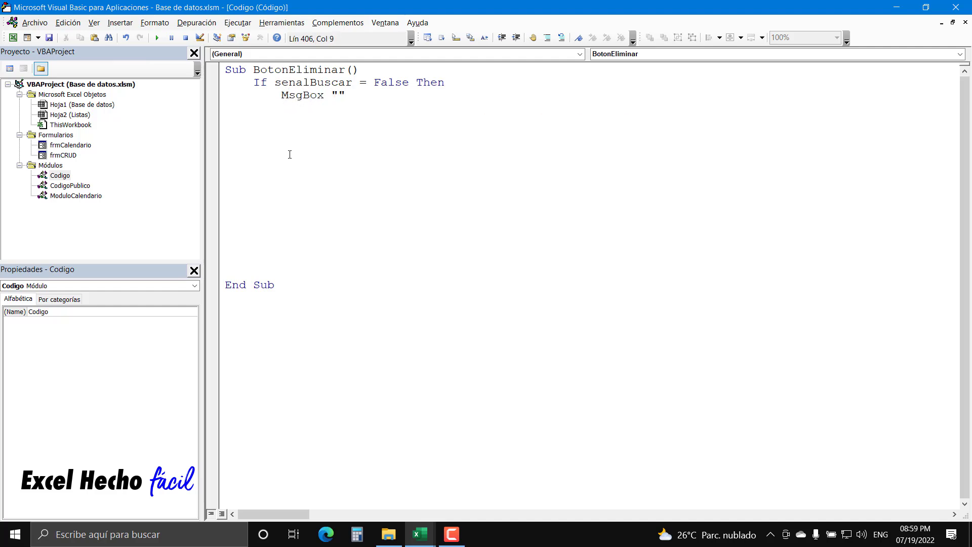
key(Up)
key(End)
text(,)
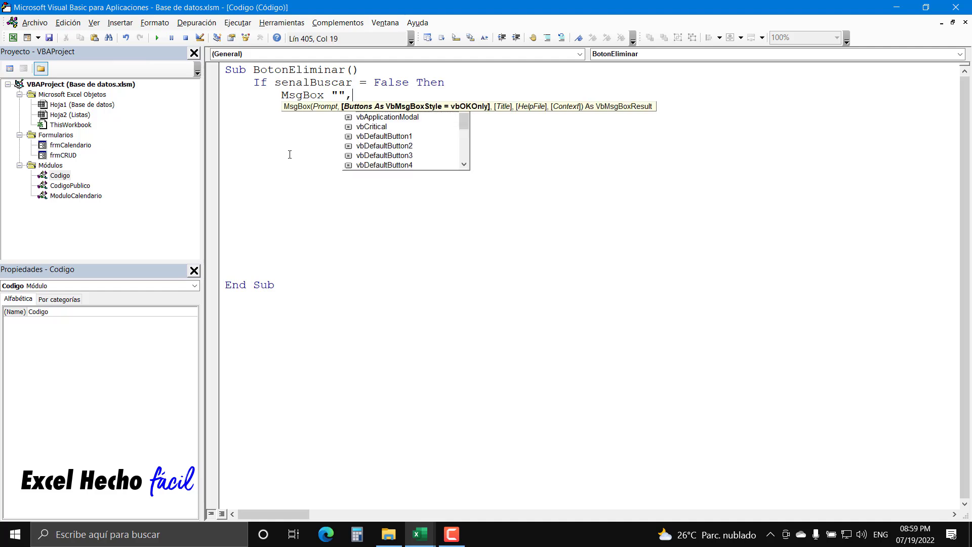
text(vbIn)
key(Tab)
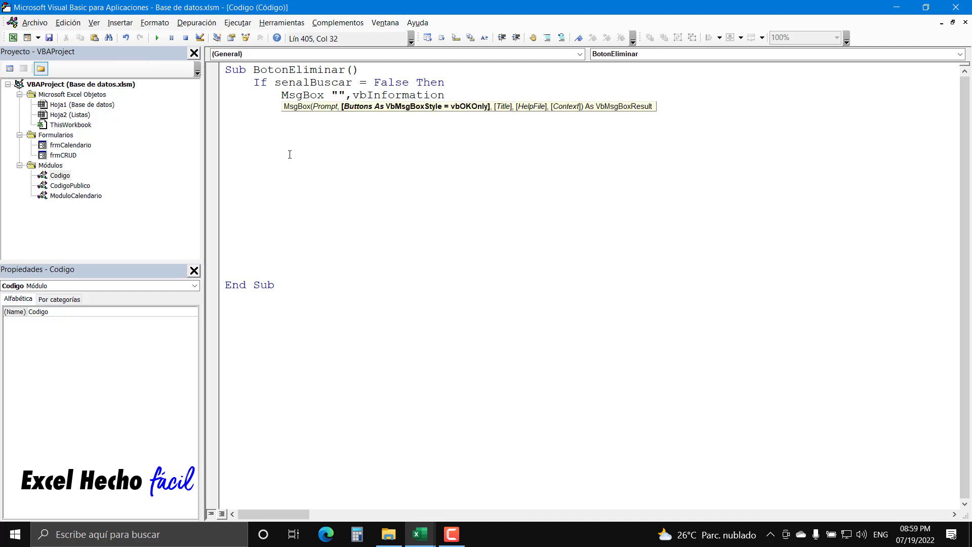
text(,"")
text(A)
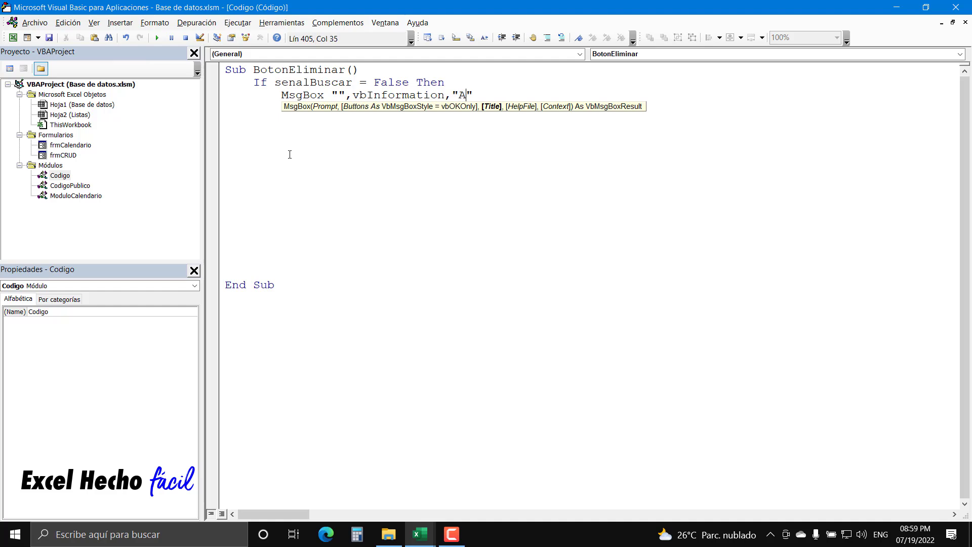
text(tencion)
key(Return)
text(e)
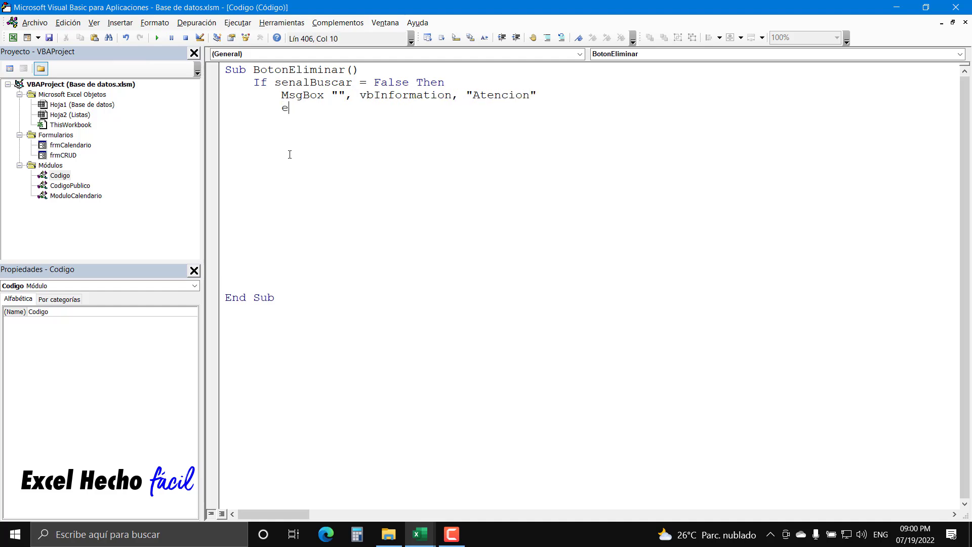
text(xit sub)
Step: Fill in the message text "Debe Buscar un registro para Eliminar"
key(Up)
text(Debe ", vb)
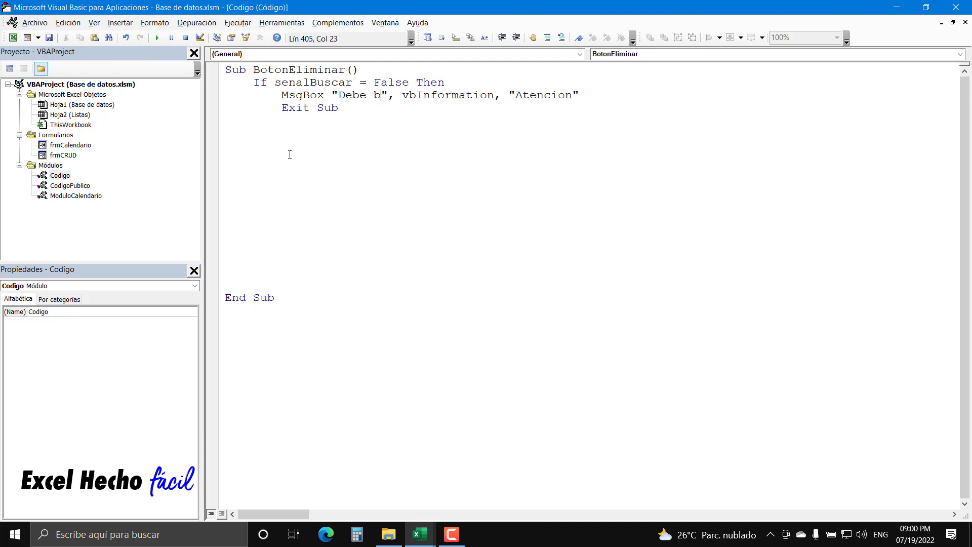
key(BackSpace)
text(Buscar u)
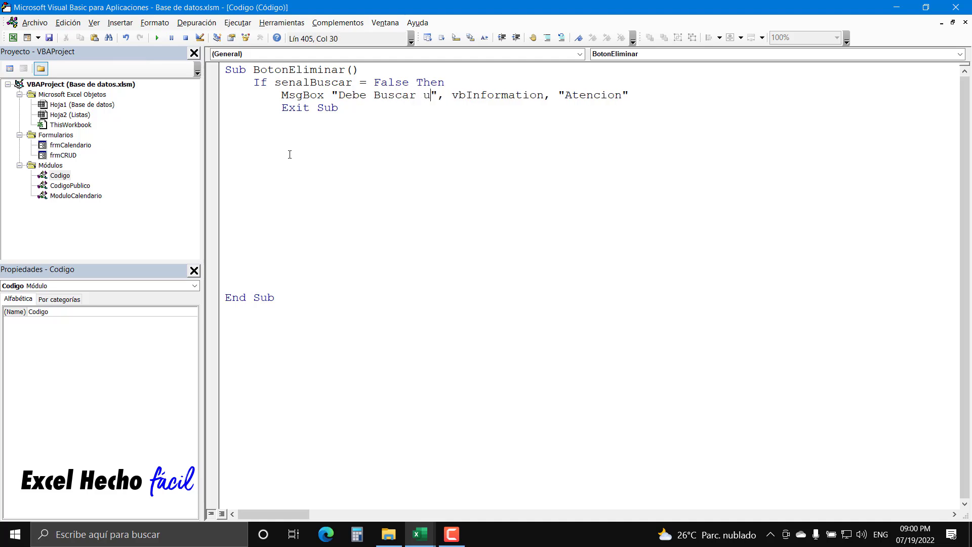
text(n registro par)
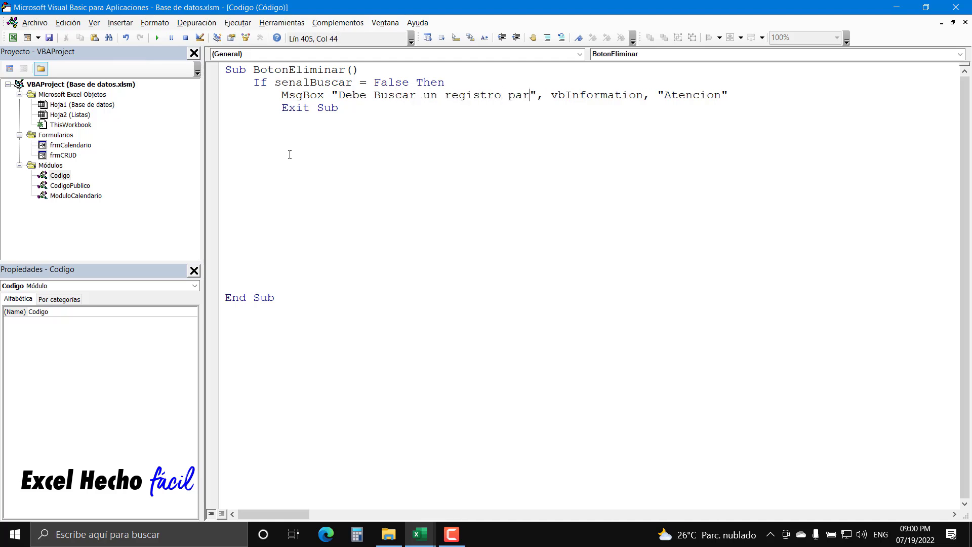
text(a Eliminar)
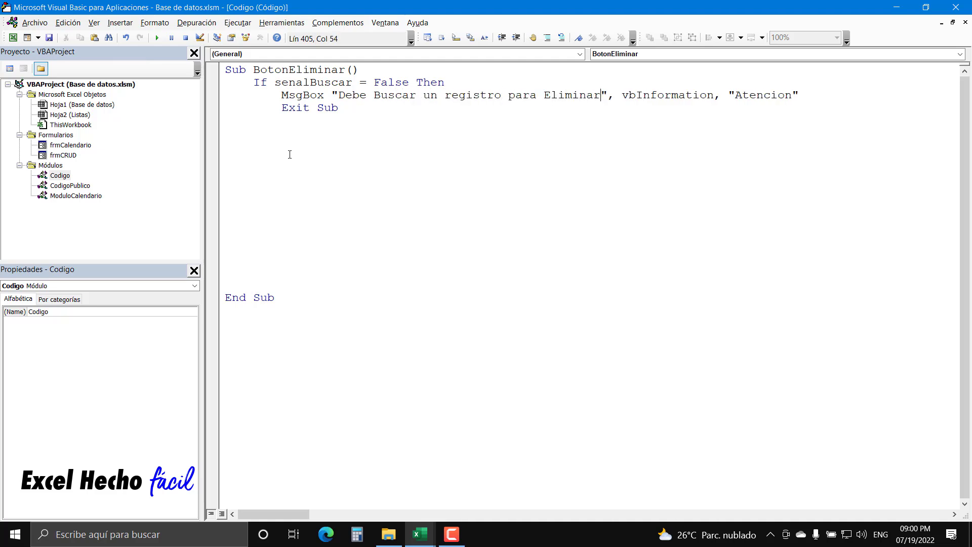
key(End)
key(Return)
Step: Insert Call Codigo.BotonLimpiar before Exit Sub in the warning branch
text(call )
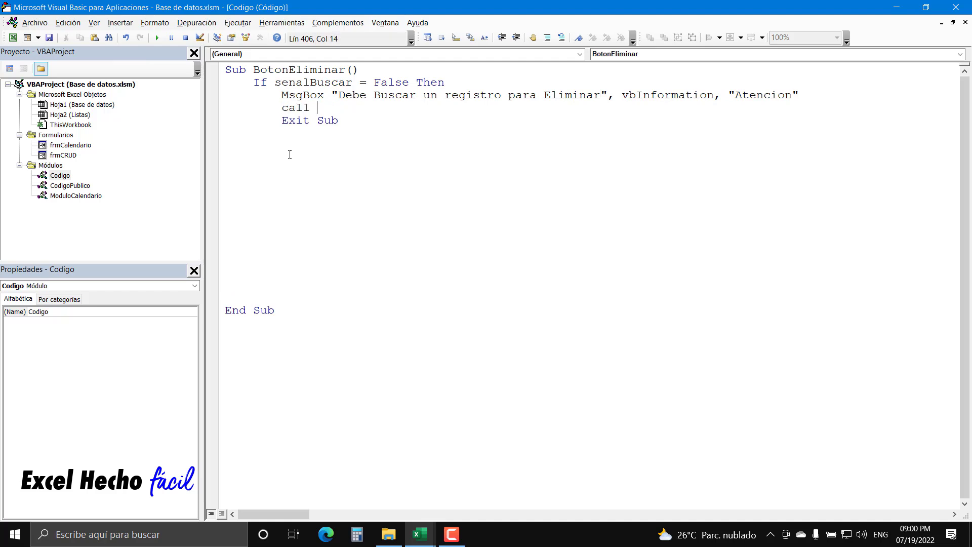
text(co)
text(digo.)
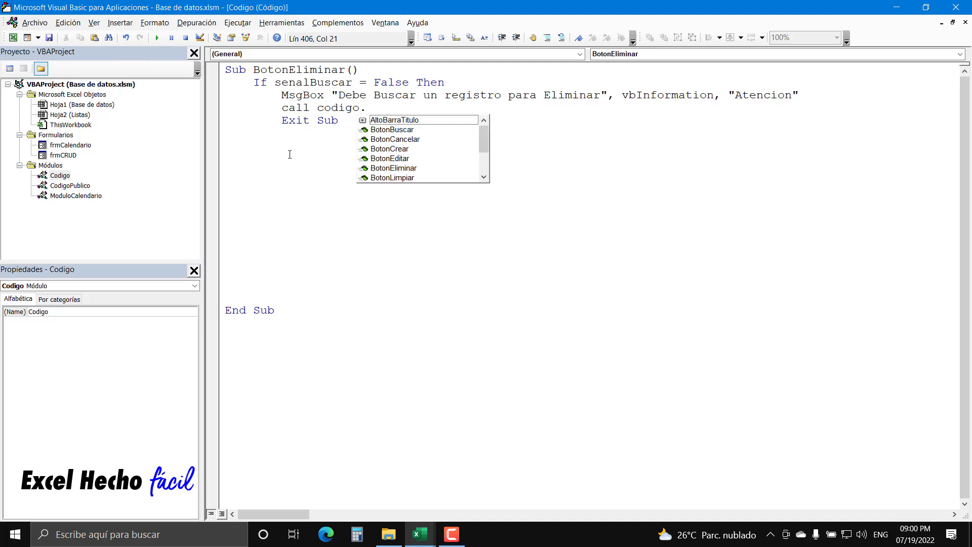
text(botonl)
key(Tab)
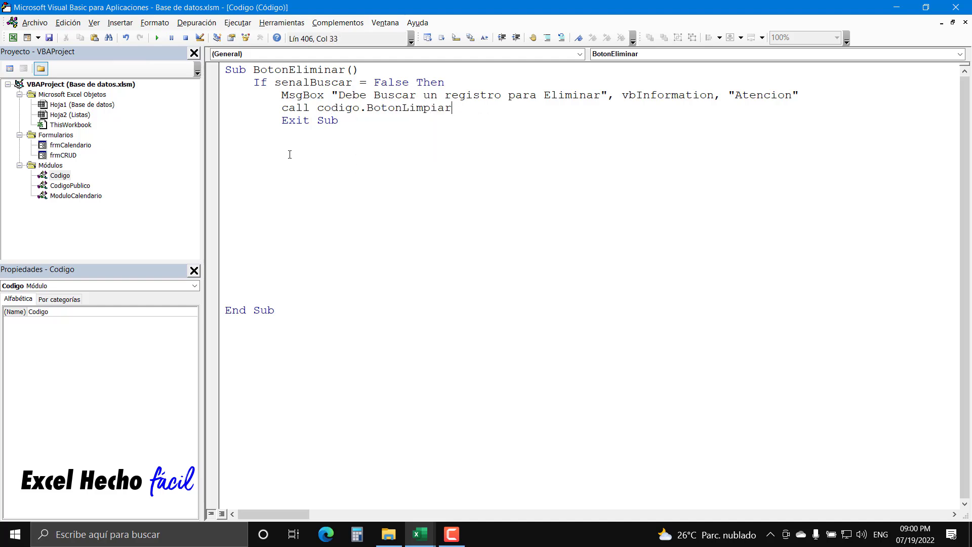
key(BackSpace)
key(BackSpace)
key(BackSpace)
key(BackSpace)
key(BackSpace)
key(BackSpace)
key(BackSpace)
key(BackSpace)
key(BackSpace)
key(BackSpace)
key(BackSpace)
key(BackSpace)
key(BackSpace)
text(.boto)
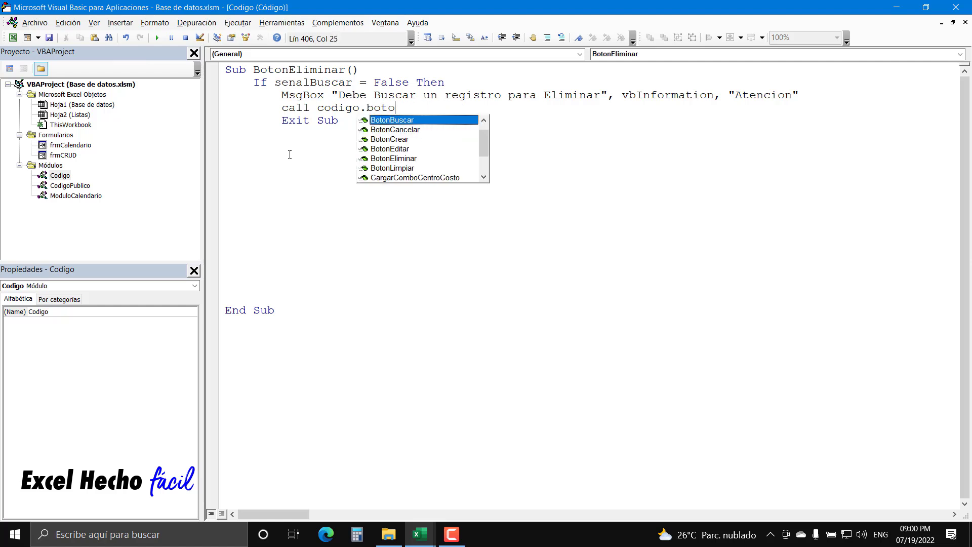
text(nli)
key(Tab)
key(Down)
key(Down)
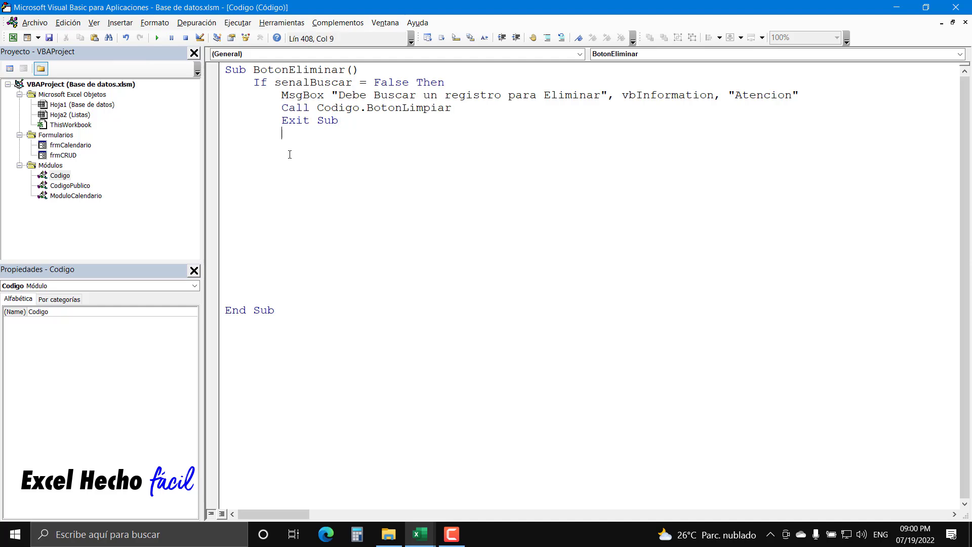
key(BackSpace)
key(BackSpace)
key(BackSpace)
Step: Add an empty ElseIf senalBuscar Then branch closed by End If
text(elseif )
text(senalbusca)
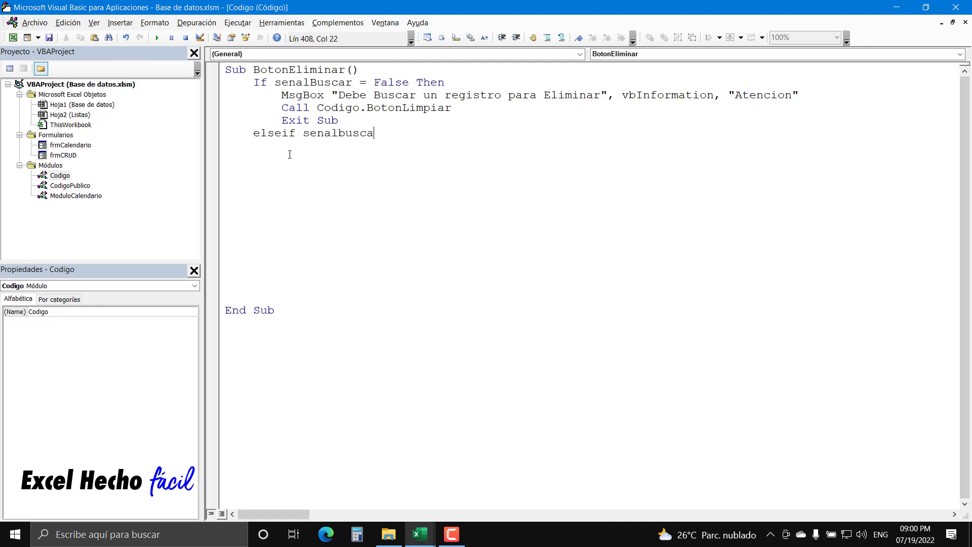
text(r then)
key(Return)
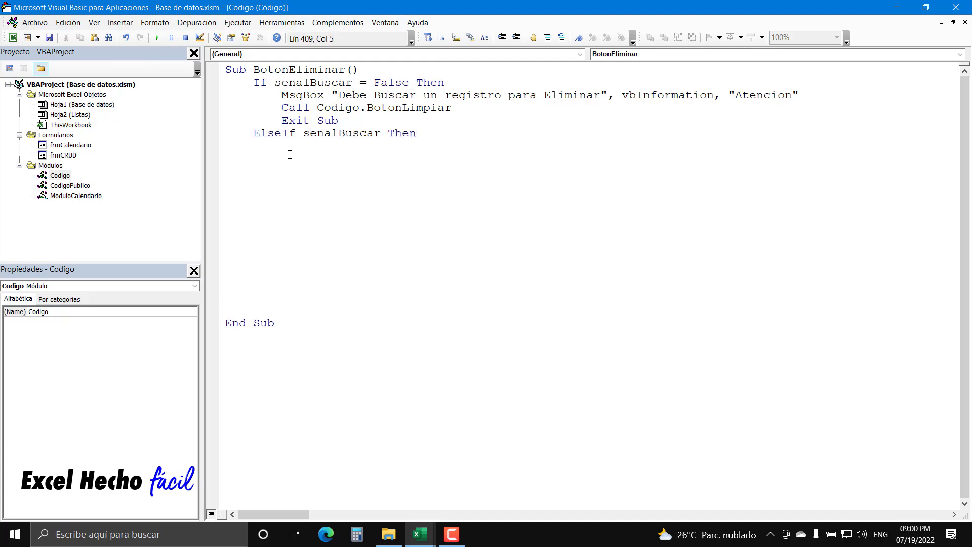
text(end if)
key(Up)
key(End)
key(Return)
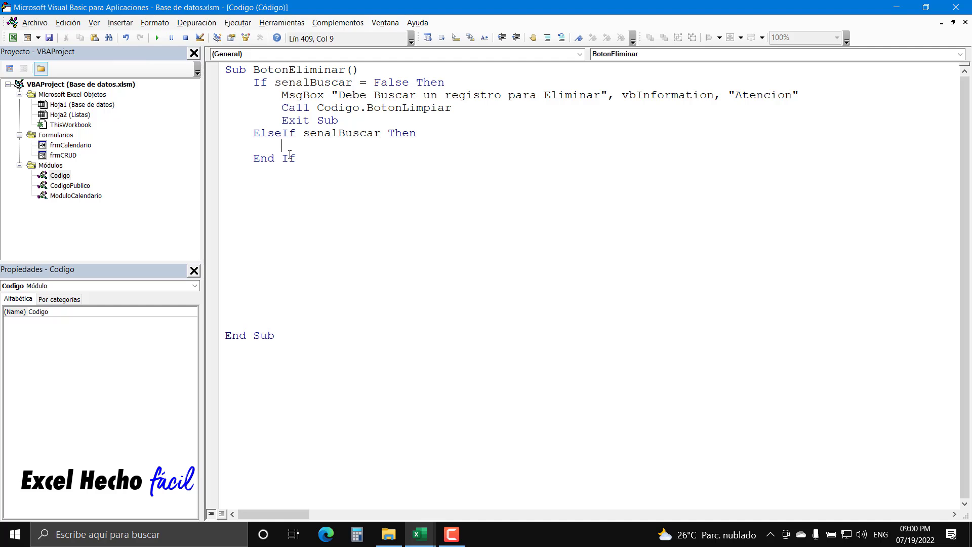
key(Up)
key(Up)
key(End)
key(Return)
key(Down)
key(Down)
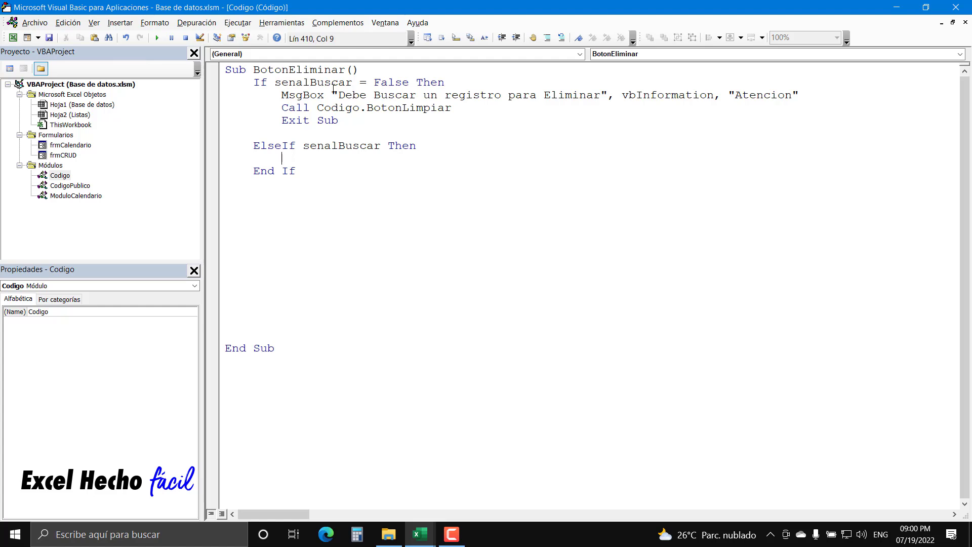
drag(353, 120, 226, 95)
click(283, 158)
Step: Write If Hoja1.ListObjects("BD").ListRows.Count = 1 Then inside the ElseIf branch
text(if )
text(hoja1.)
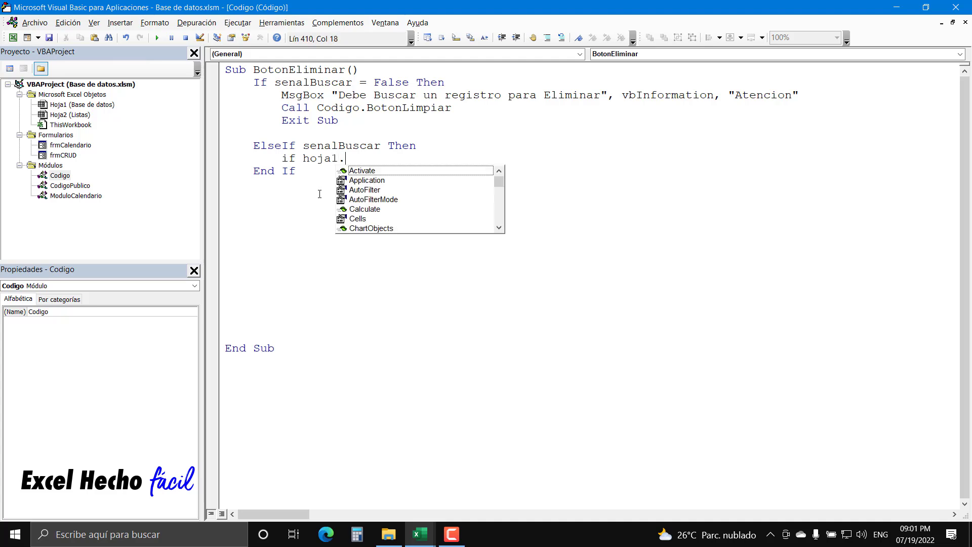
text(list)
key(Tab)
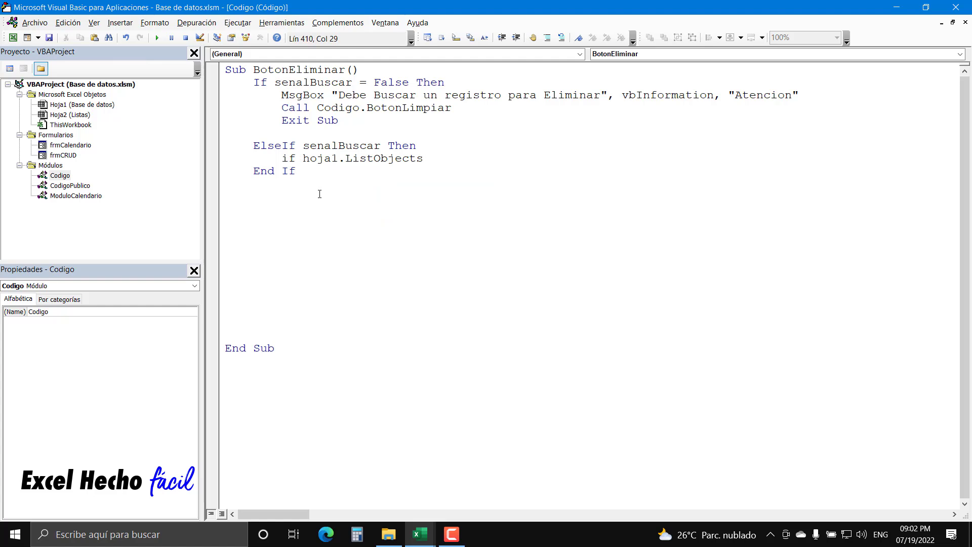
text(()
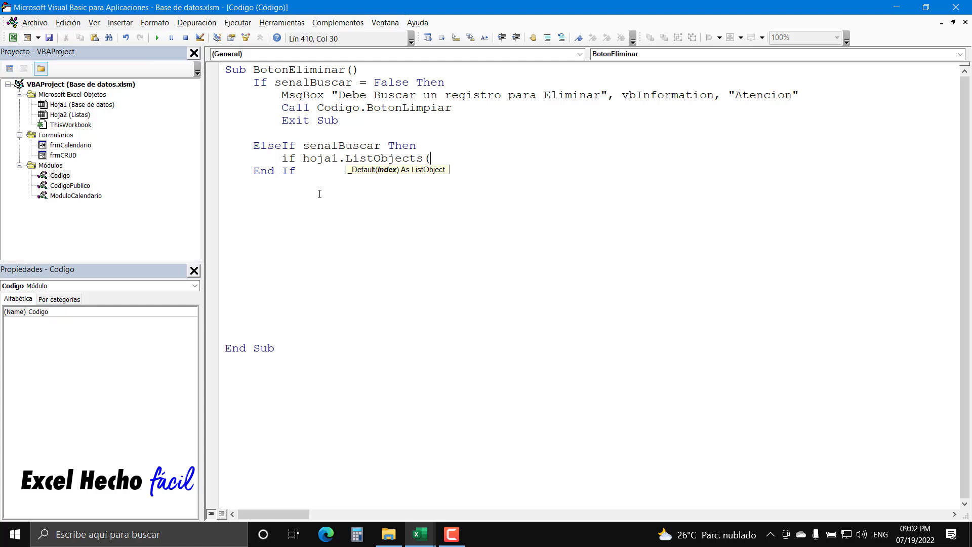
text("")
key(Left)
text(BD")
text())
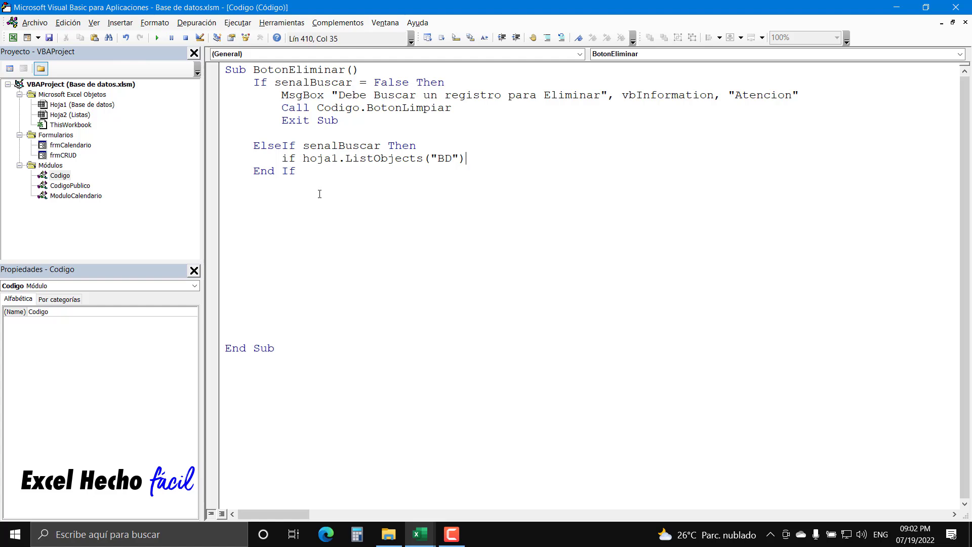
text(.)
text(l)
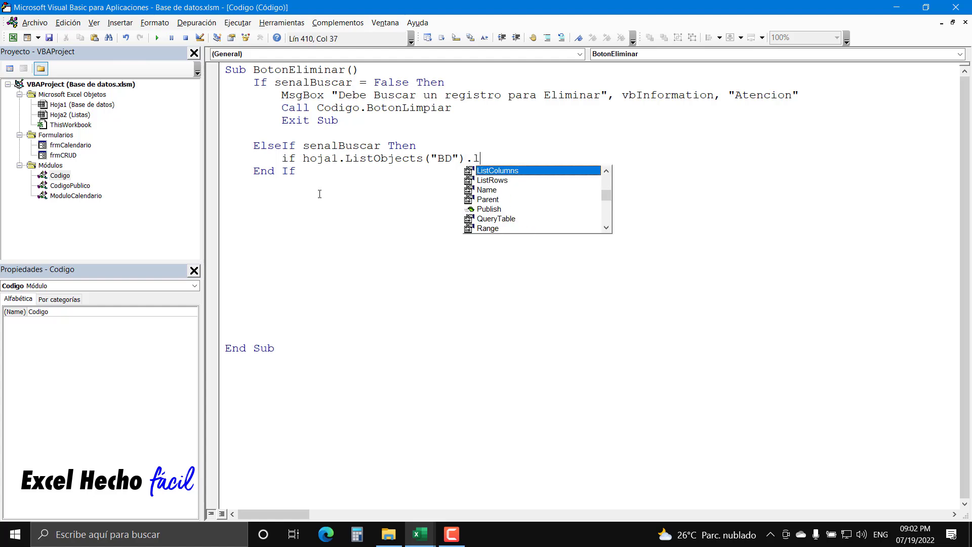
text(ist)
key(Down)
key(Tab)
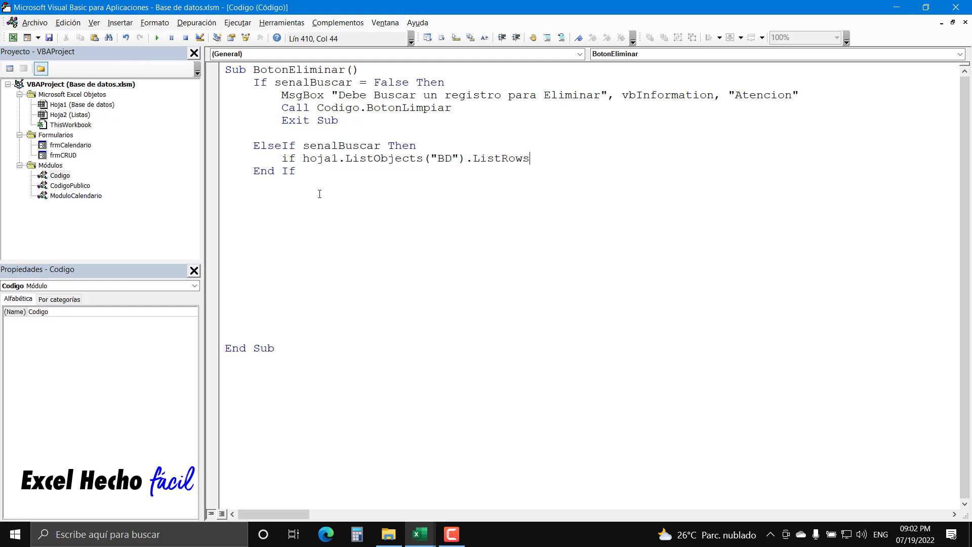
text(.)
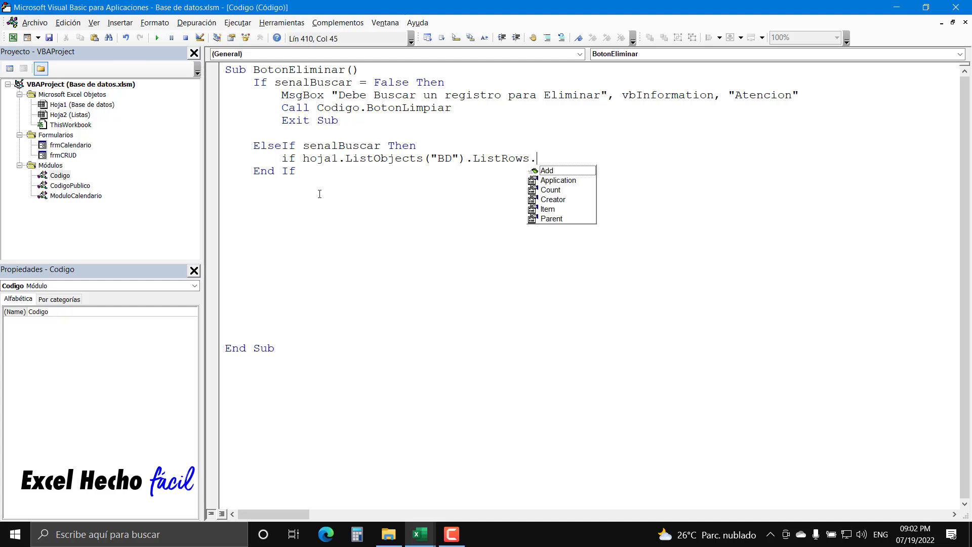
text(coun)
key(Tab)
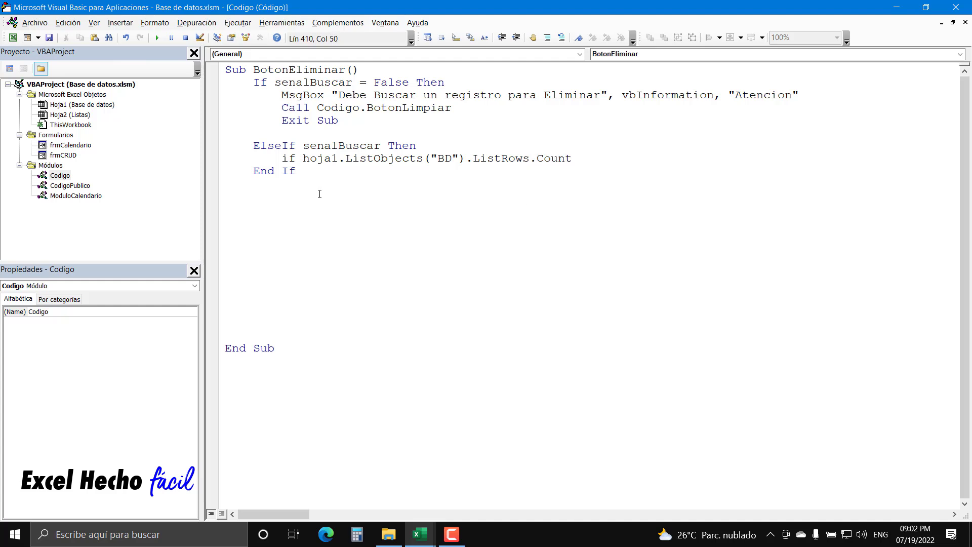
text(= )
text(1 t)
text(yh)
key(BackSpace)
key(BackSpace)
text(he)
text(n)
key(Return)
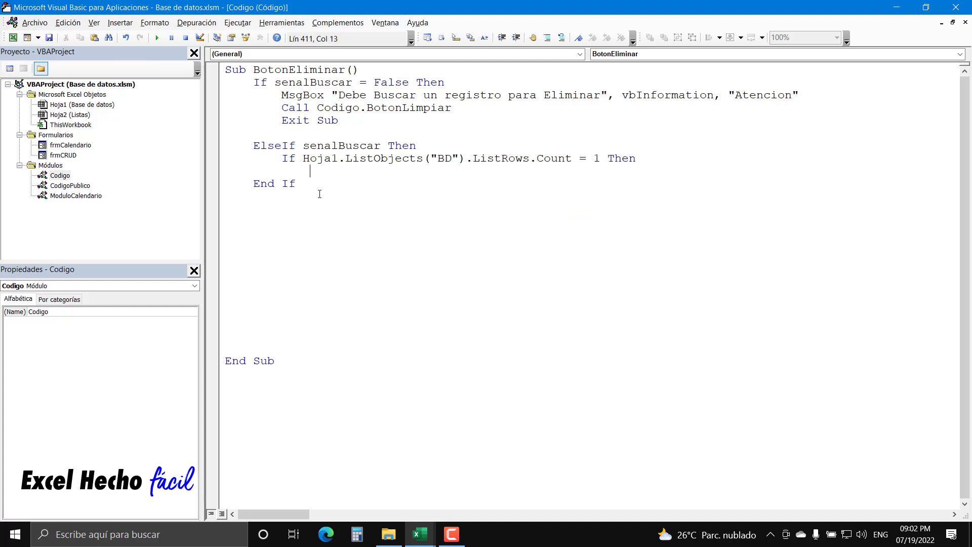
Step: Add Else and End If to close the nested row-count If
key(BackSpace)
text(else)
key(Return)
text(end if)
key(Up)
key(Up)
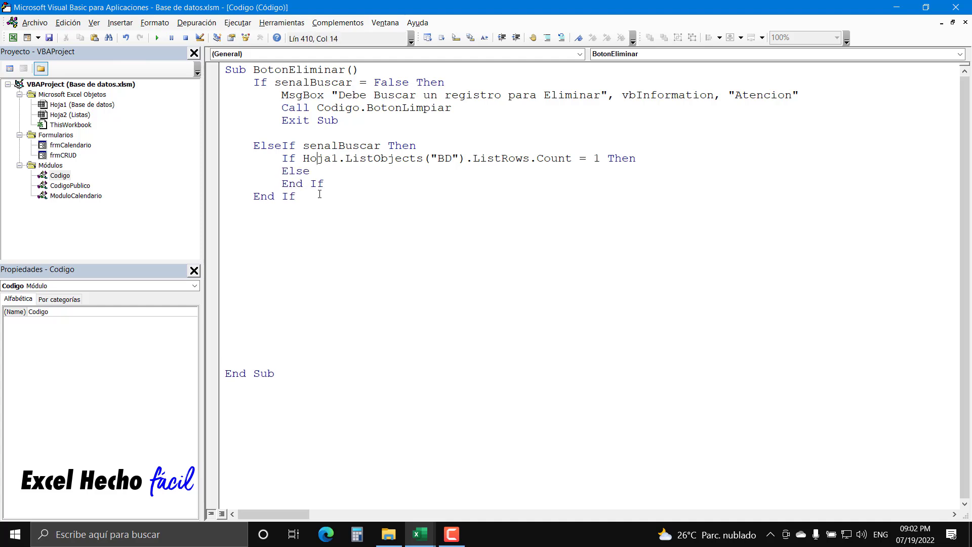
key(End)
key(Return)
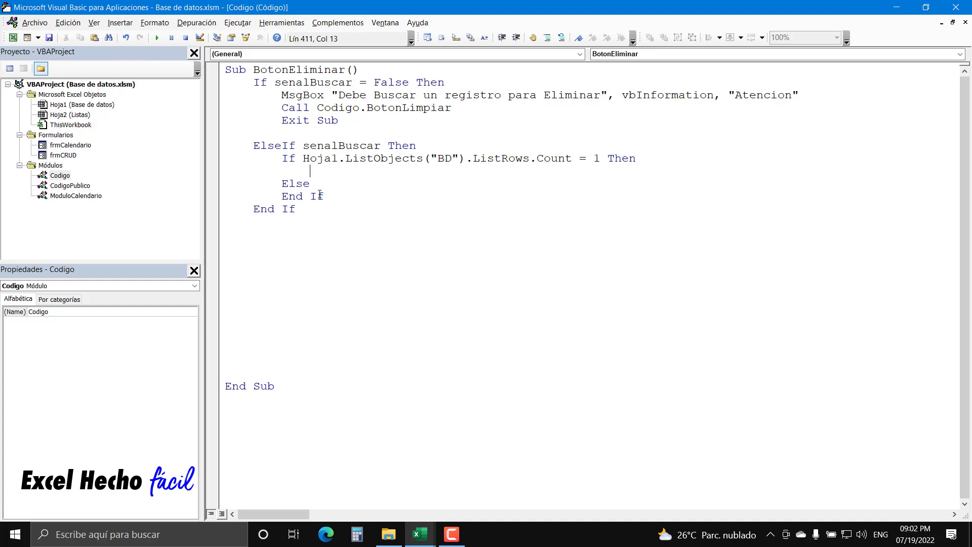
Step: Write Hoja1.ListObjects("BD").ListRows(1).Range.Value = "" and open a line under Else
text(hoja1.)
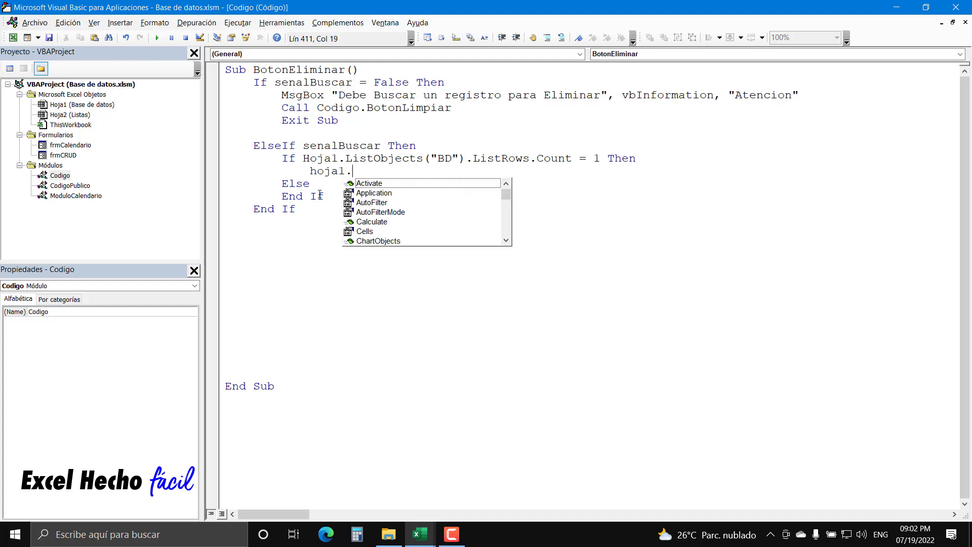
text(lis)
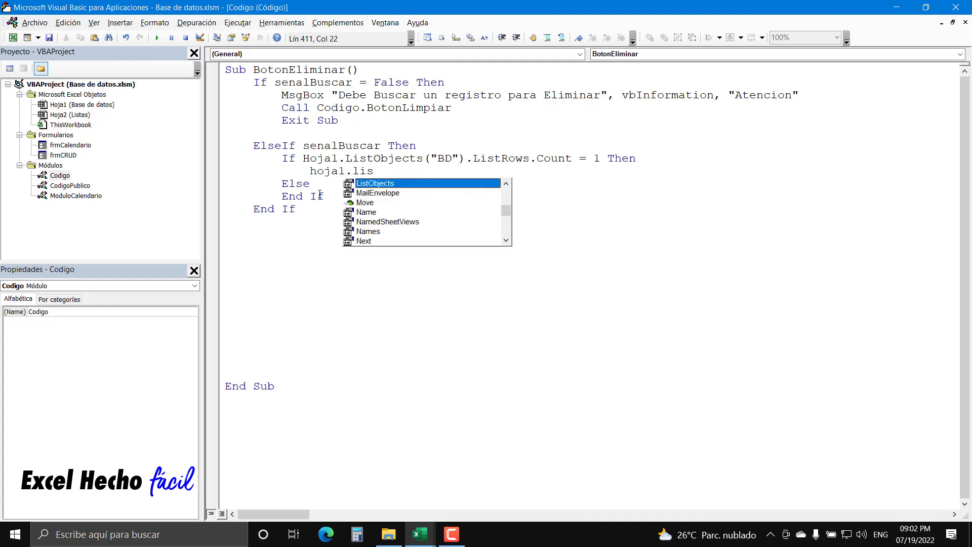
key(Tab)
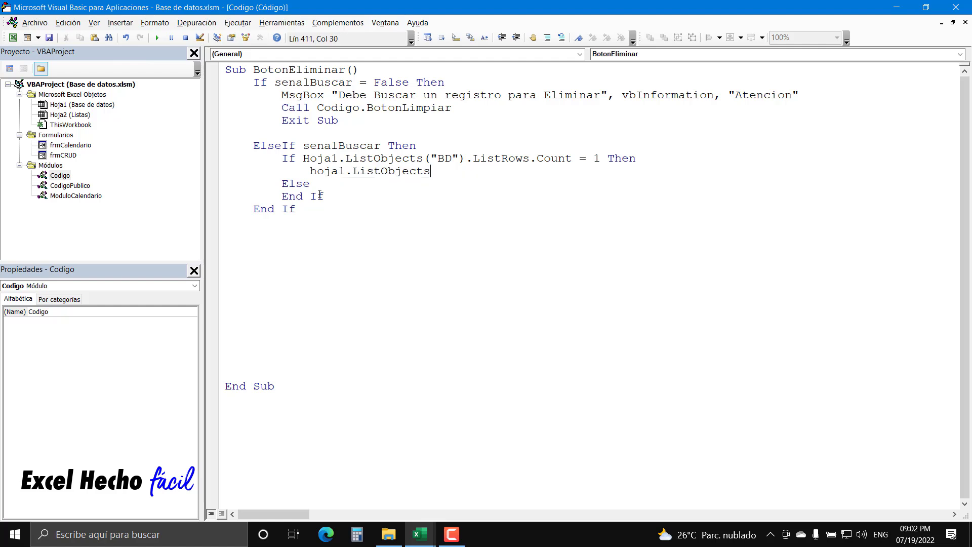
text(("B)
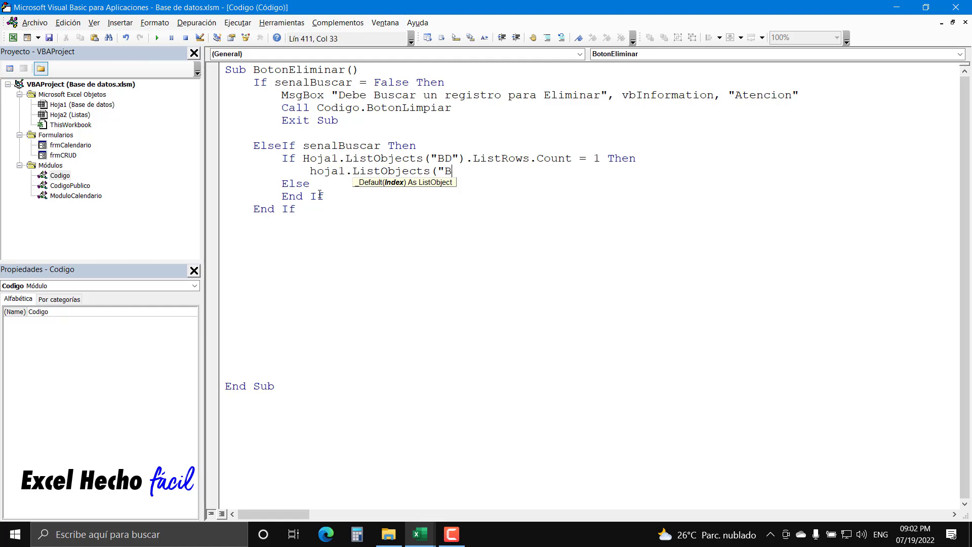
text(D"))
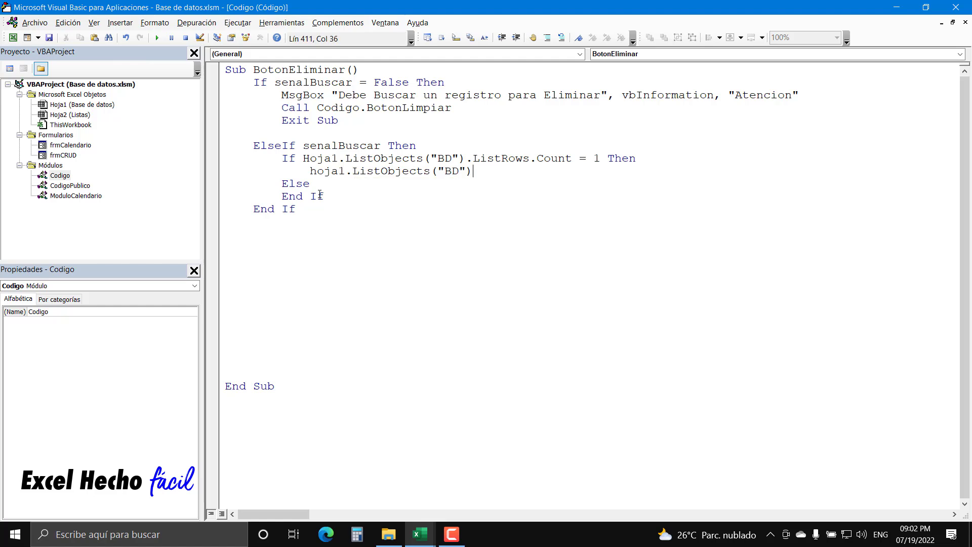
text(.lis)
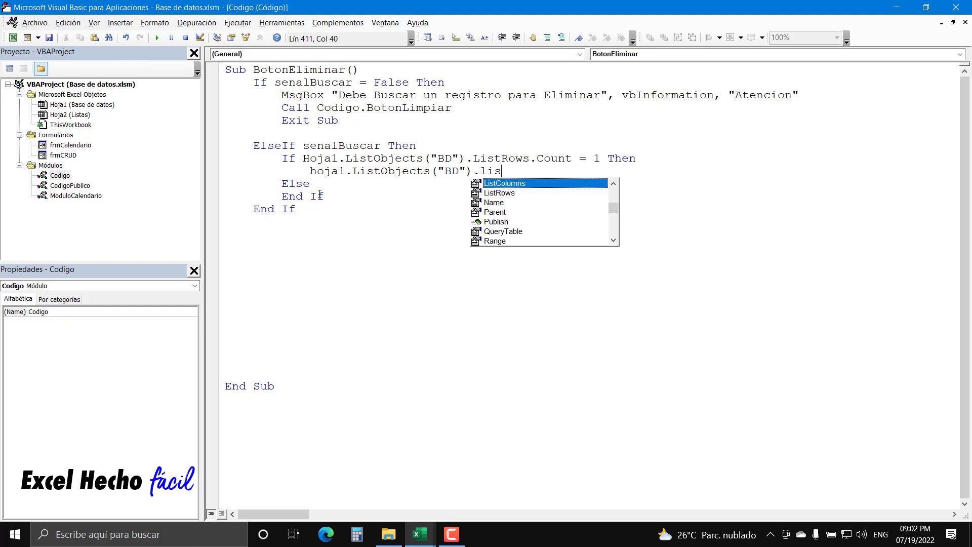
text(t)
key(Tab)
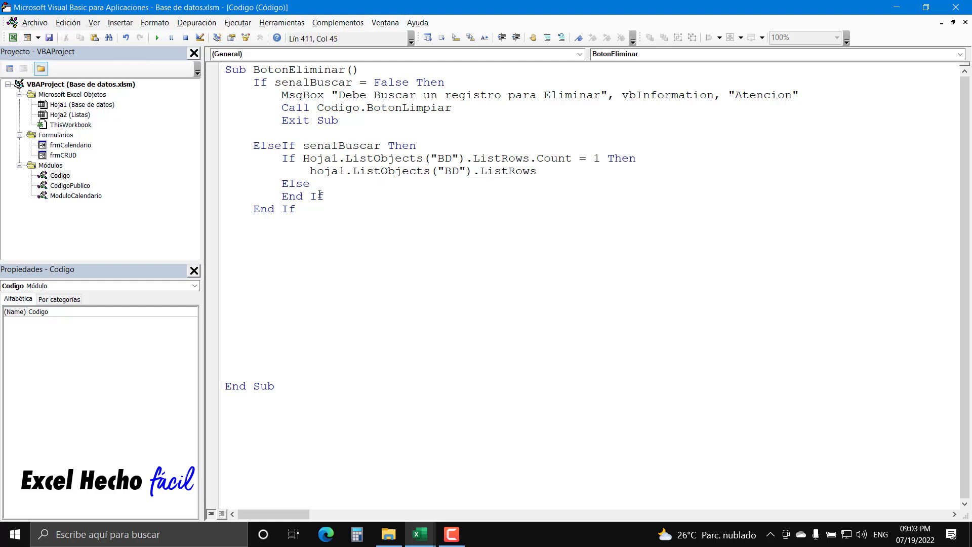
text((1))
text(.ra)
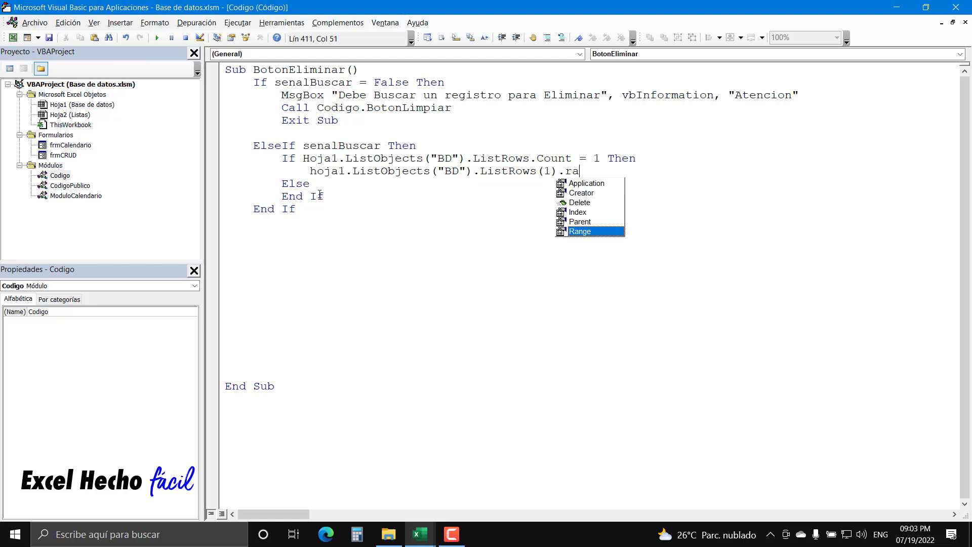
key(Tab)
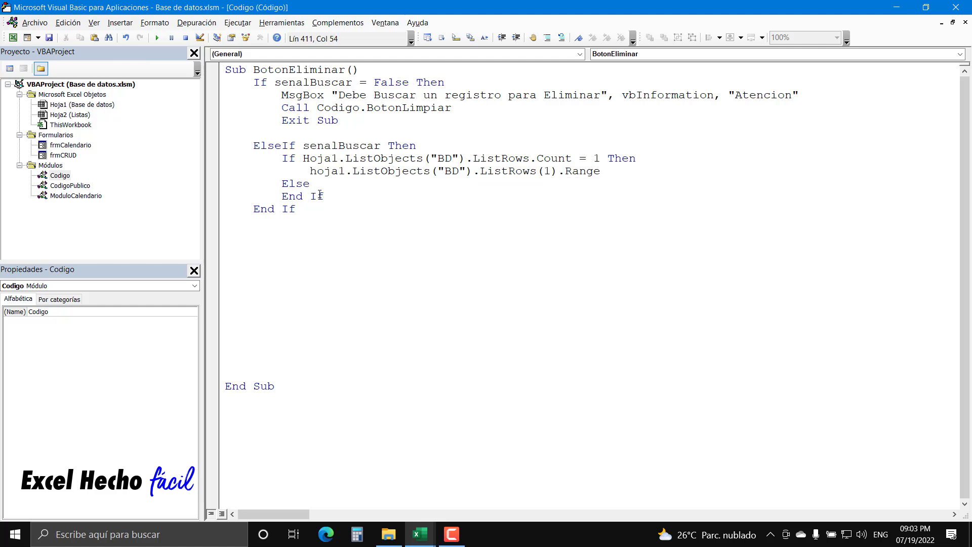
text(.valu)
key(Tab)
text(="")
key(Down)
key(Return)
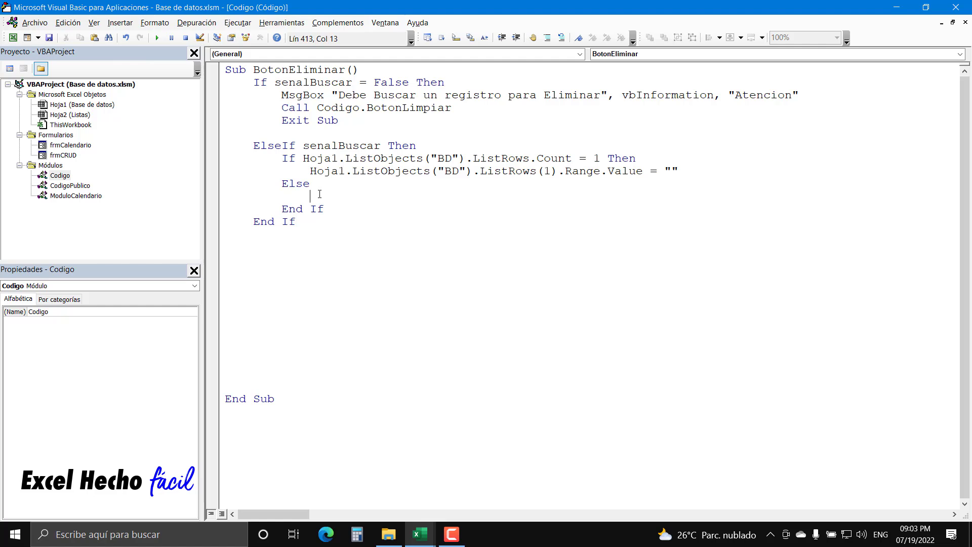
Step: In the Else branch, delete Hoja1.ListObjects("BD").ListRows(CeldaIdEncontrada.Row - 1)
text(hoja1.)
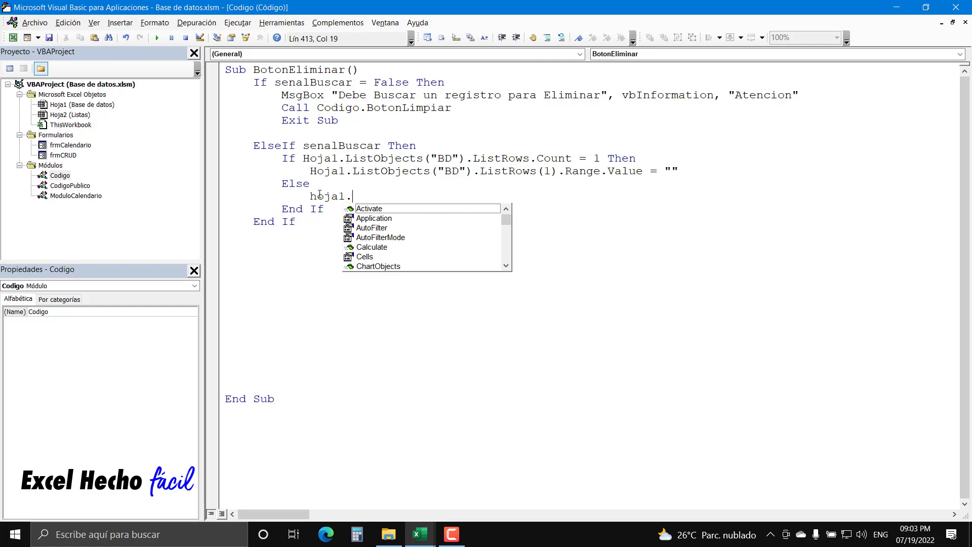
text(Li)
key(Tab)
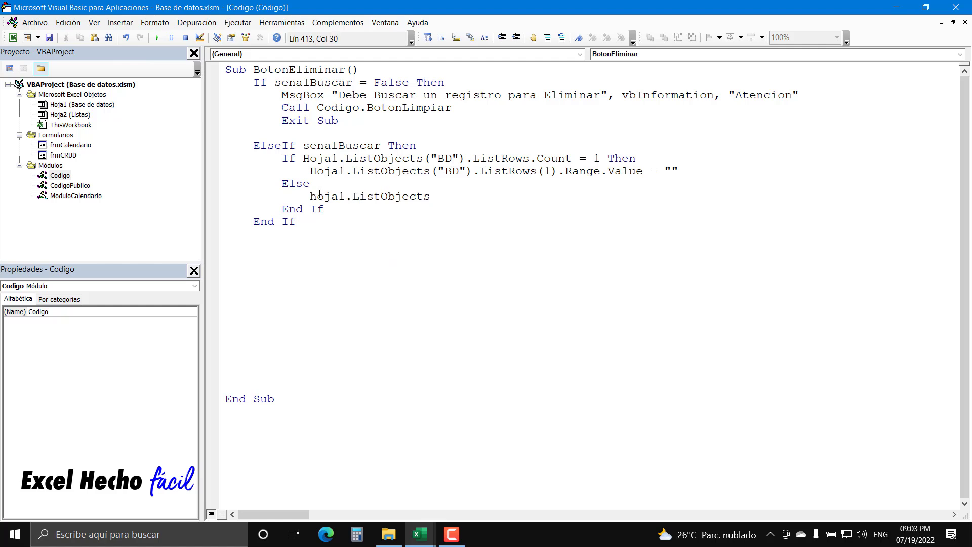
text(("")
text(B)
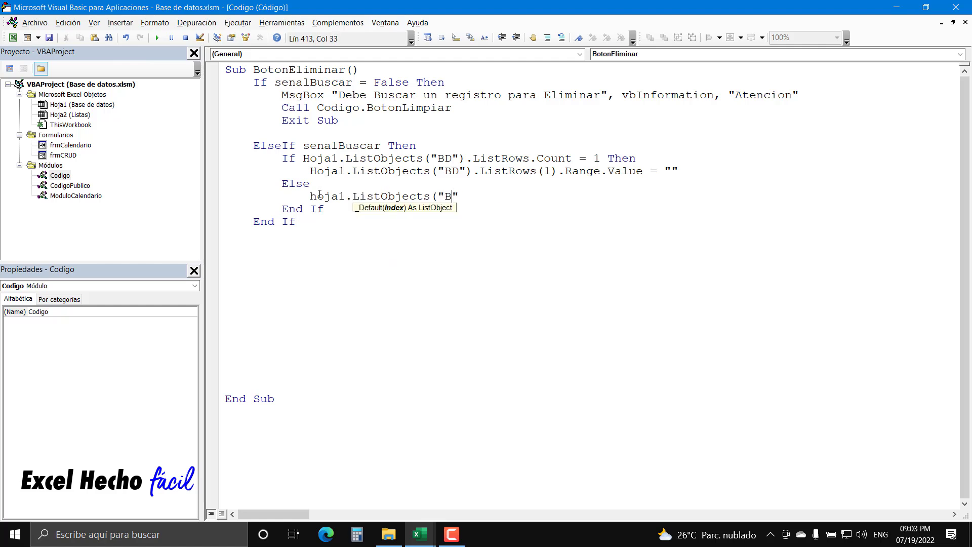
text(D)
key(Right)
text())
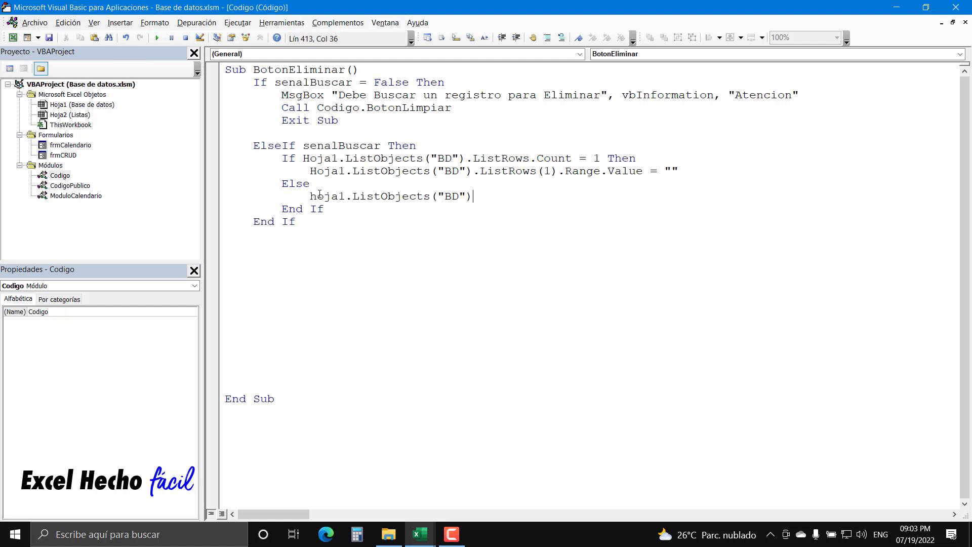
text(.Li)
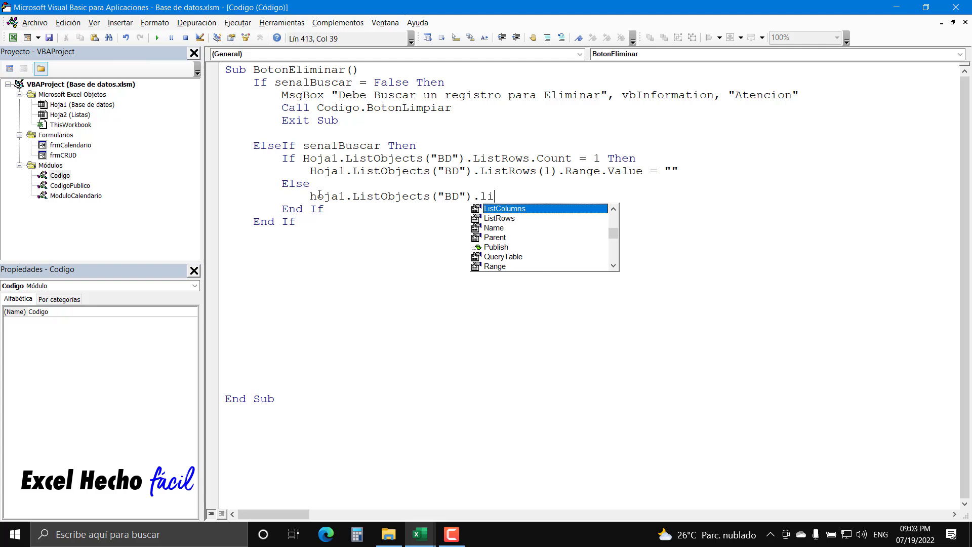
key(Down)
key(Tab)
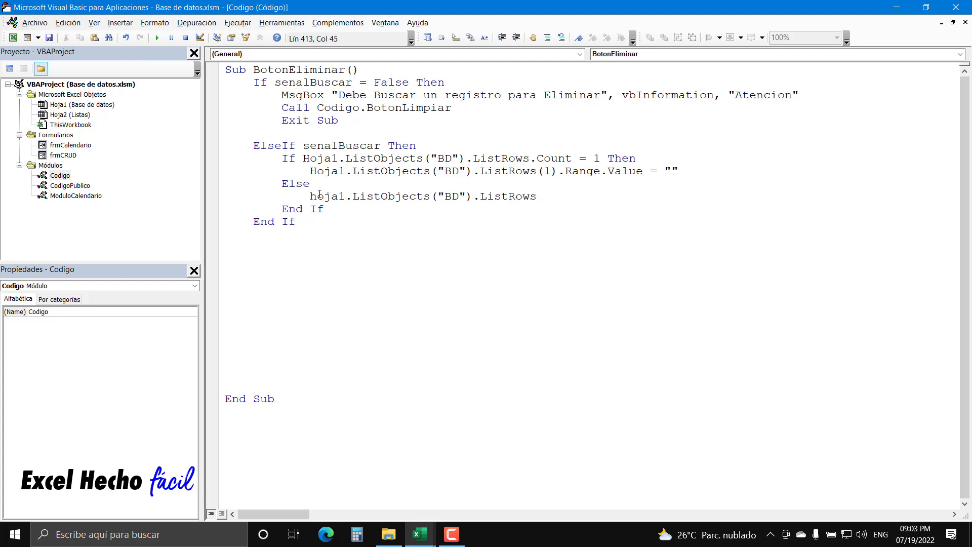
text(()
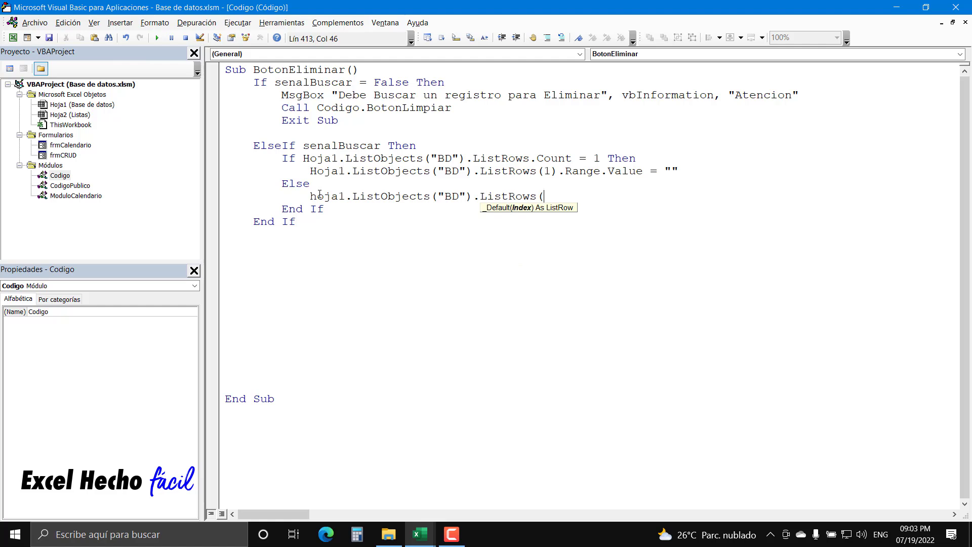
text(celda)
text(idencontra)
text(da)
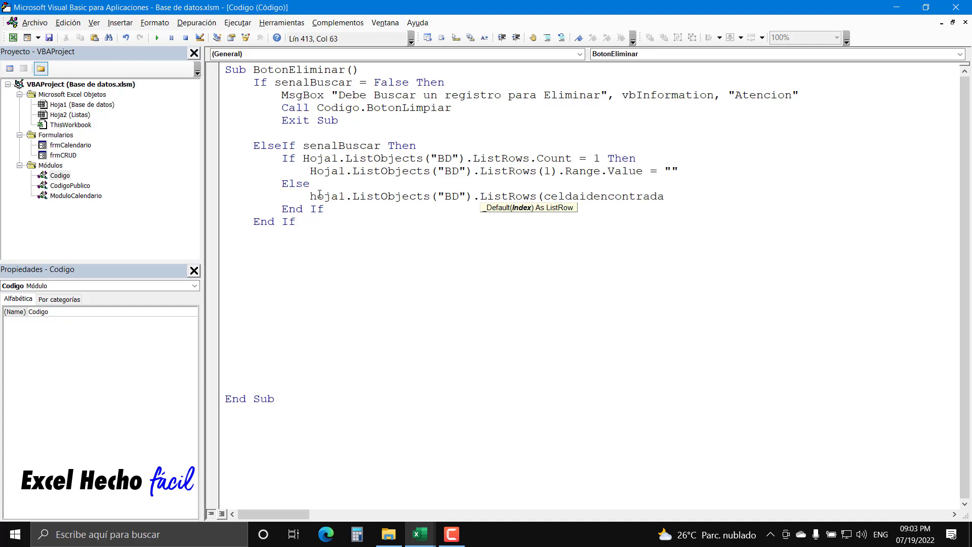
text(.Row)
text(-1)
text().dele)
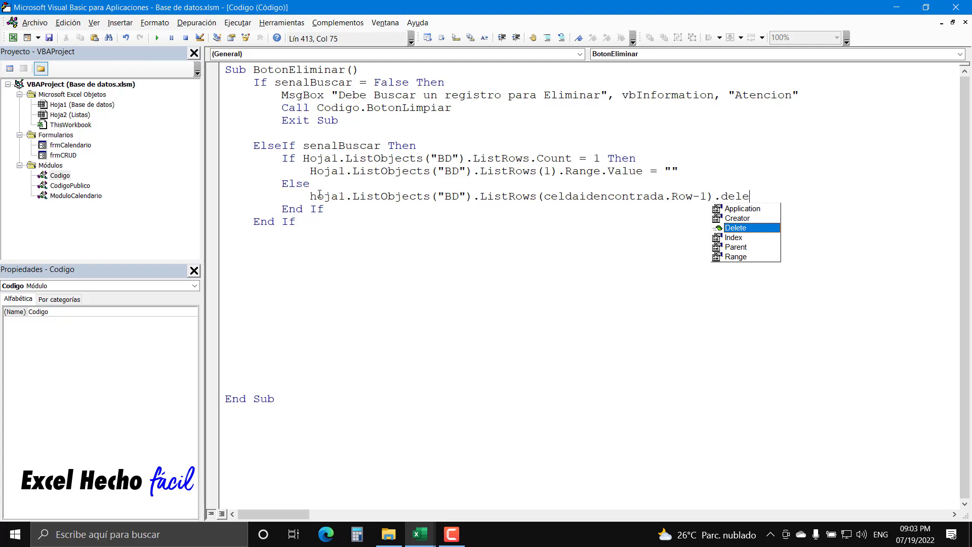
key(Tab)
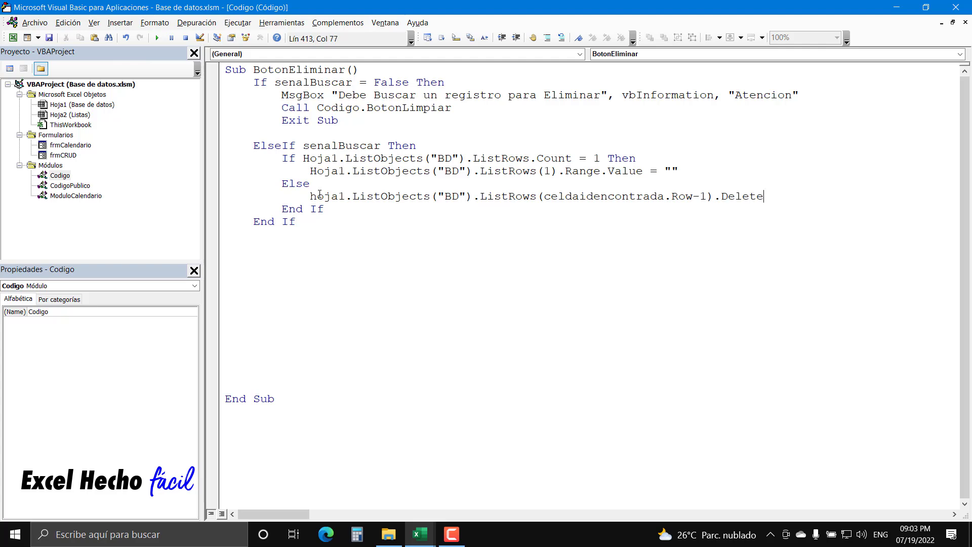
key(Down)
key(Down)
key(Down)
key(Down)
Step: Add Call Codigo.BotonLimpiar and senalBuscar = False after the End If
text(call)
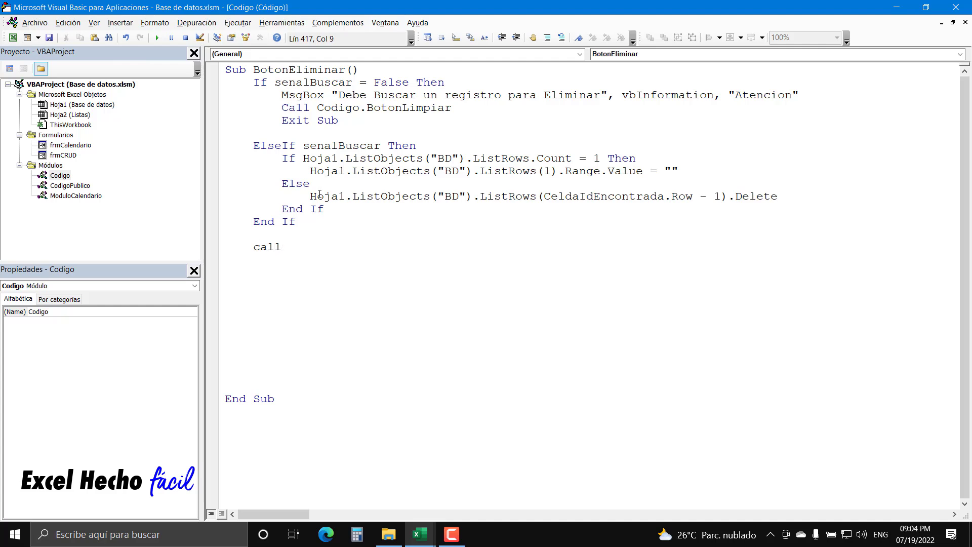
text( co)
text(digo)
text(.bo)
key(Down)
key(Down)
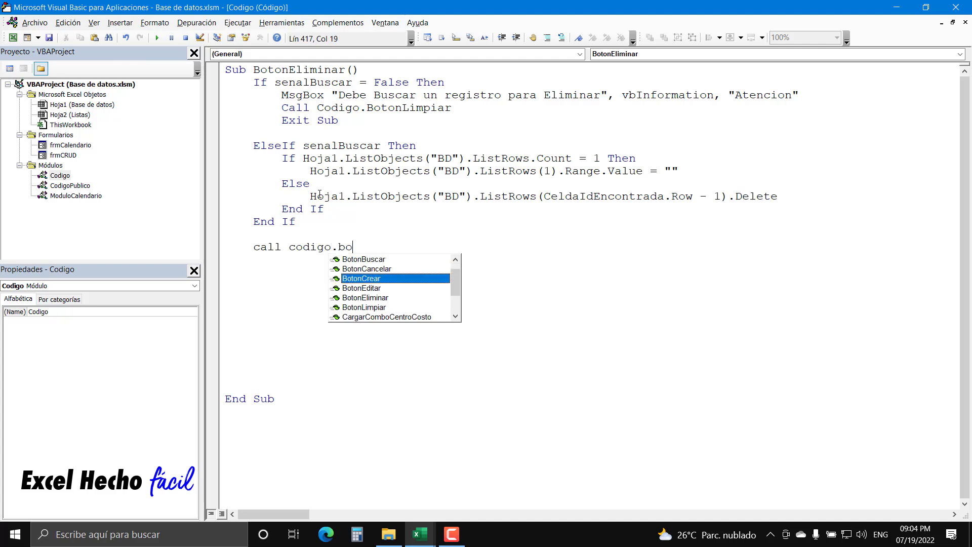
key(Down)
key(Down)
key(Down)
key(Tab)
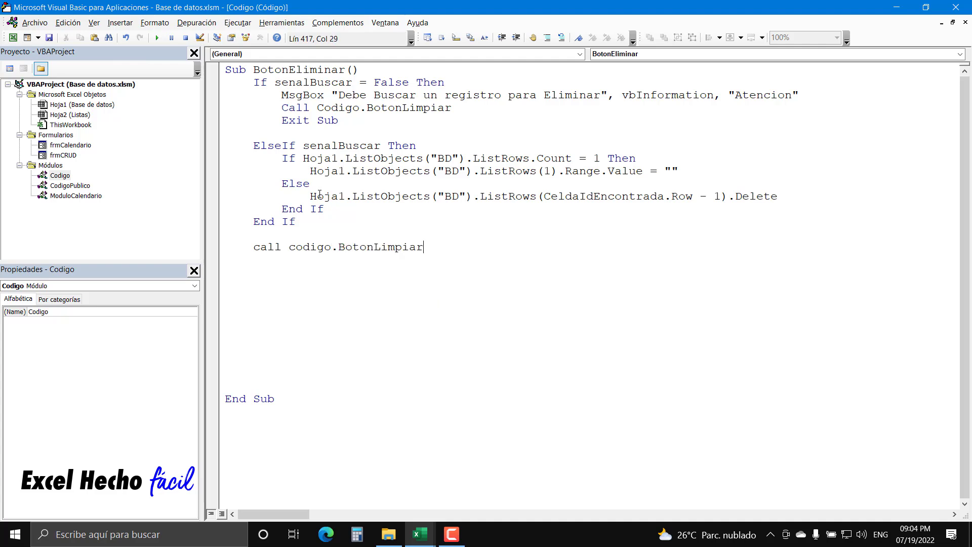
key(Return)
text(se)
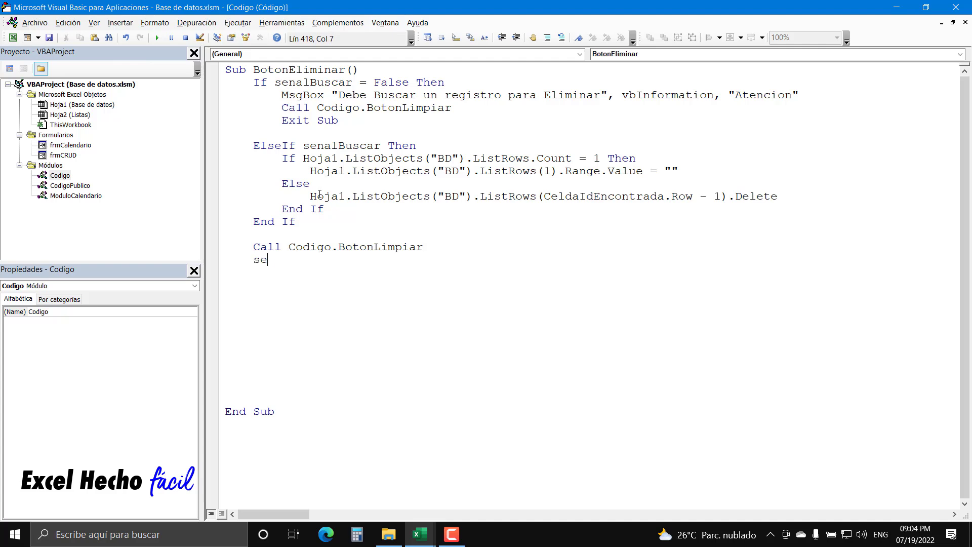
text(nalbuscar)
text(=)
key(Tab)
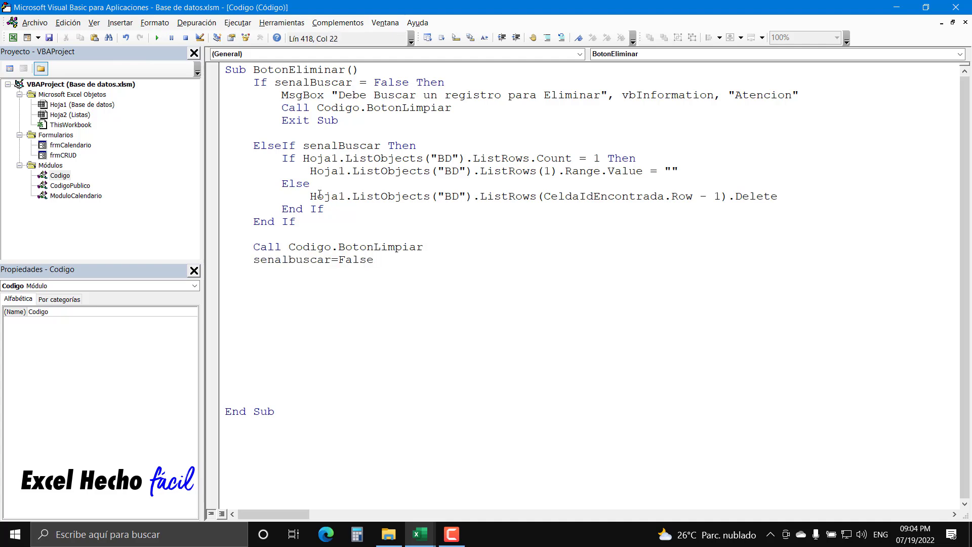
key(Return)
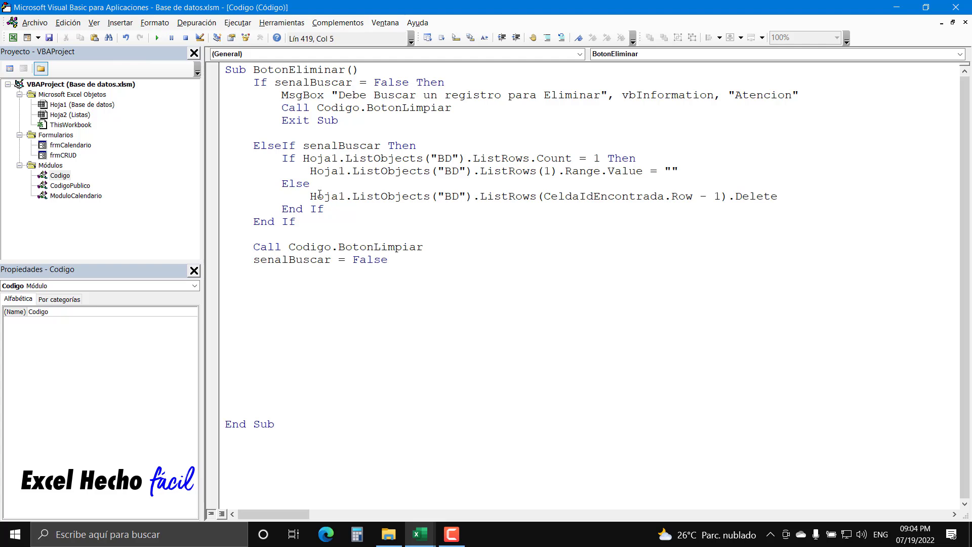
Step: Add MsgBox "Registro eliminado correctamente.", vbInformation, "Atencion"
text(msgbox "")
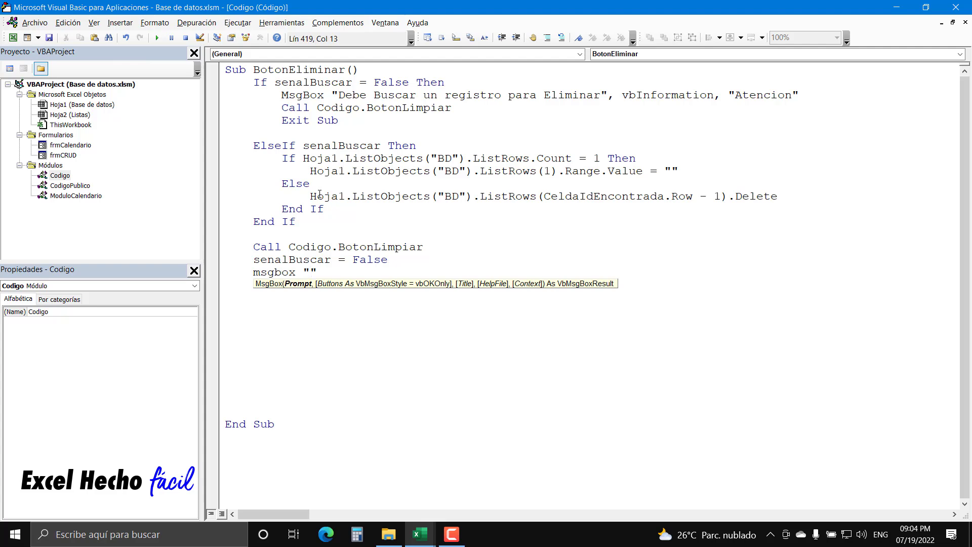
text(Registro)
key(BackSpace)
key(BackSpace)
key(BackSpace)
text(ox "Registro )
text(elimin)
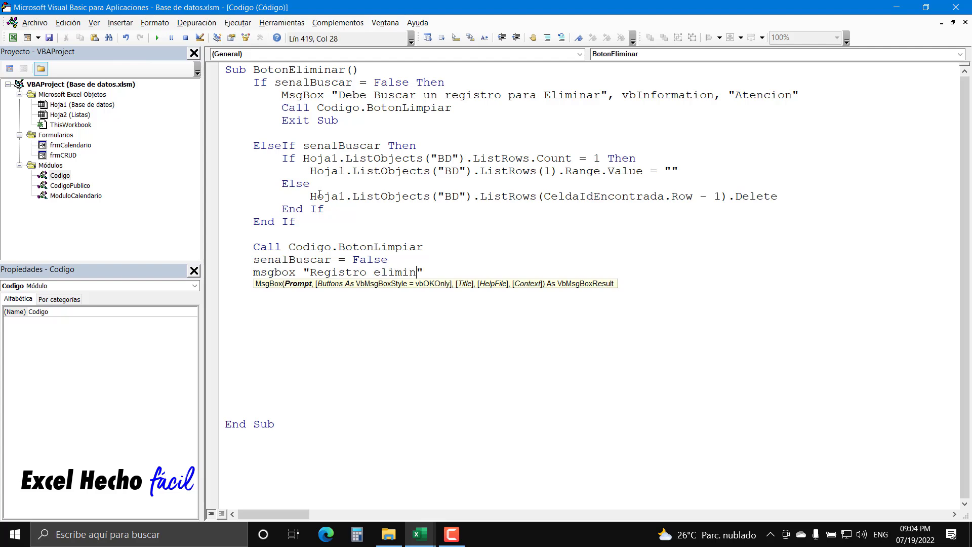
text(ado correctame)
text(nte)
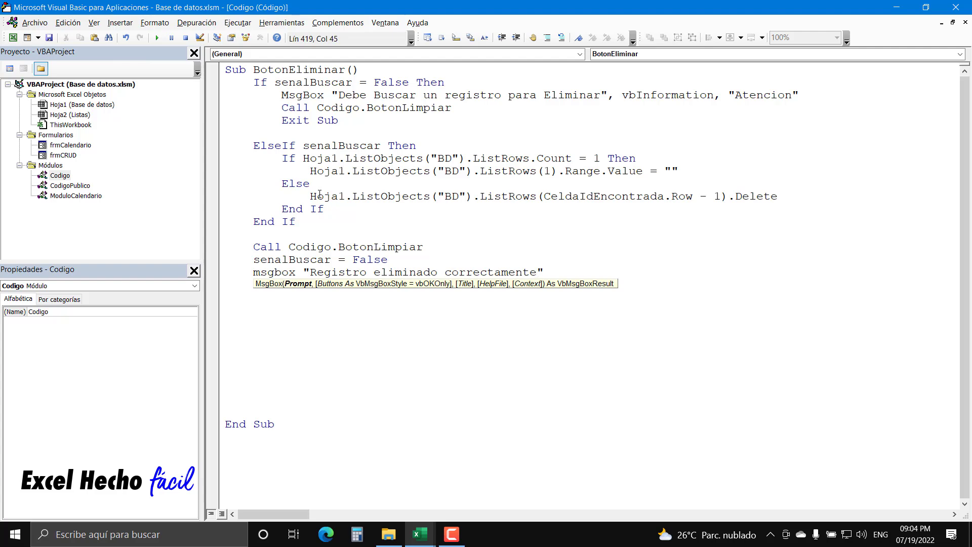
text(.")
text(,vbInformati)
key(Tab)
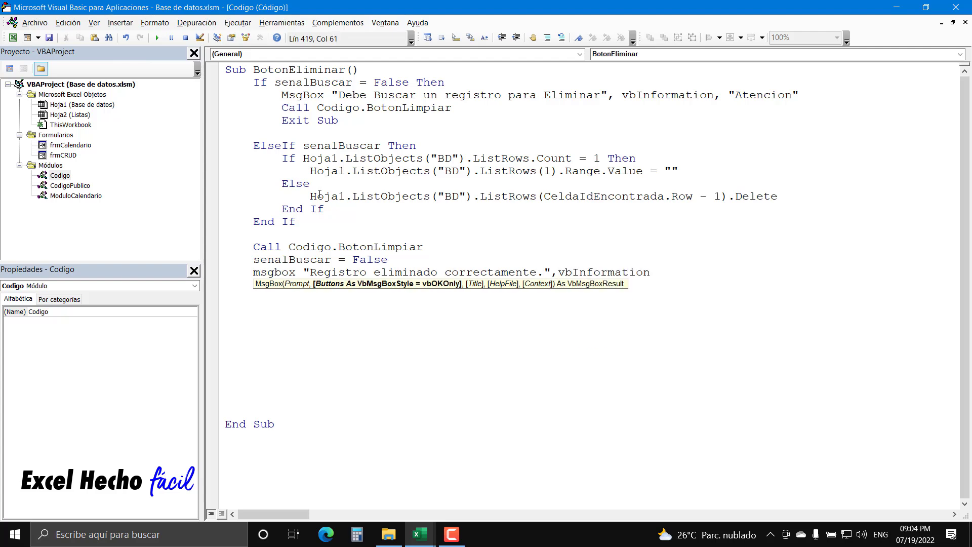
text(,"")
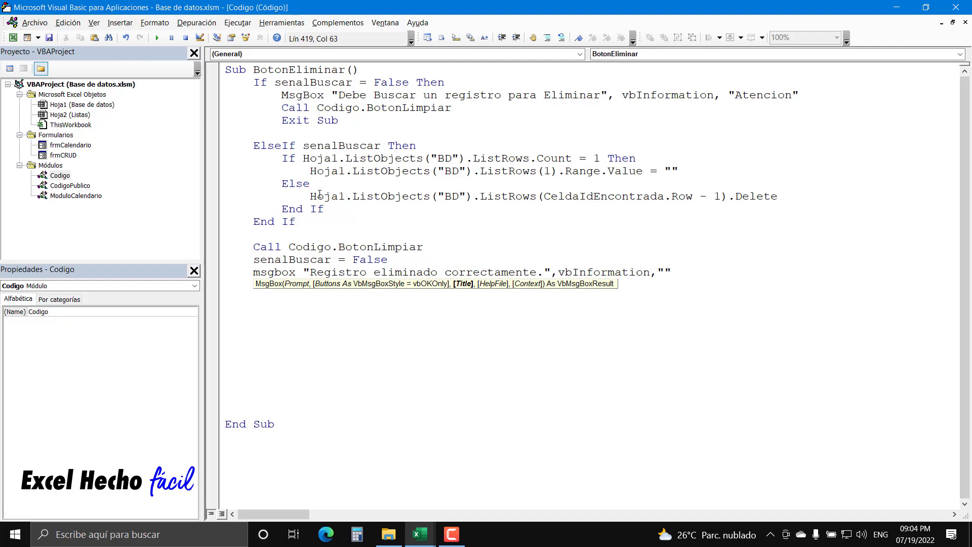
text(Atencion)
key(Up)
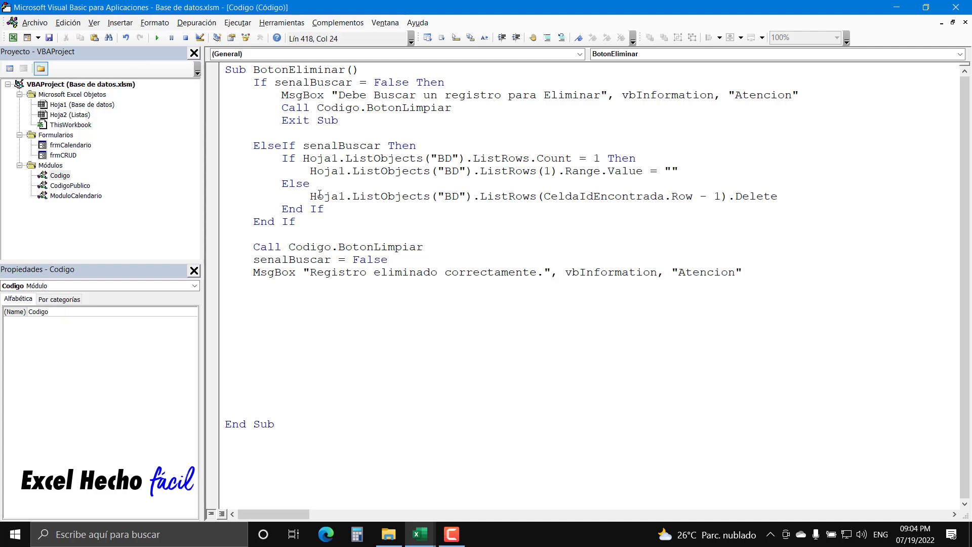
Step: Remove the empty lines before End Sub and review BotonEliminar from the top
drag(239, 411, 228, 284)
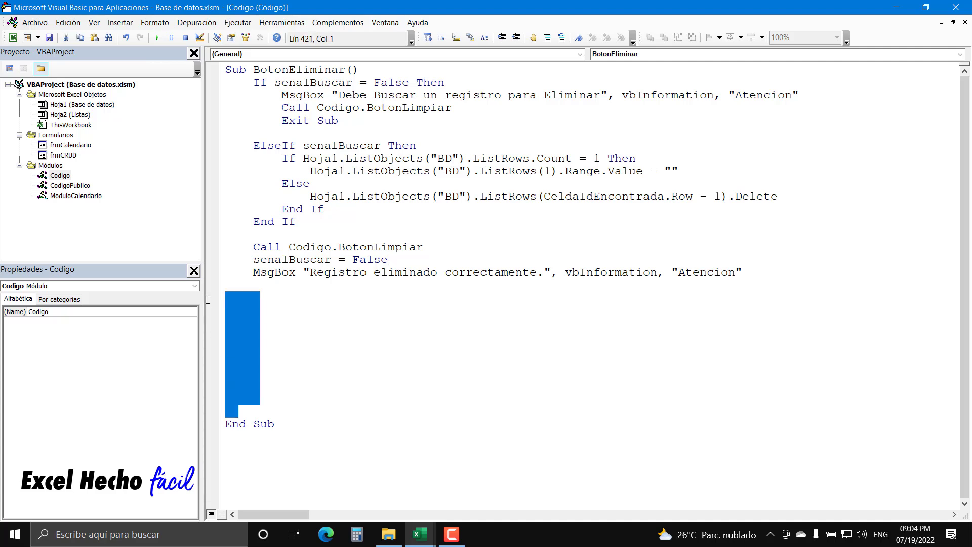
key(BackSpace)
key(BackSpace)
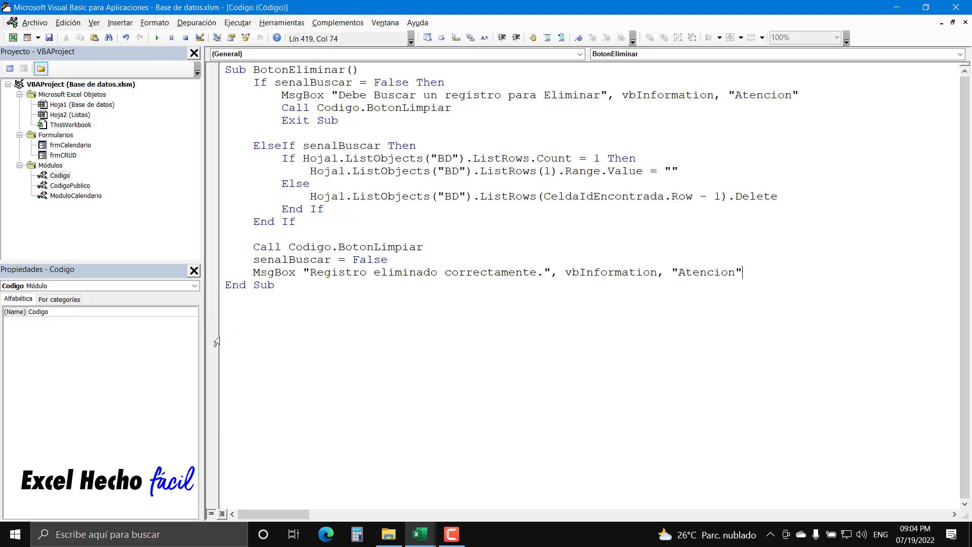
click(358, 72)
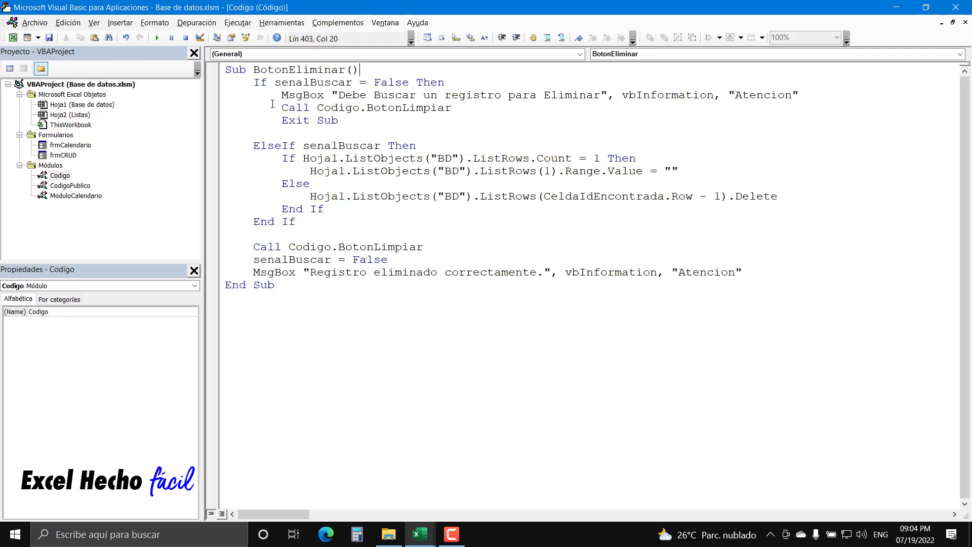
scroll(231, 417, up, 10)
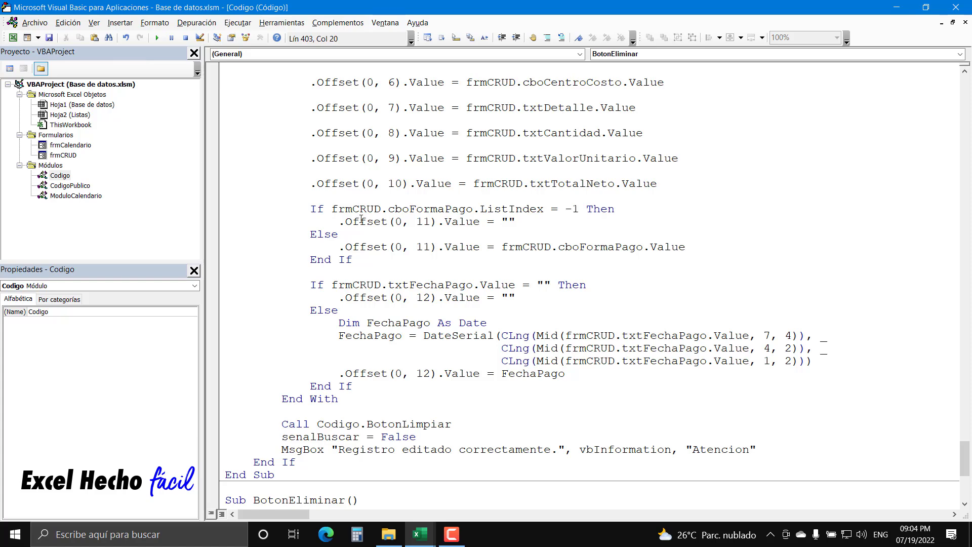
scroll(363, 414, down, 5)
scroll(362, 414, down, 2)
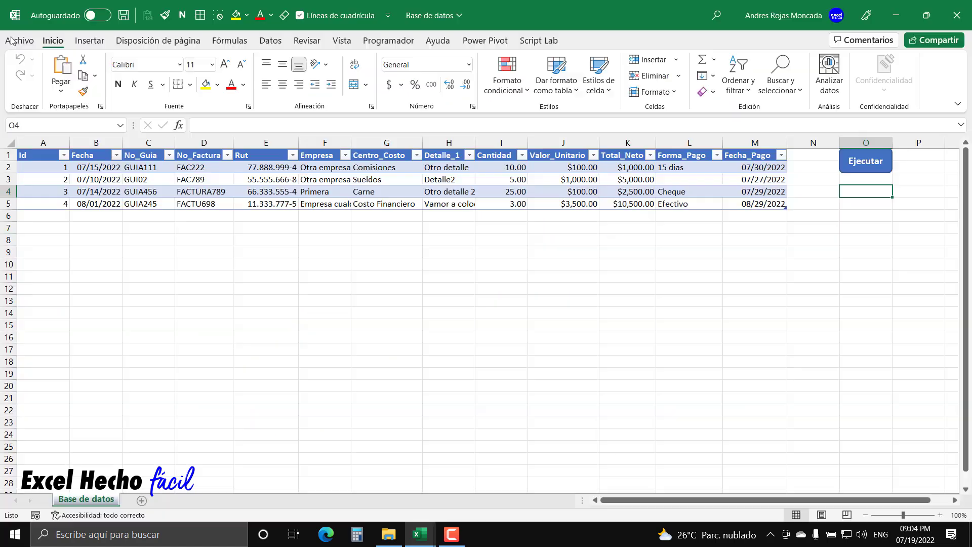
Step: Launch the Base de datos form from the workbook and place it beside the table
click(13, 37)
click(872, 169)
drag(516, 113, 684, 181)
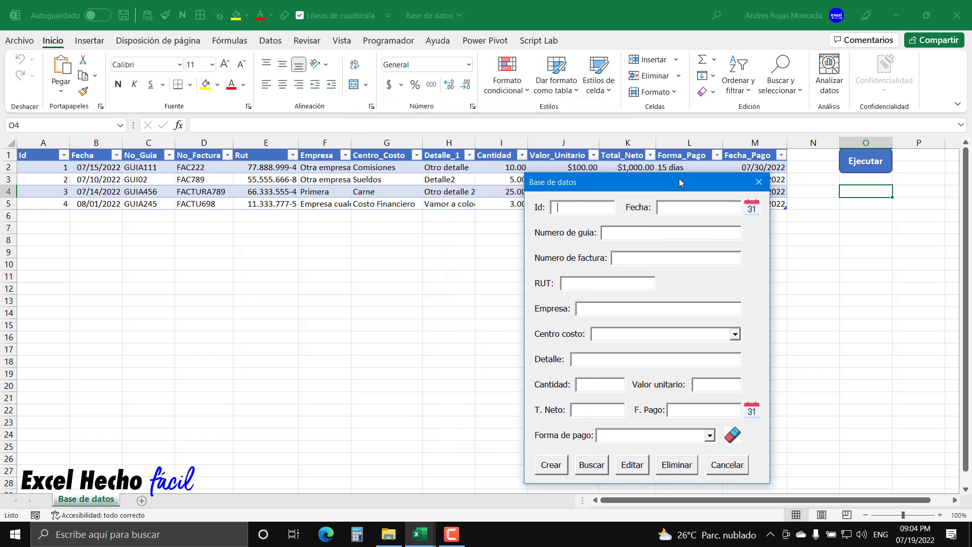
Step: Set the record date to 1 December and enter guide GUIA555
click(766, 211)
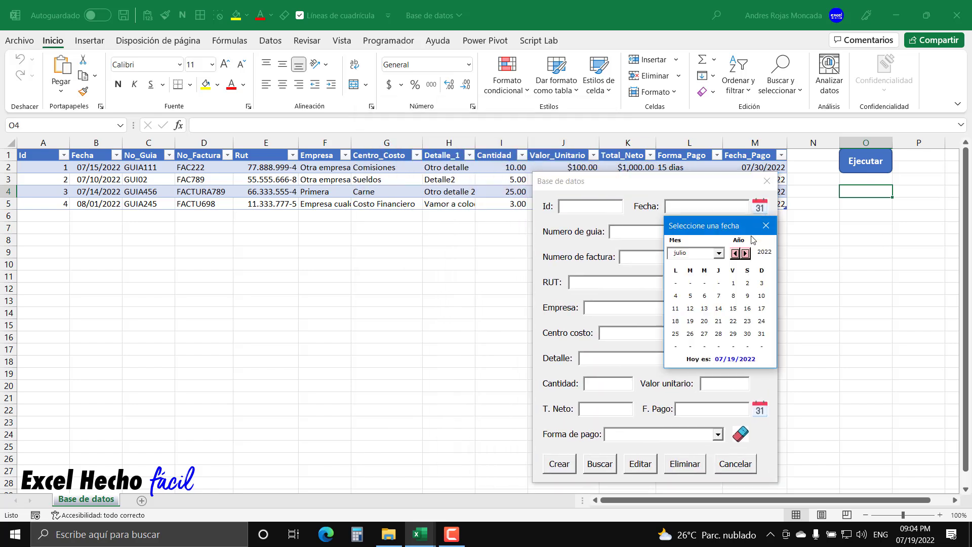
click(719, 253)
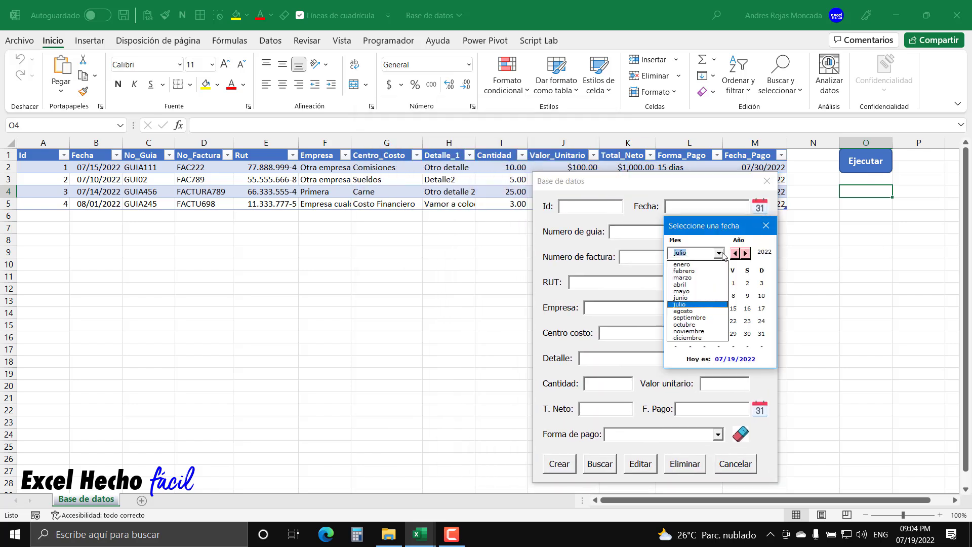
click(688, 337)
click(721, 284)
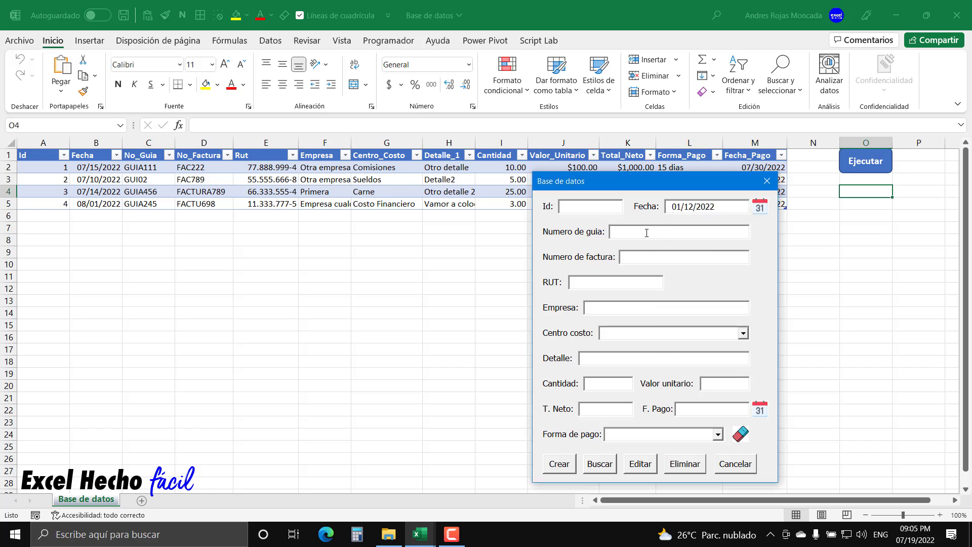
text(GUI)
text(A)
text(555)
Step: Enter invoice FAC829, the RUT number and company 'Un empresa cualquiera'
click(670, 256)
text(FAC)
text(829)
text(2)
text(223333)
key(BackSpace)
text(666)
text(4)
click(651, 306)
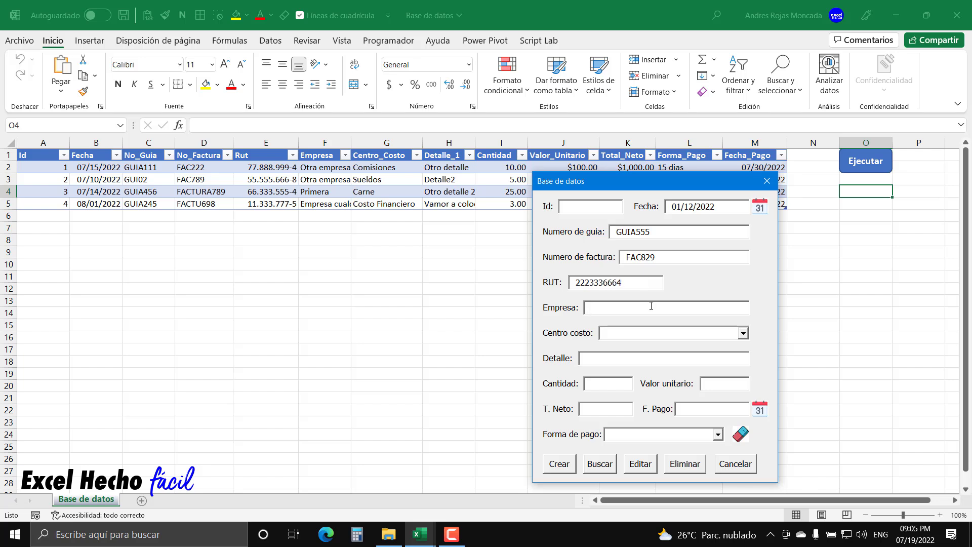
text(Un em)
text(presa cualquyiera)
click(664, 309)
key(BackSpace)
Step: Choose cost centre Costo Financiero and enter detail 'Este es un detalle mas'
click(641, 336)
click(634, 391)
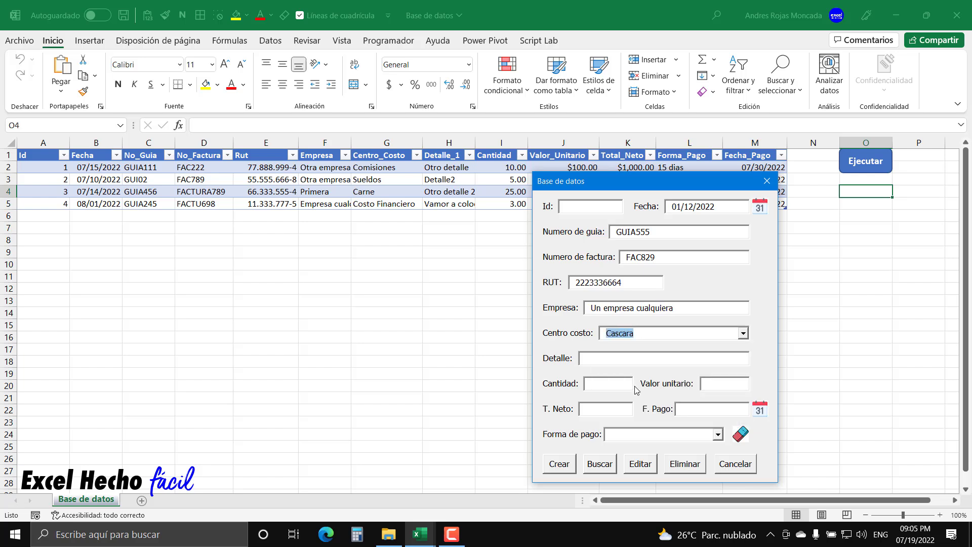
click(702, 335)
drag(743, 374, 743, 386)
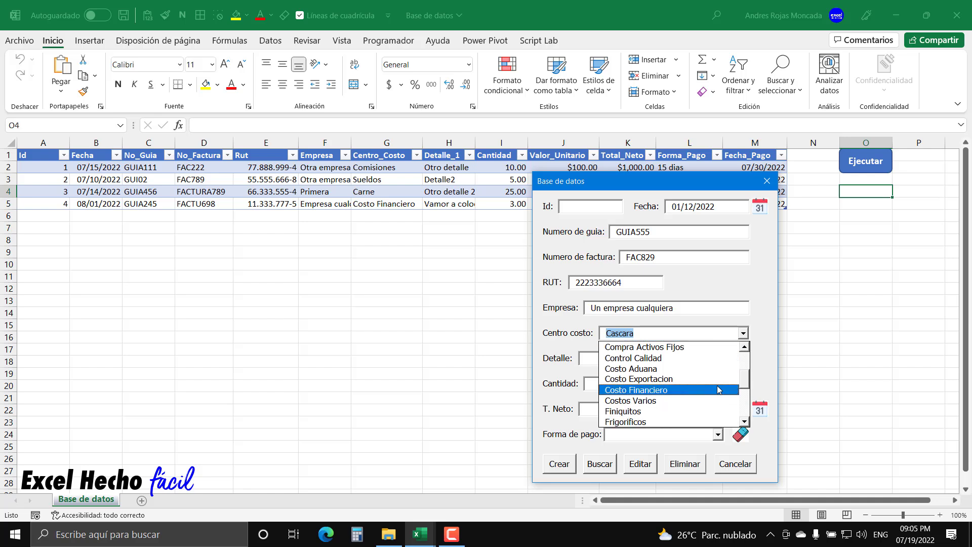
click(671, 393)
click(635, 359)
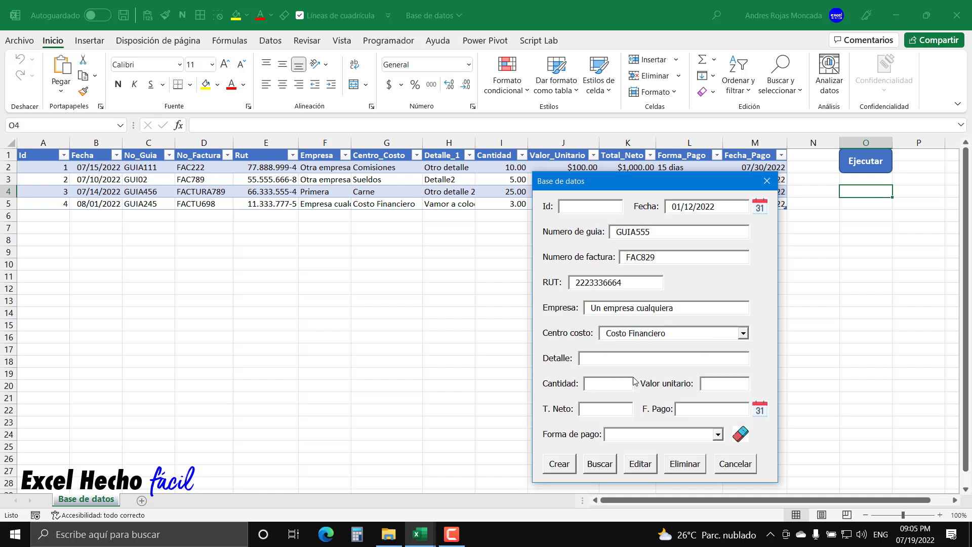
text(Este es u)
text(n detalle mas)
Step: Enter quantity 2500 and T. Neto 2500
click(598, 382)
text(2500)
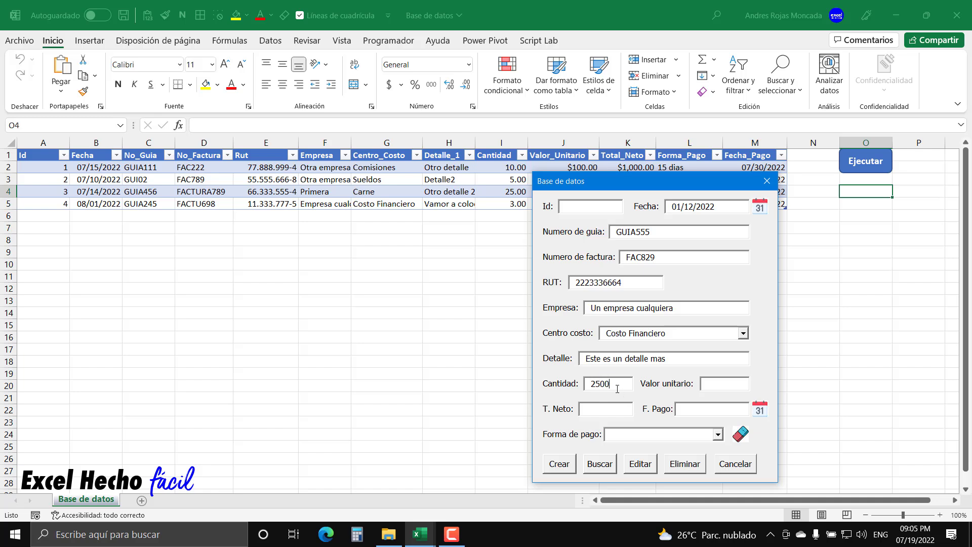
drag(617, 389, 574, 393)
click(711, 387)
click(614, 411)
text(25)
text(00)
Step: Set payment date 30 December and term 30 dias, then create the record
click(765, 411)
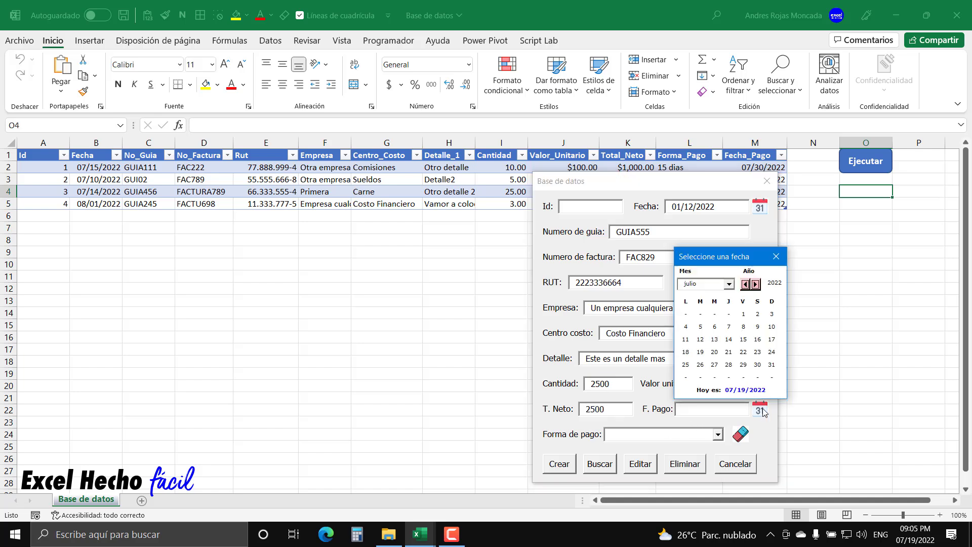
click(731, 288)
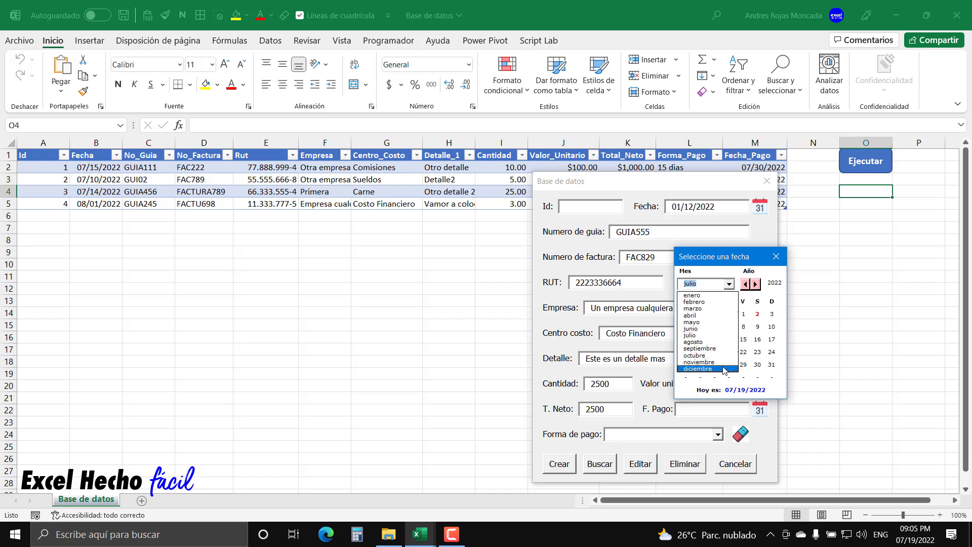
click(703, 373)
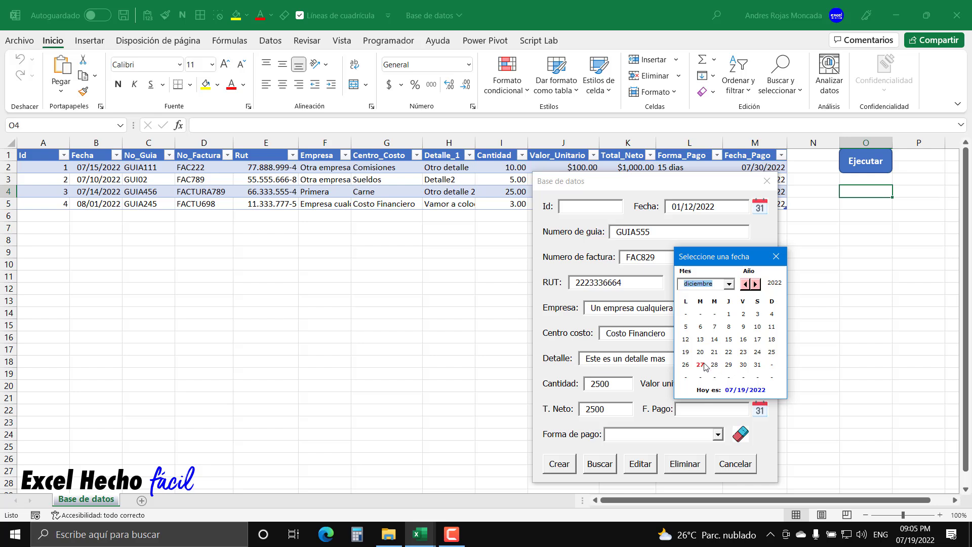
click(743, 364)
click(641, 437)
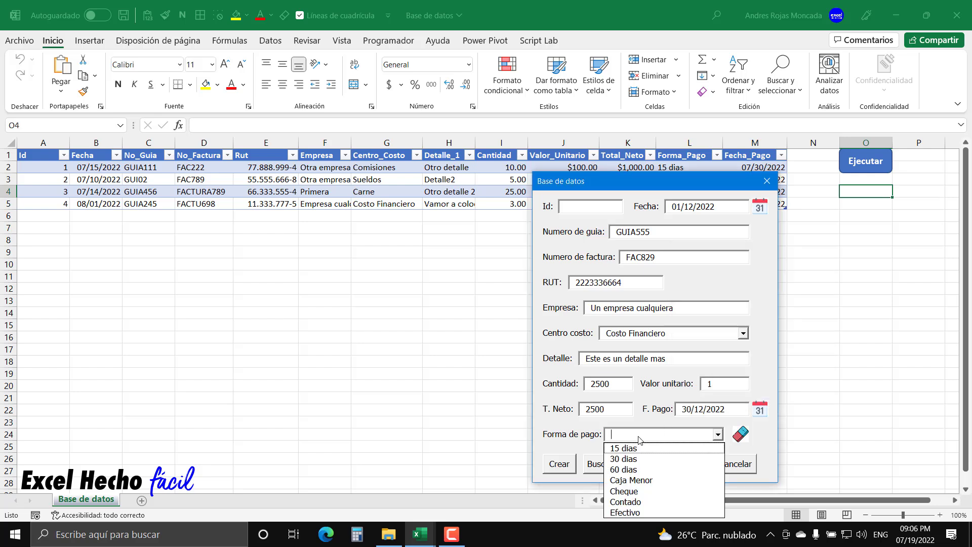
click(636, 463)
click(560, 464)
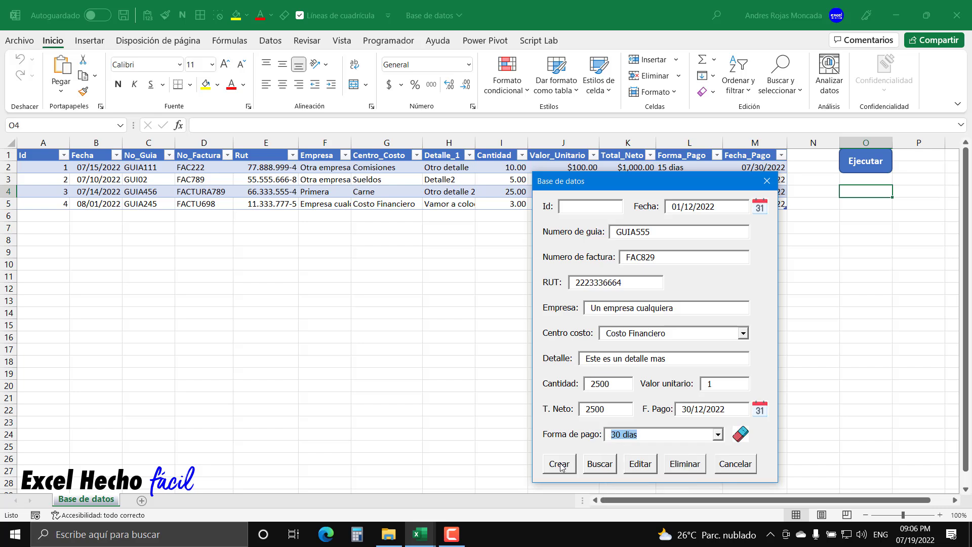
Step: Dismiss the record-created message, reposition the form and enter Id 2
click(577, 315)
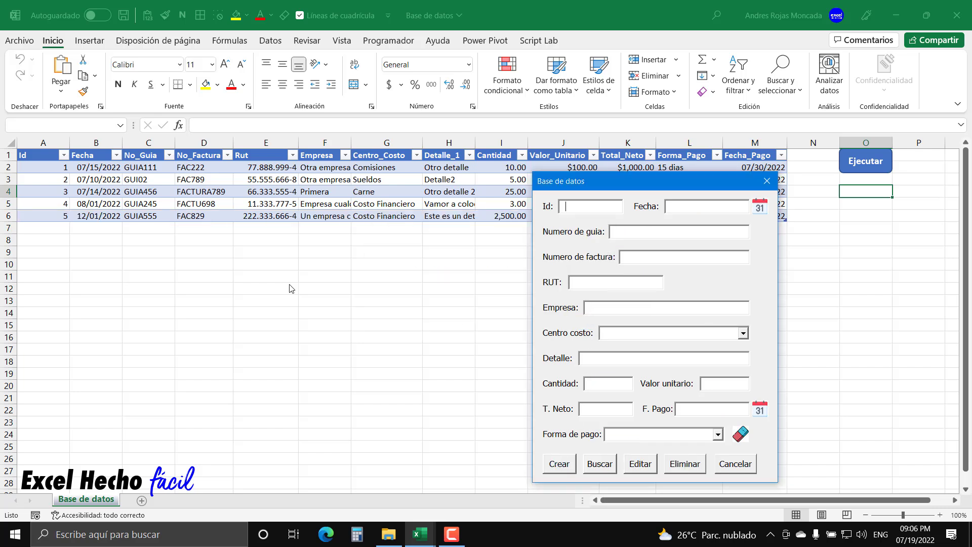
mouse_move(587, 181)
mouse_down()
mouse_move(317, 226)
mouse_move(312, 239)
mouse_up()
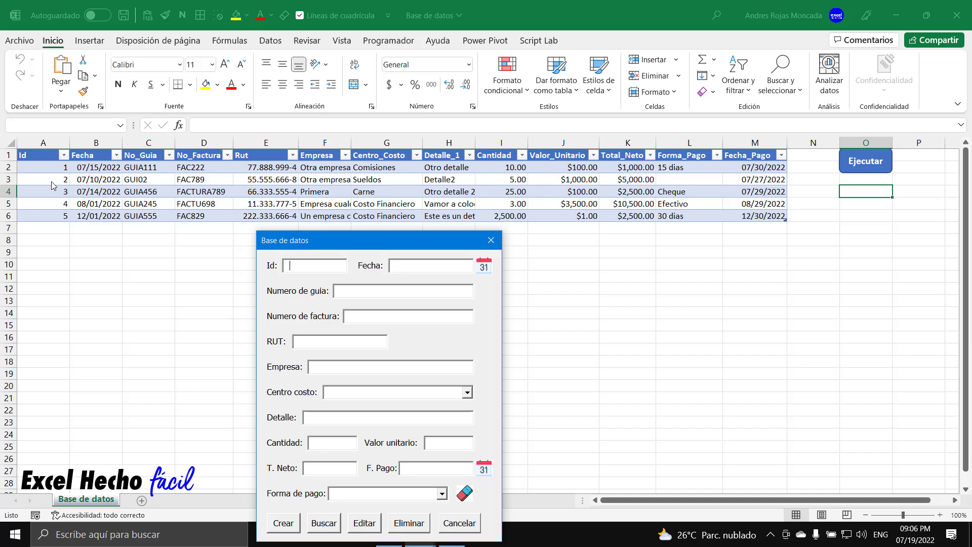
click(297, 260)
drag(375, 242, 392, 158)
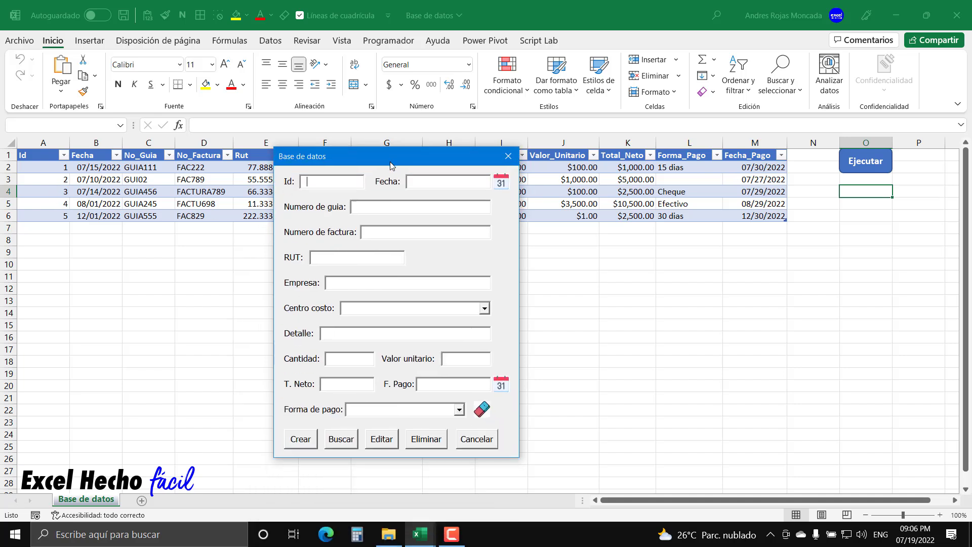
text(2)
Step: Attempt deleting Id 2, accept the search-first warning, then search record 2
click(407, 442)
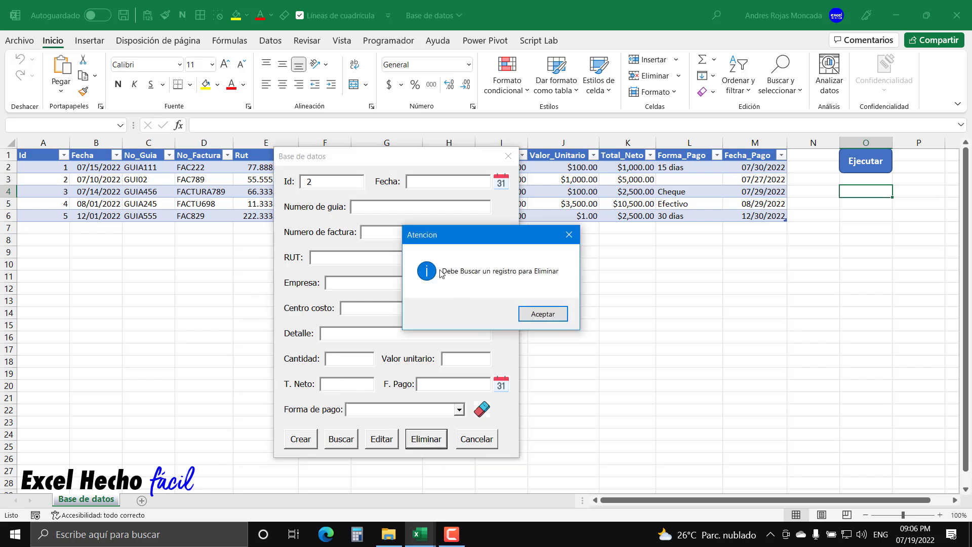
click(542, 314)
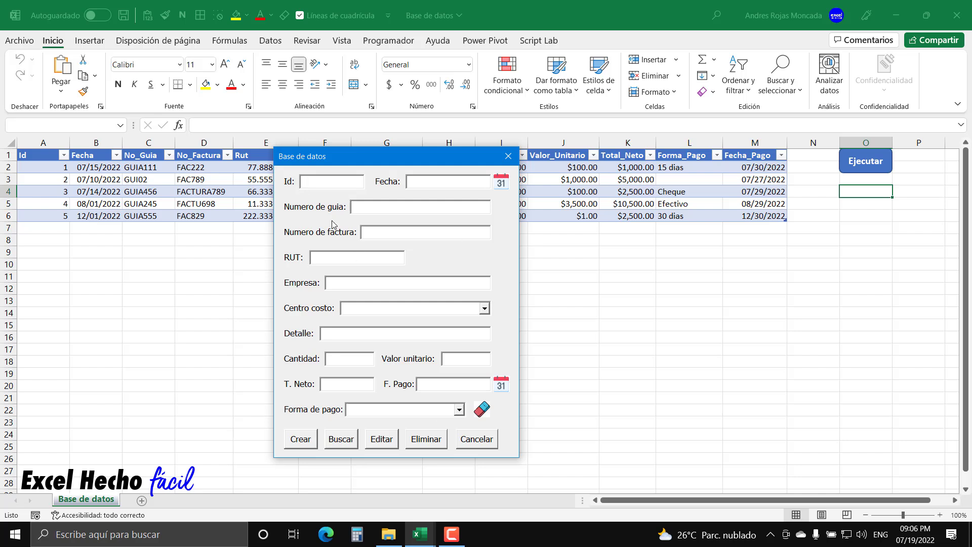
text(2)
click(344, 436)
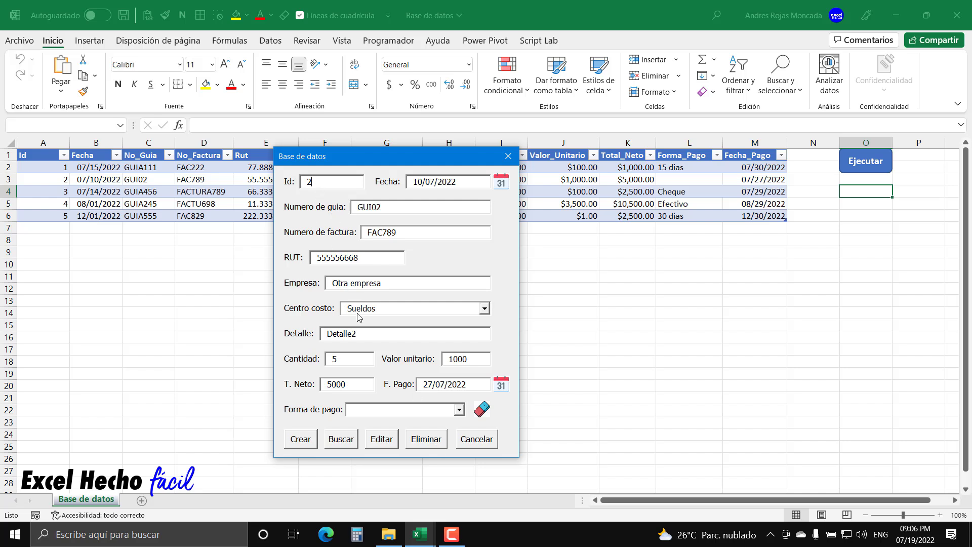
Step: Delete record 2 (GUI02) with Eliminar, confirm the message, and close the Base de datos form
click(424, 432)
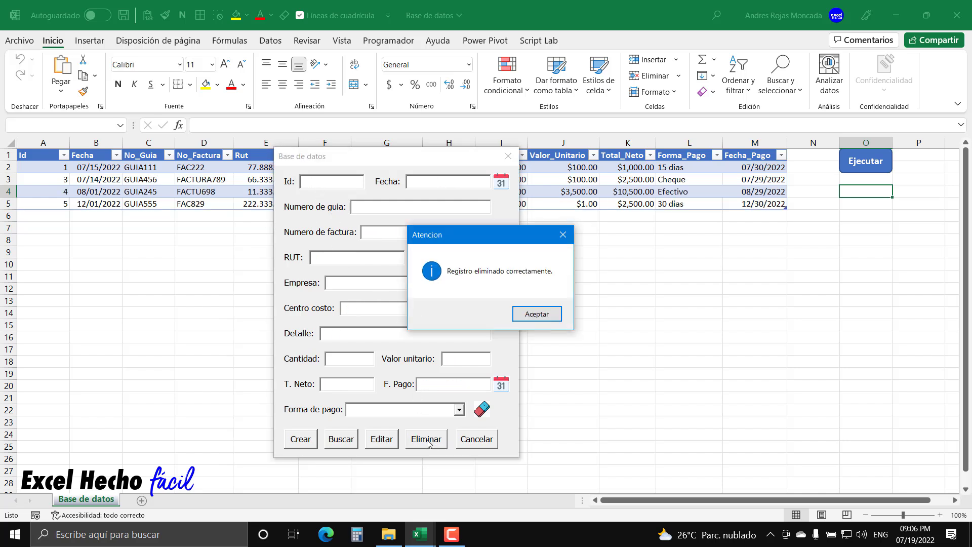
click(530, 313)
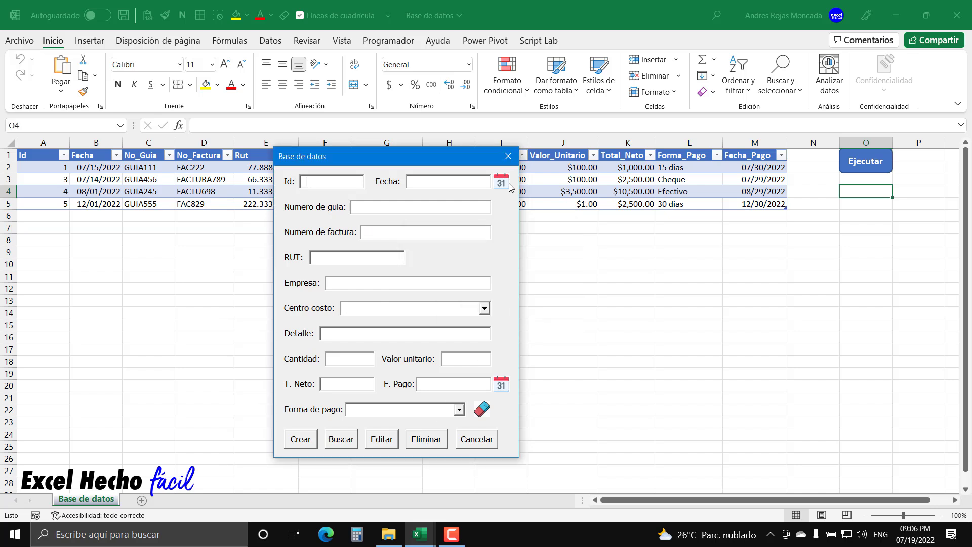
click(508, 156)
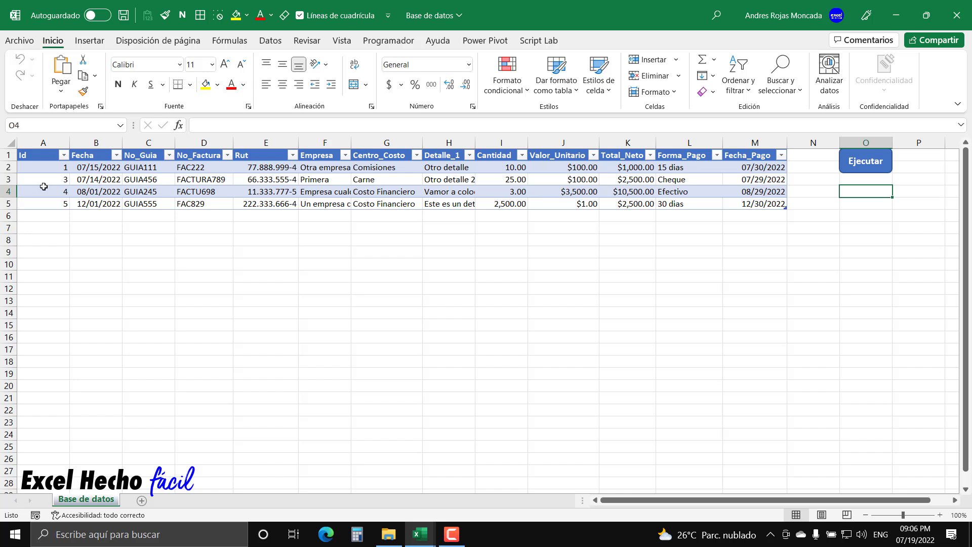
Step: Open the entry form and set Fecha to 05/08/2022 and F. Pago to 29/07/2022
click(844, 172)
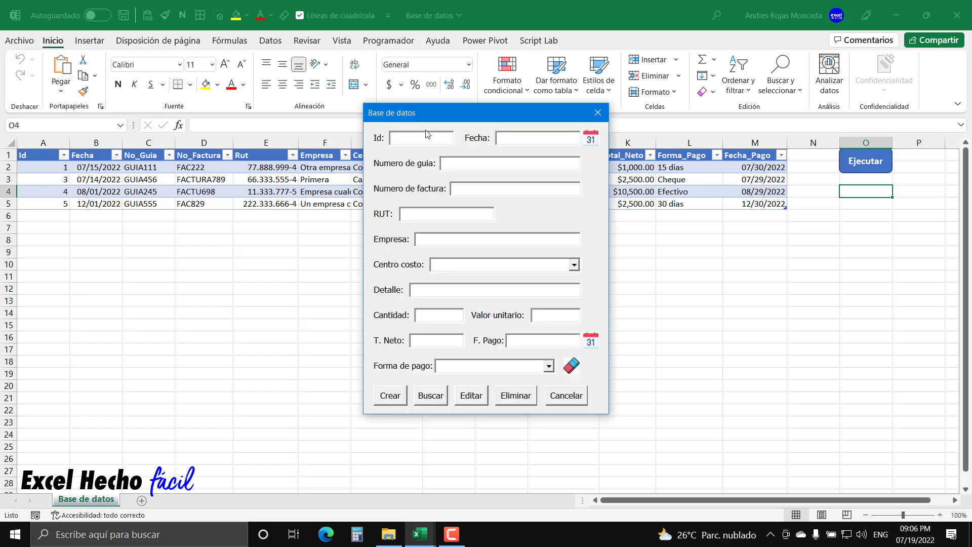
drag(425, 135, 474, 201)
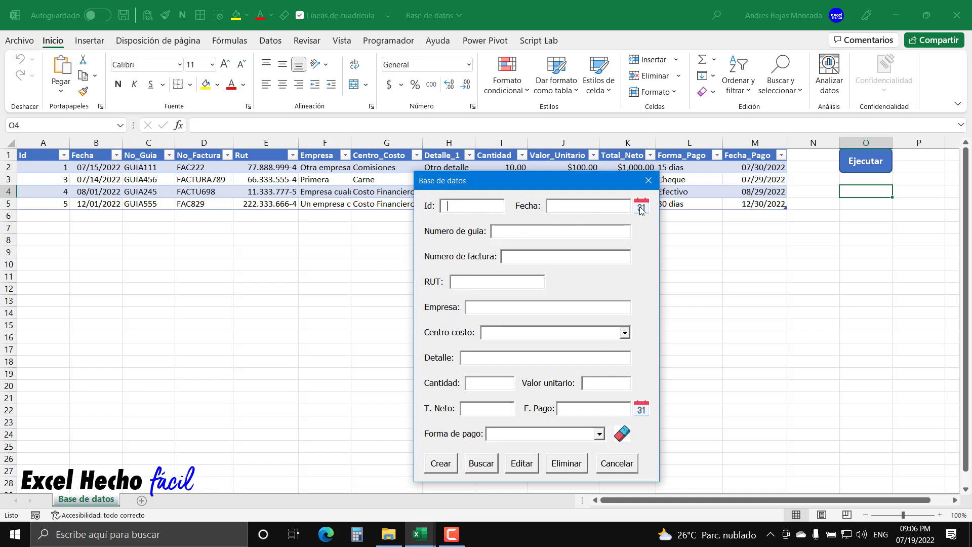
click(642, 207)
click(600, 252)
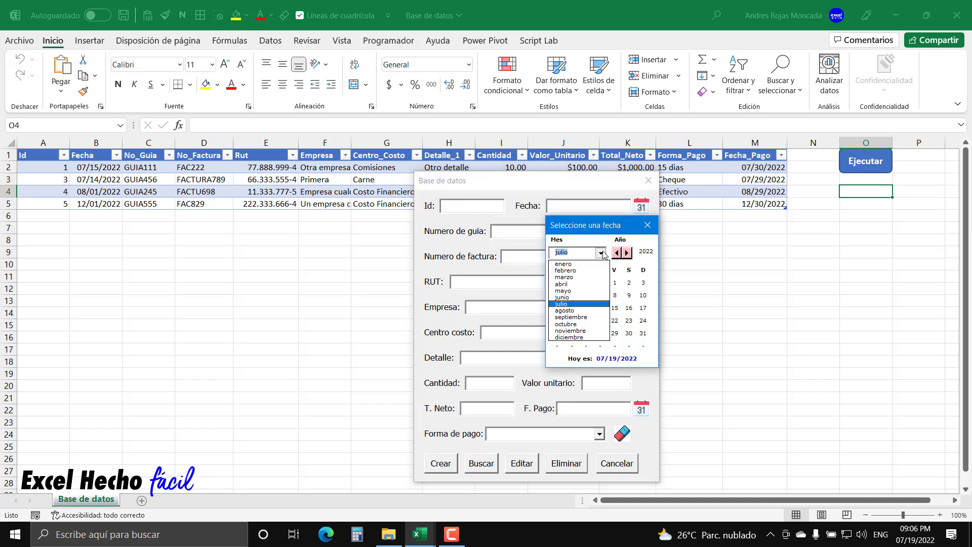
click(577, 316)
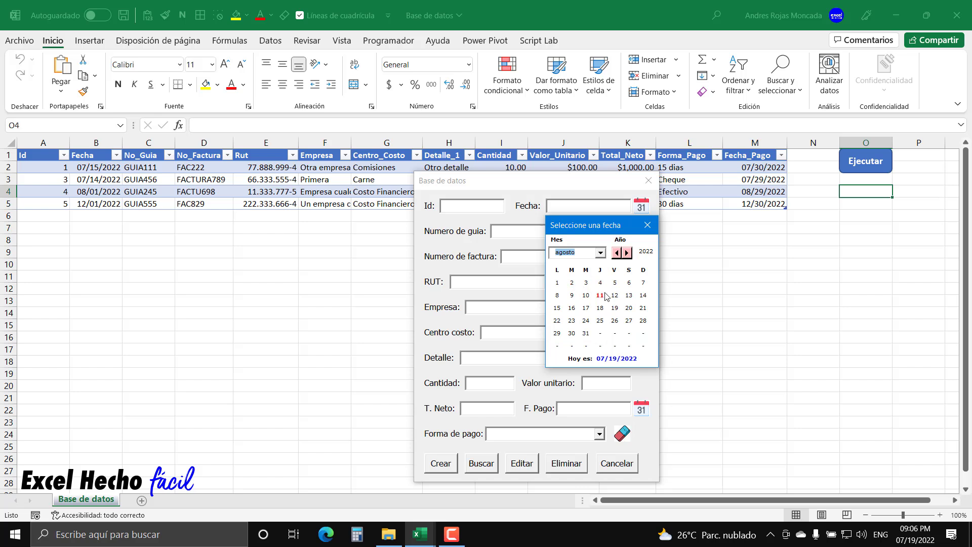
click(615, 285)
click(616, 285)
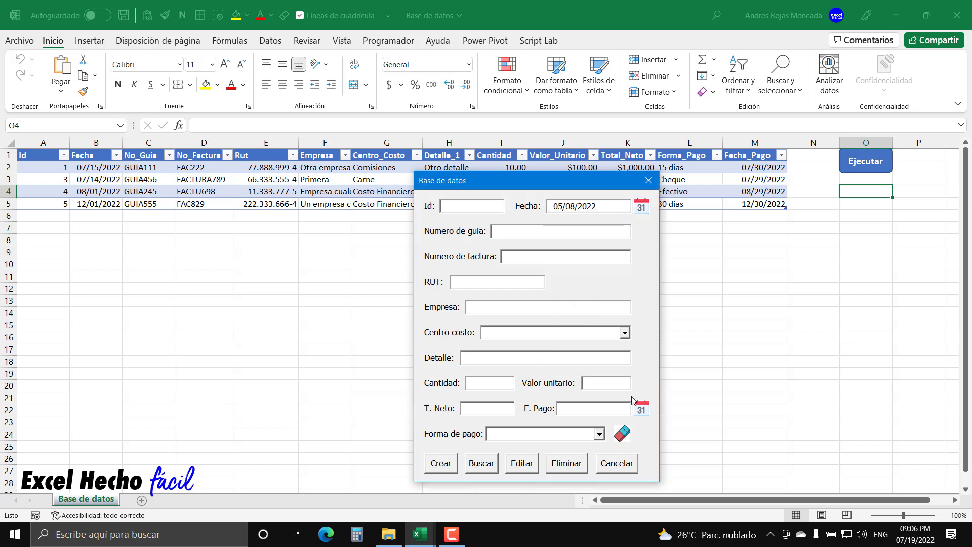
click(642, 409)
click(625, 365)
Step: Enter guide number GUIO123, invoice FOC2365, the RUT, and company Lacteos
click(511, 229)
text(GUIO)
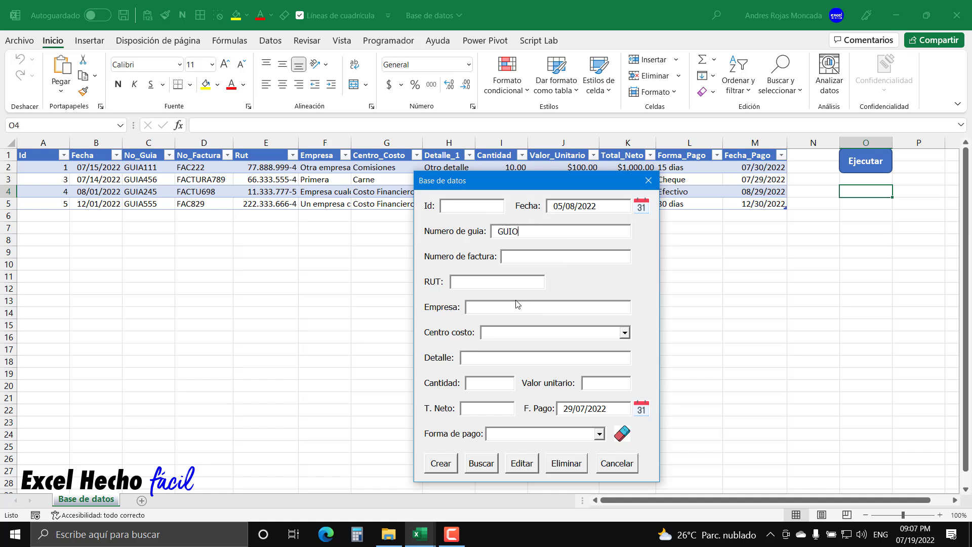
text(111)
drag(535, 230, 517, 231)
text(123)
text(OC)
text(2365)
click(526, 280)
text(4)
text(1000)
text(888)
text(4)
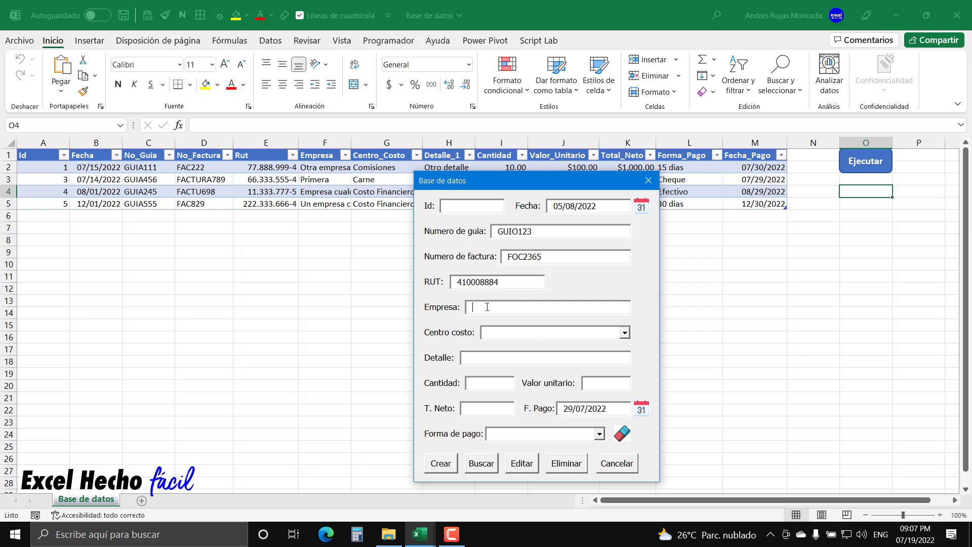
text(acteos)
Step: Choose Laboratorios as cost centre and enter detail 'Otro detalle' with quantity 15
click(489, 335)
scroll(504, 392, down, 2)
scroll(505, 405, down, 3)
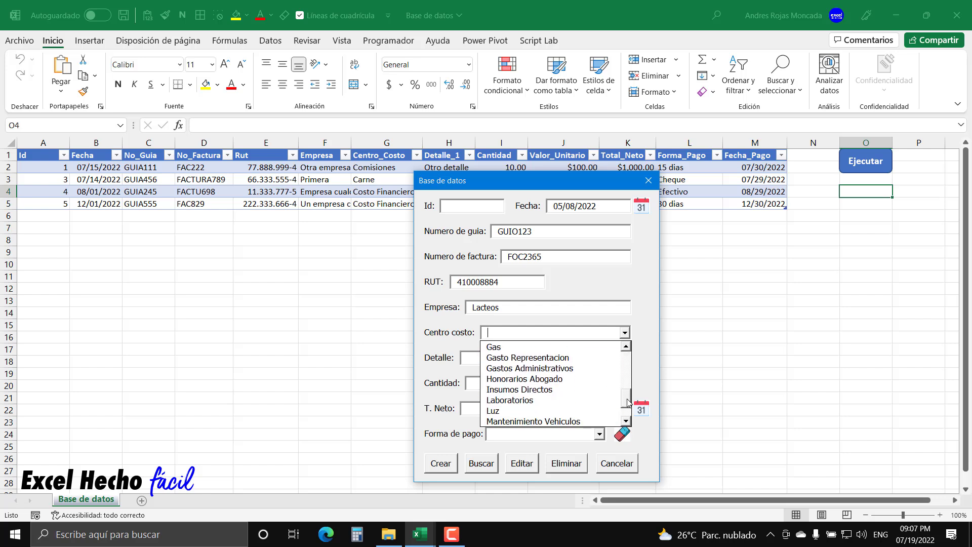
click(505, 400)
key(Tab)
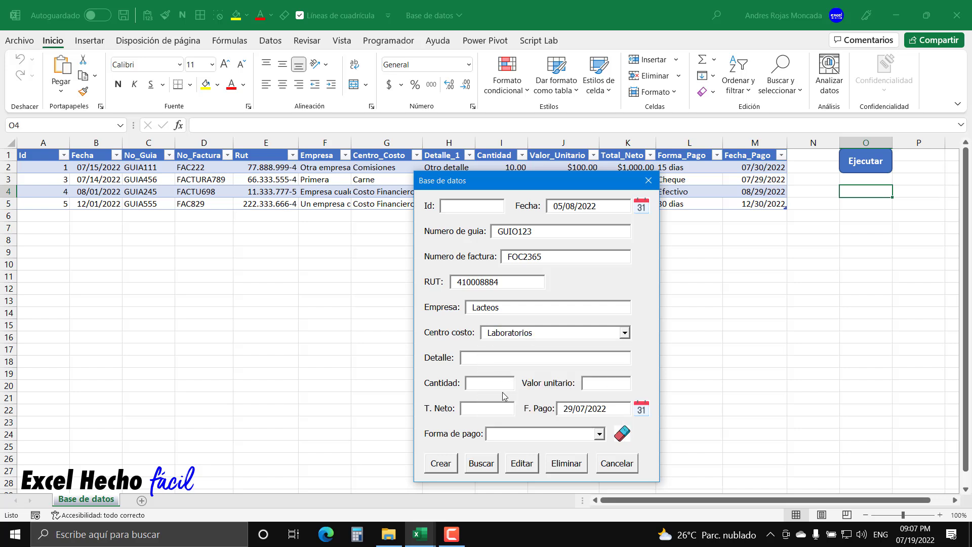
text(Otro detal)
text(le)
text(15)
Step: Enter unit value 500 and net 7500, pick Efectivo, and create record 6
click(599, 381)
text(500)
text(7500)
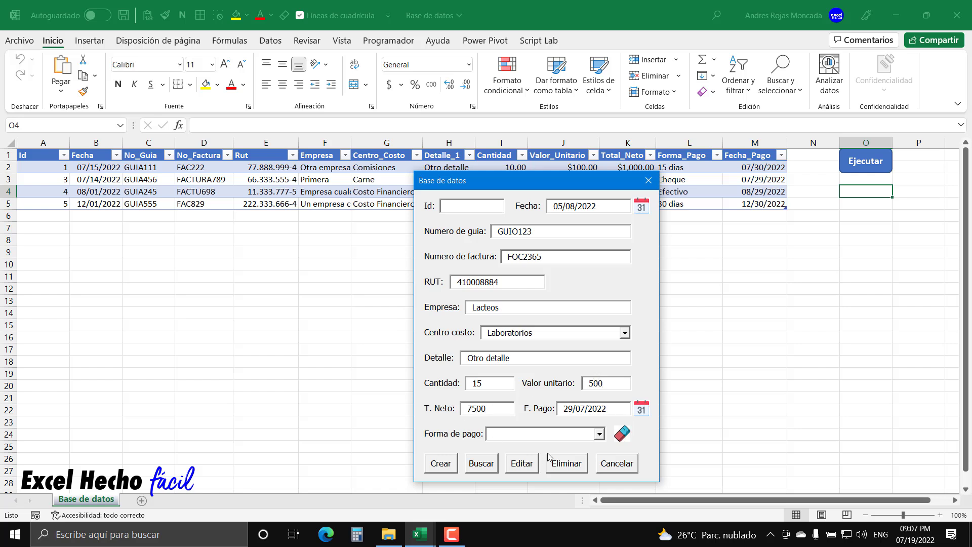
click(543, 436)
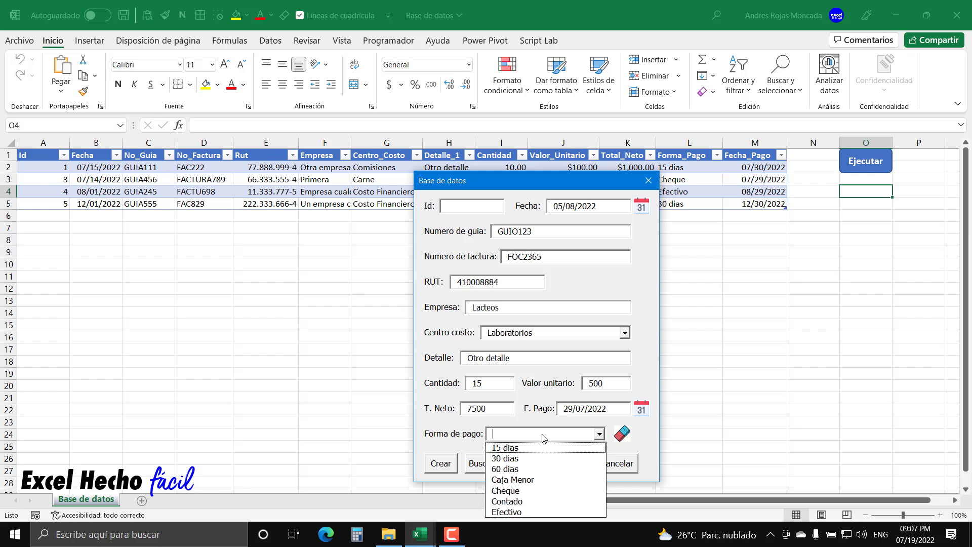
click(538, 511)
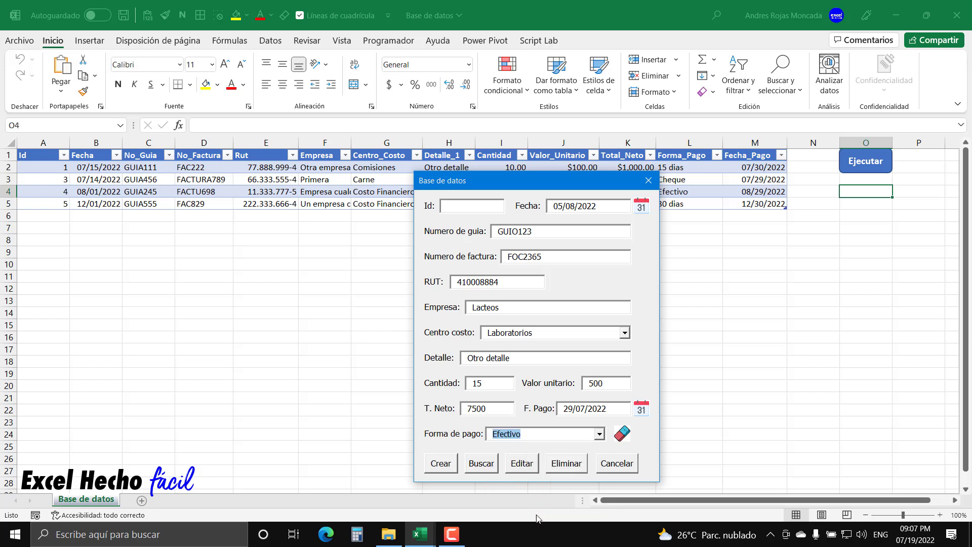
click(440, 464)
click(569, 317)
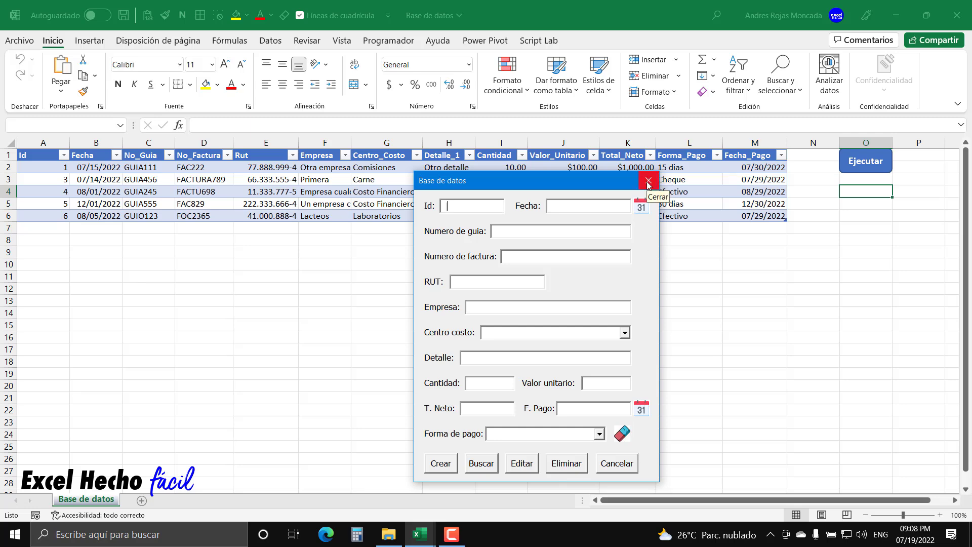
click(649, 182)
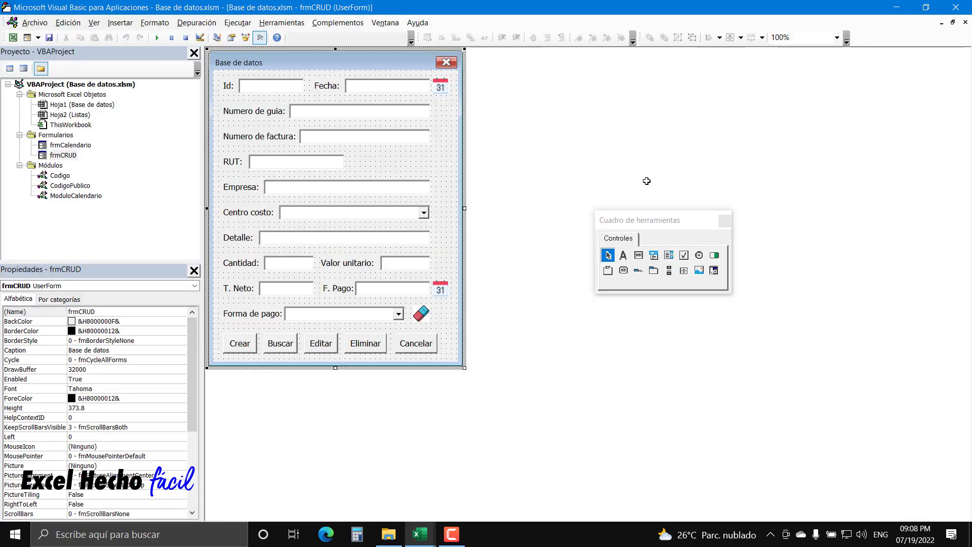
double_click(63, 177)
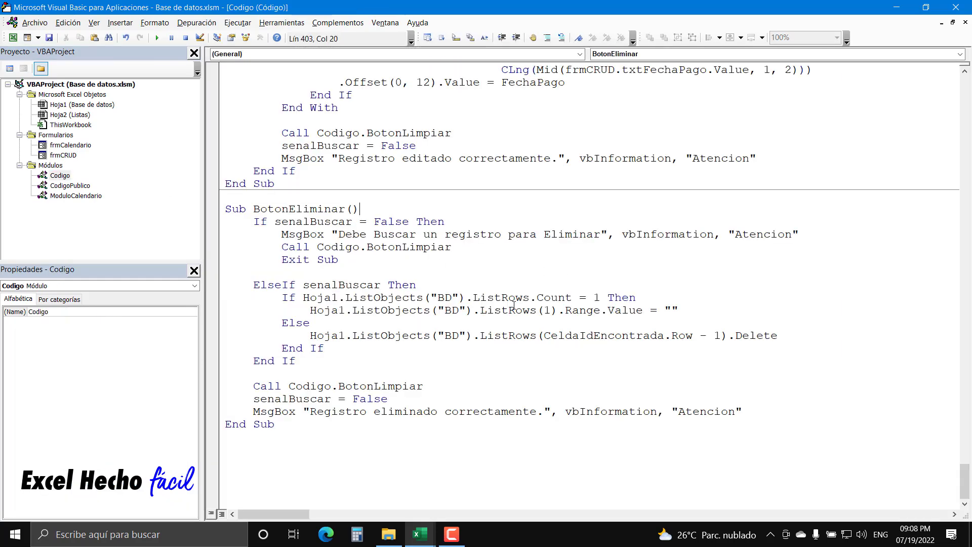
drag(275, 223, 352, 223)
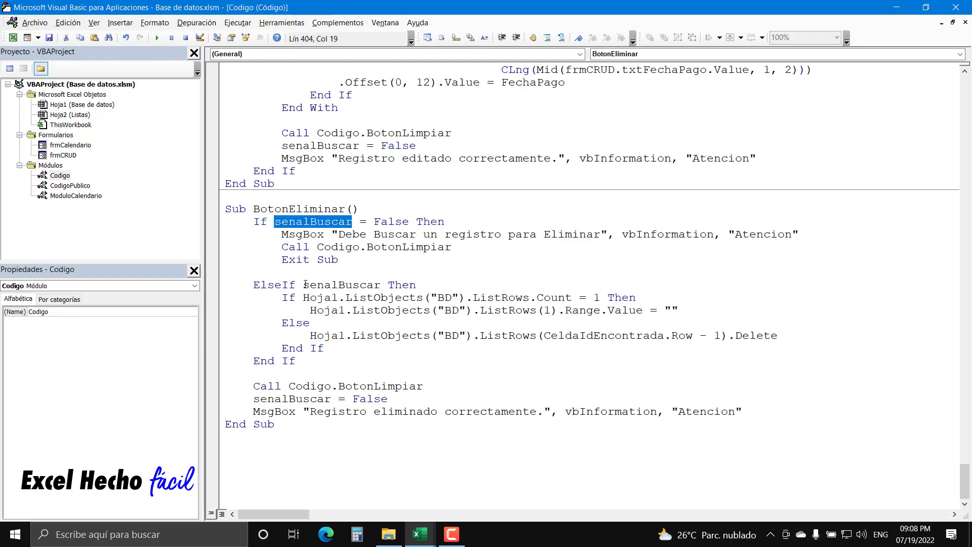
drag(304, 285, 381, 284)
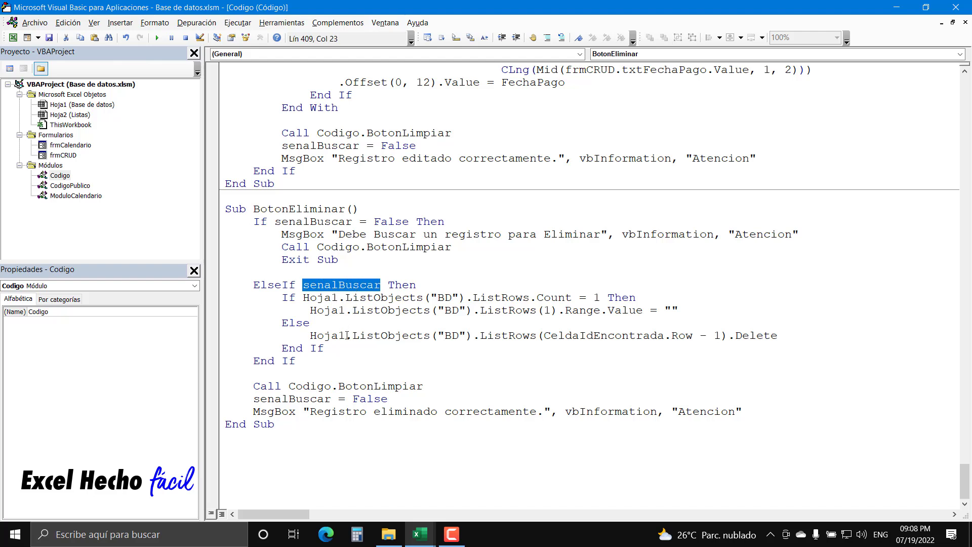
drag(543, 336, 664, 337)
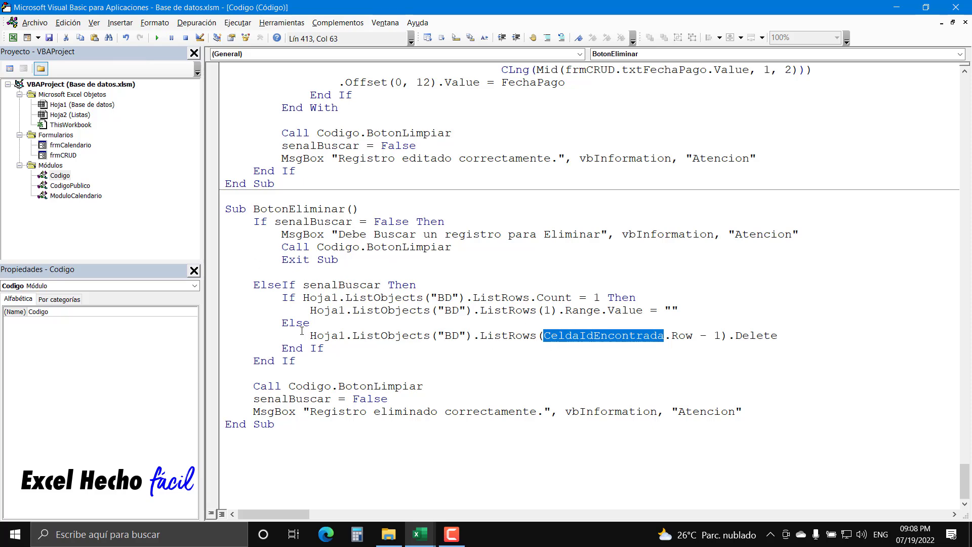
scroll(303, 331, up, 2)
scroll(303, 331, up, 9)
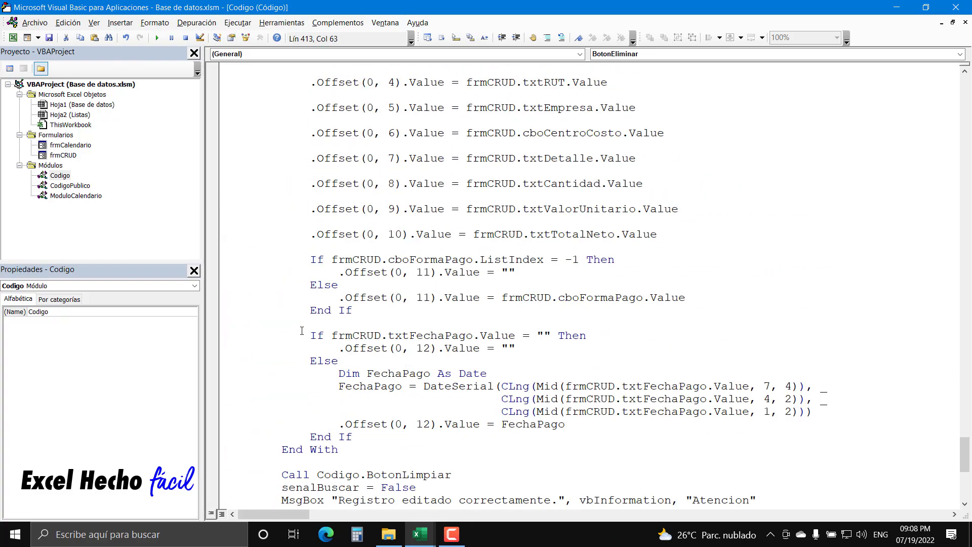
scroll(302, 331, up, 10)
scroll(302, 331, up, 11)
scroll(302, 331, up, 10)
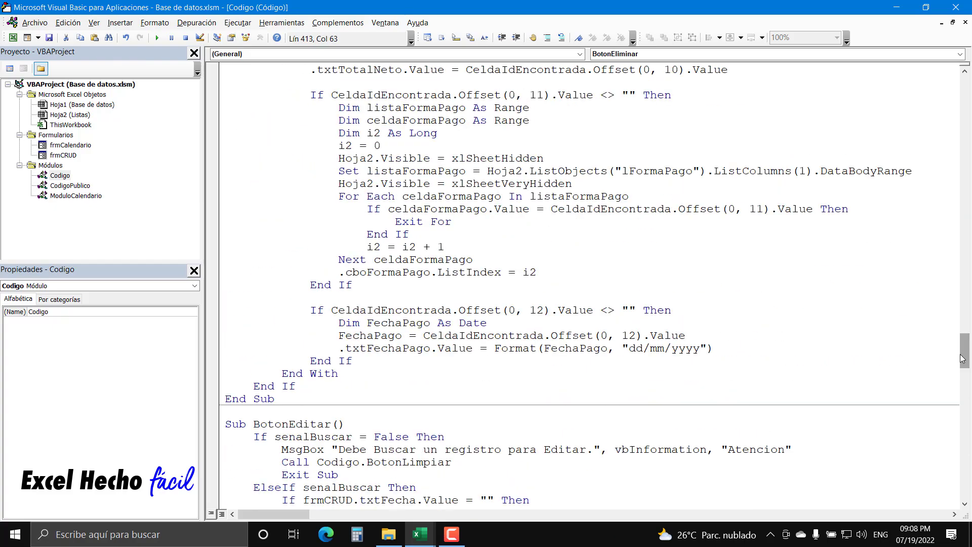
drag(964, 380, 971, 93)
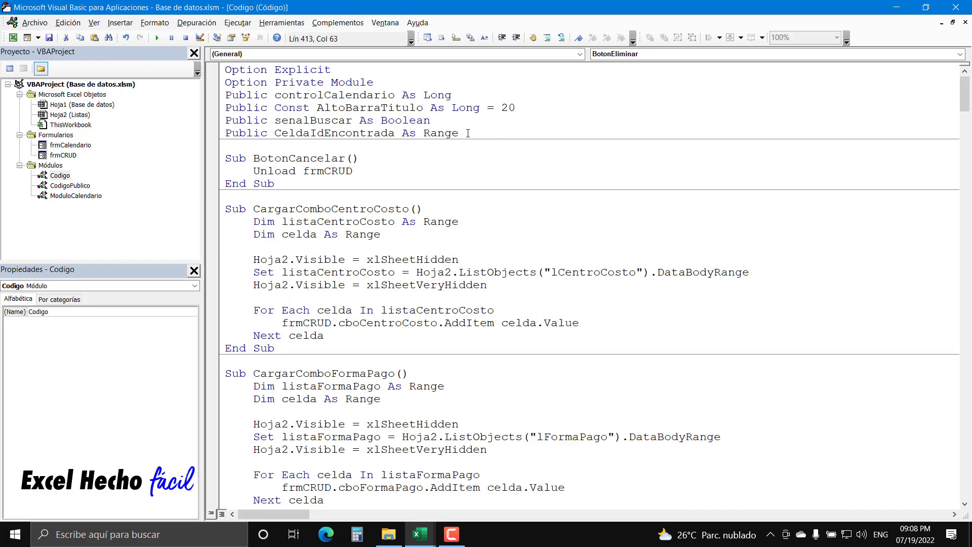
drag(468, 133, 221, 125)
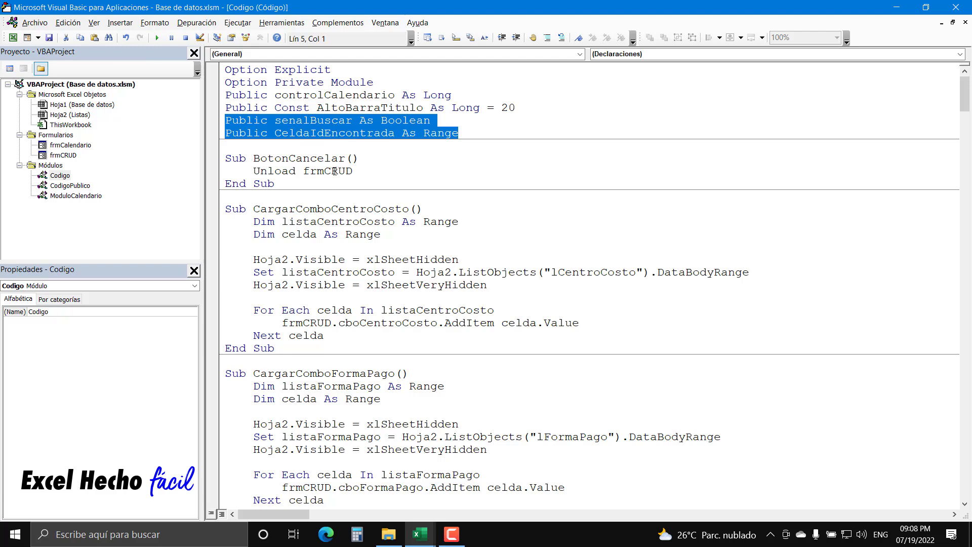
click(483, 134)
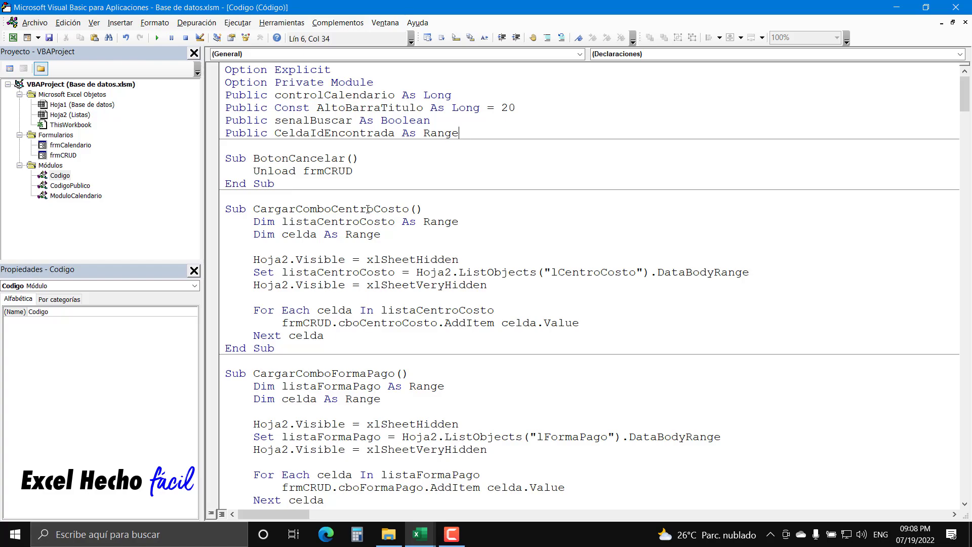
drag(965, 94, 962, 501)
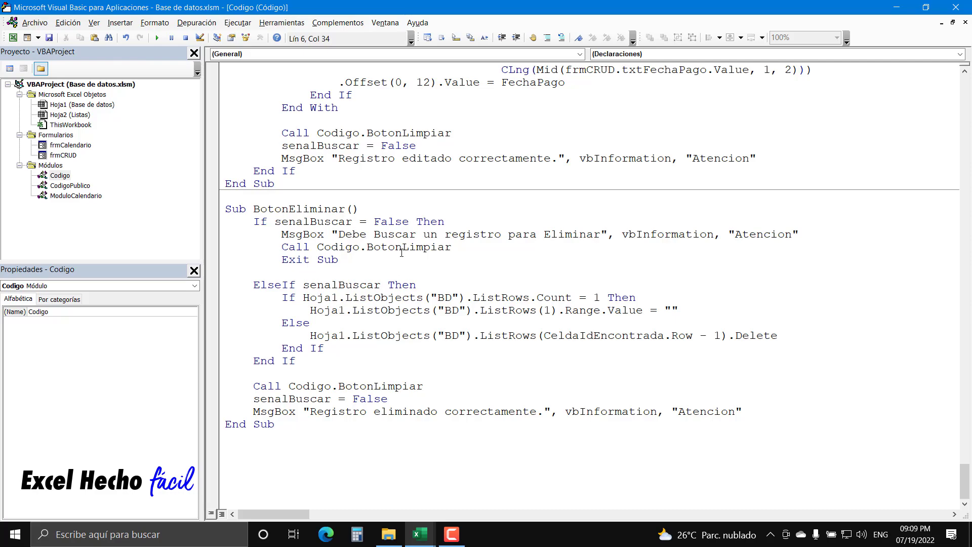
Step: Scroll through the VBA code and place the cursor at the end of Sub BotonEliminar
scroll(401, 252, up, 1)
scroll(384, 263, up, 7)
scroll(355, 279, up, 10)
scroll(335, 295, up, 2)
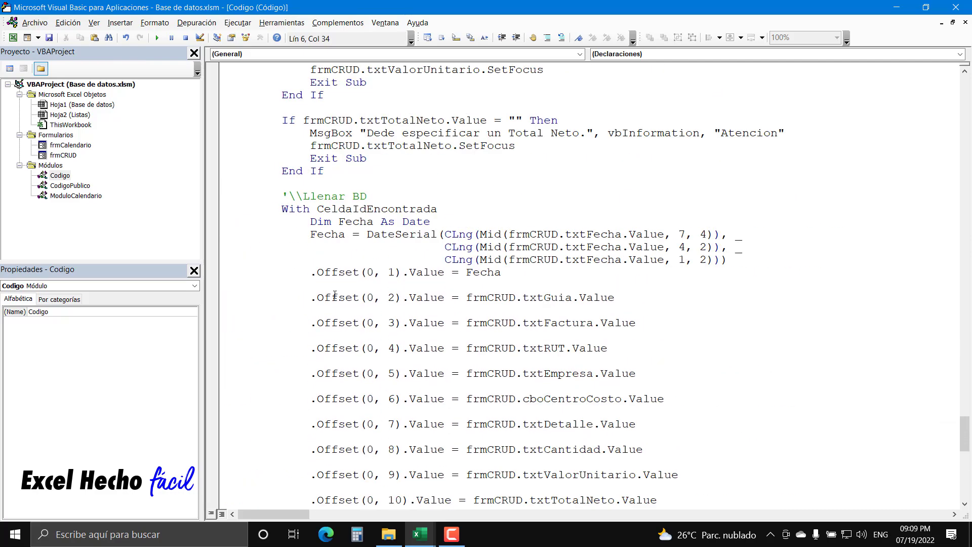
scroll(335, 295, up, 7)
scroll(335, 294, up, 5)
scroll(335, 294, up, 12)
scroll(335, 295, up, 15)
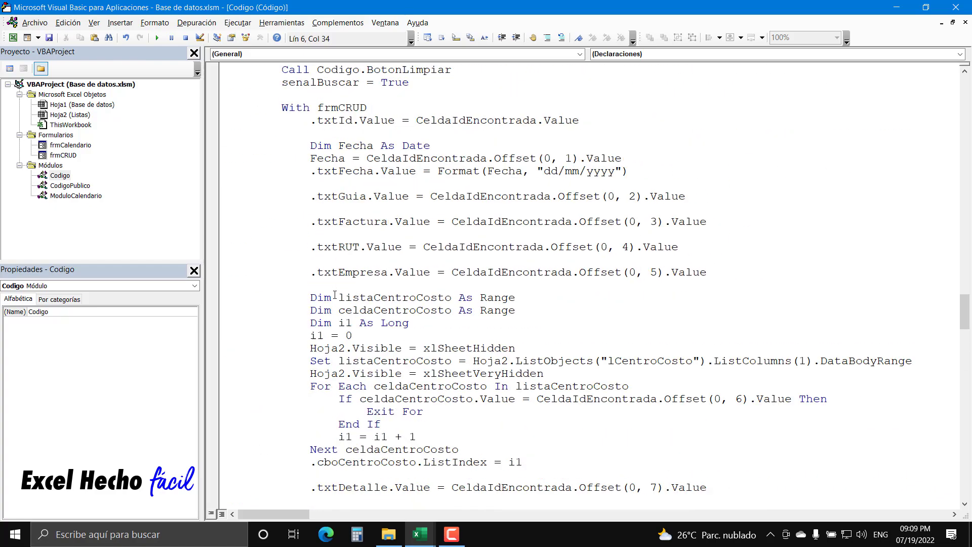
scroll(335, 294, up, 7)
scroll(335, 295, up, 12)
scroll(335, 295, up, 13)
scroll(334, 295, up, 11)
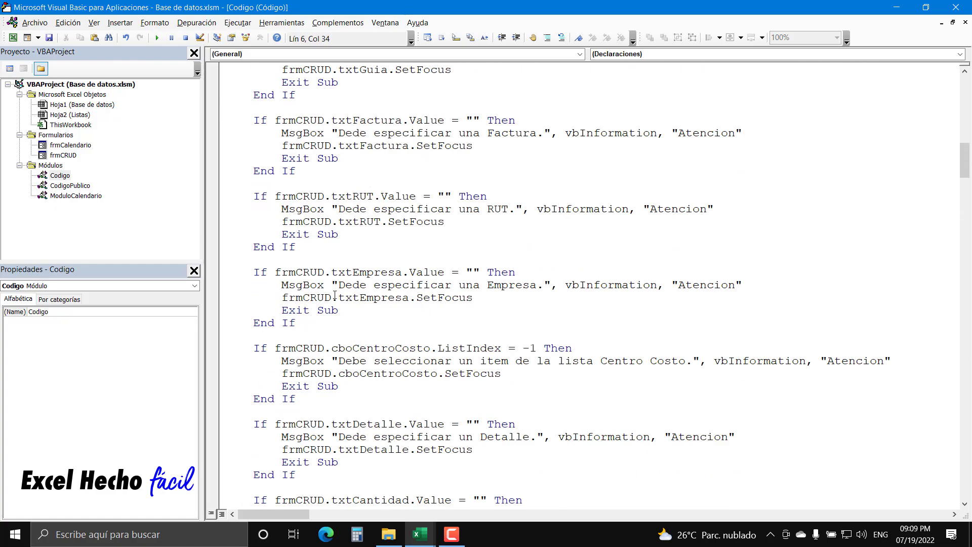
scroll(335, 295, up, 15)
scroll(335, 295, up, 7)
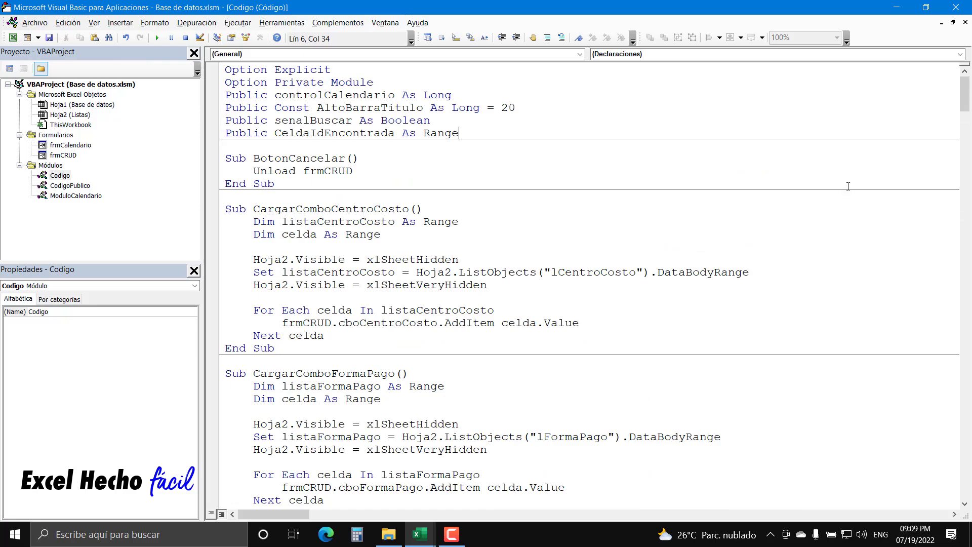
scroll(356, 495, down, 20)
scroll(357, 496, down, 20)
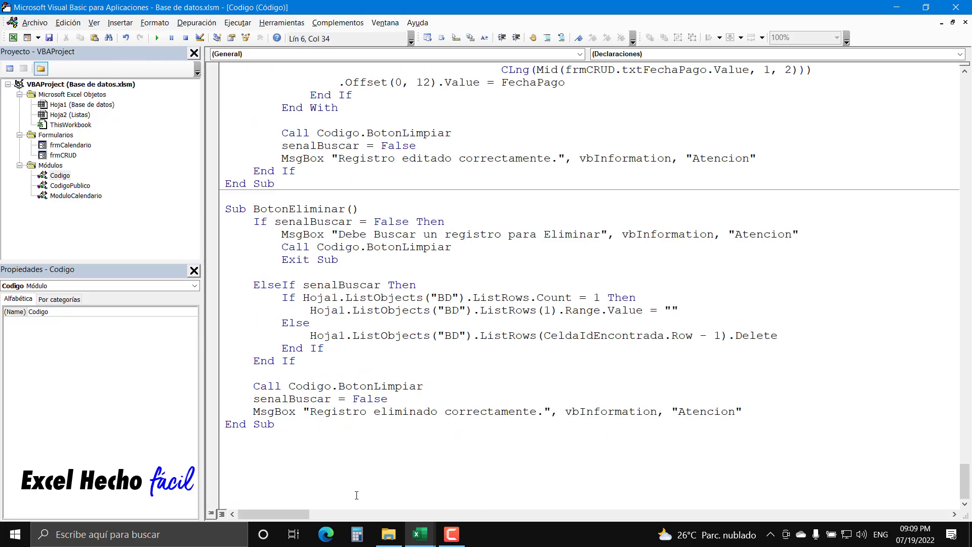
click(302, 422)
drag(965, 481, 964, 94)
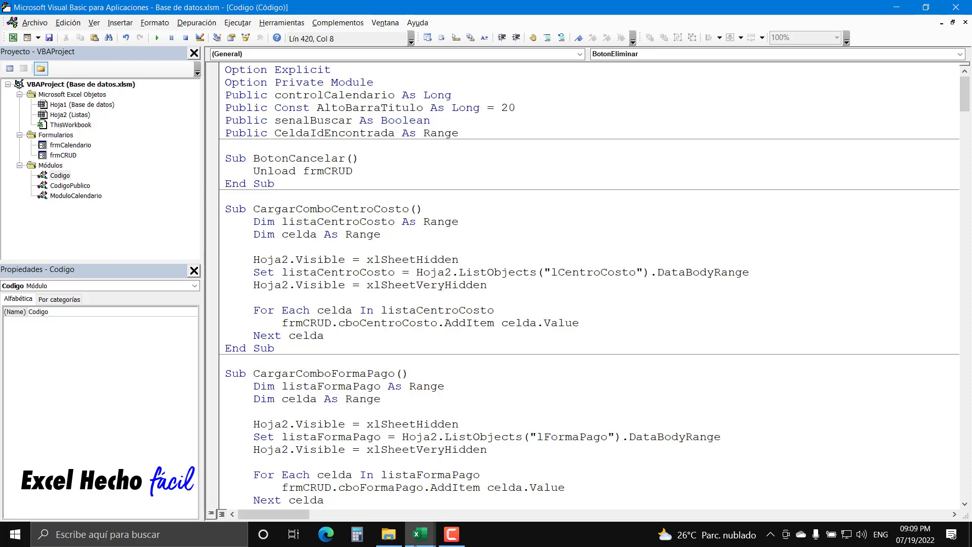
Step: Back in Excel, launch the Base de datos form and move it right to uncover the table
click(350, 471)
click(846, 166)
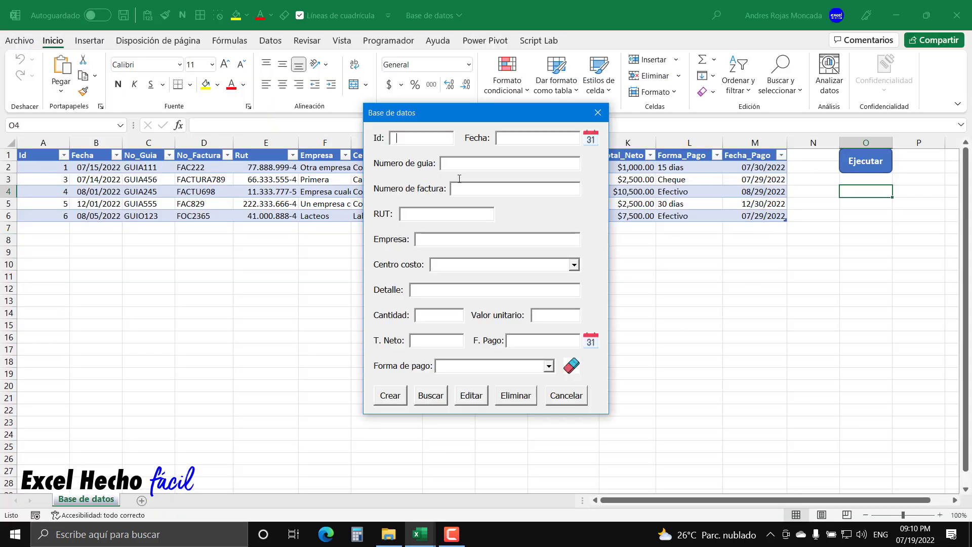
drag(443, 122, 618, 192)
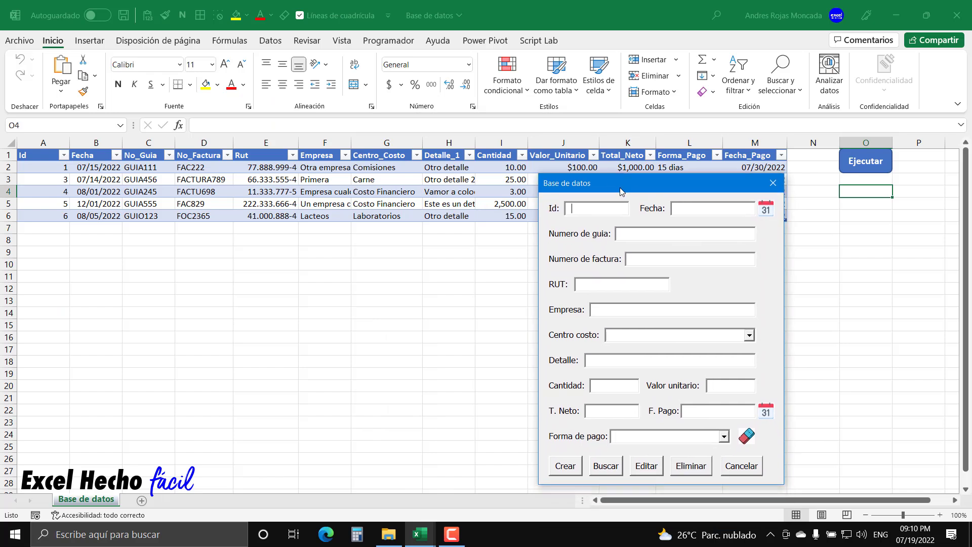